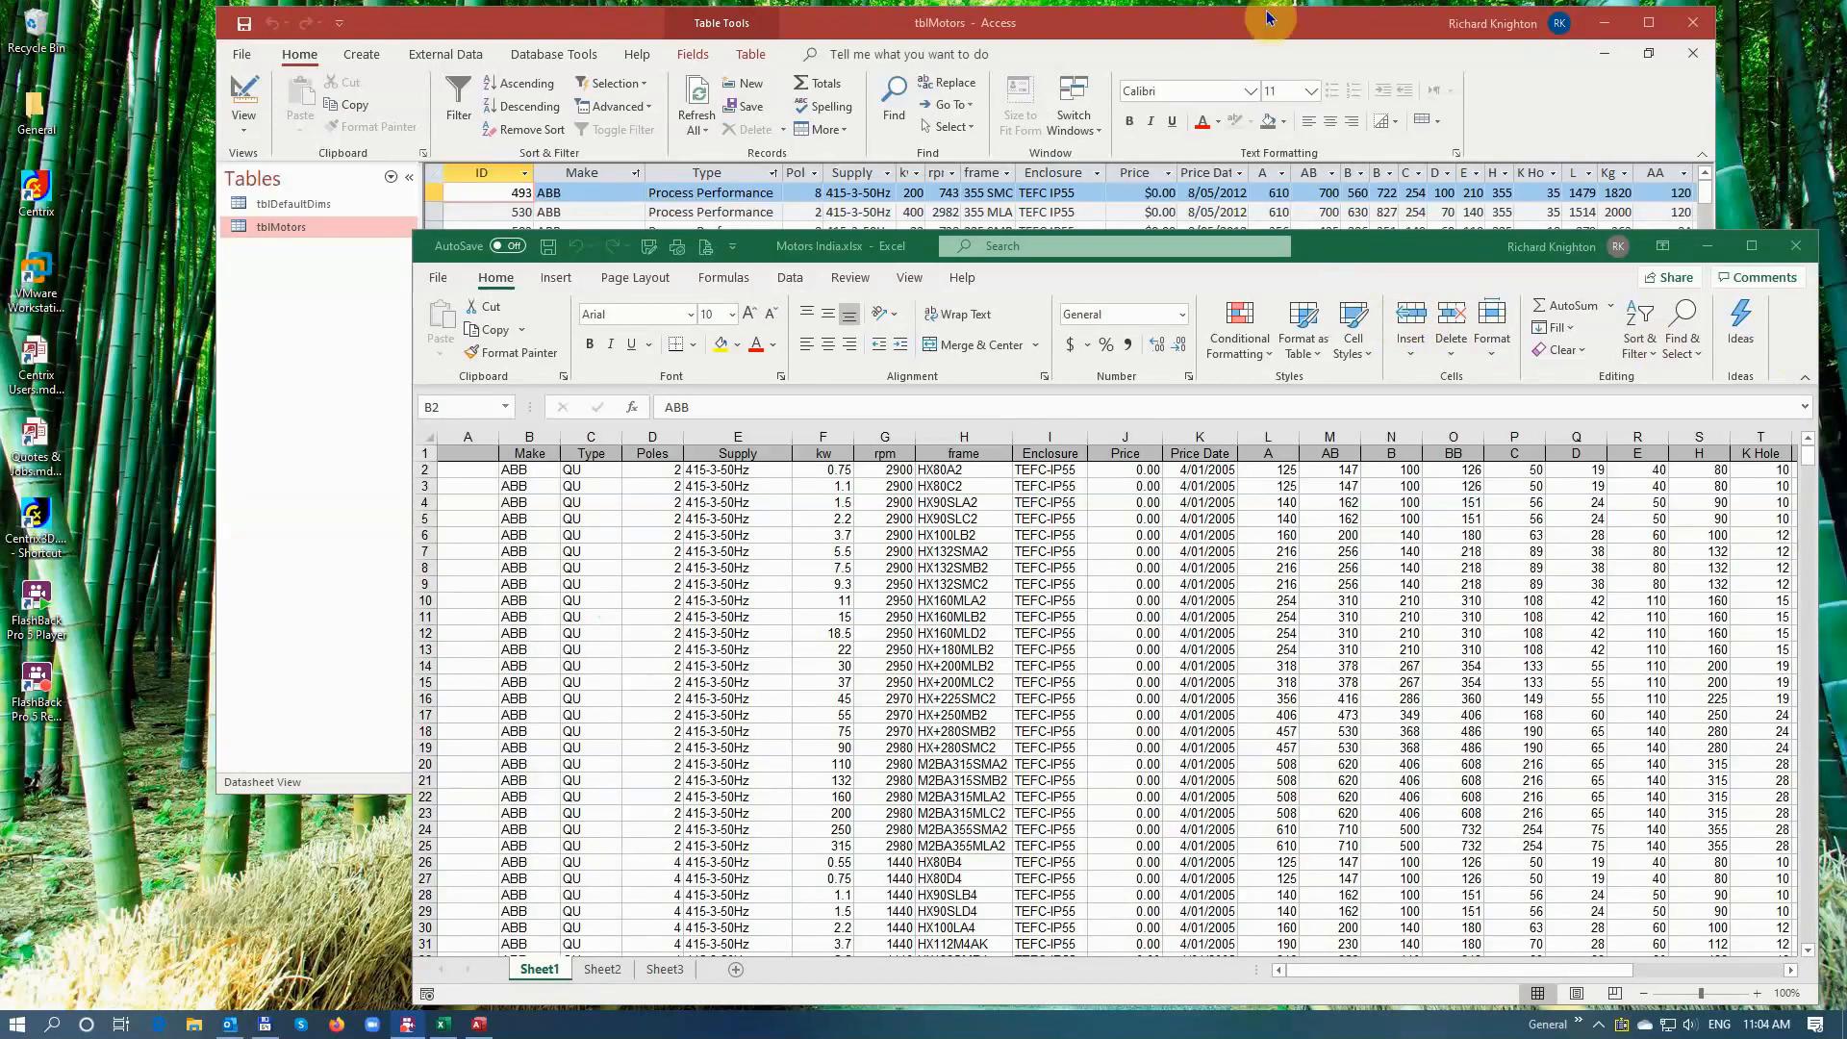
Step: Compare the column layout of the Motors India.xlsx sheet in Excel with the tblMotors table in Access
{"action": "left_click", "coordinate": [1408, 251]}
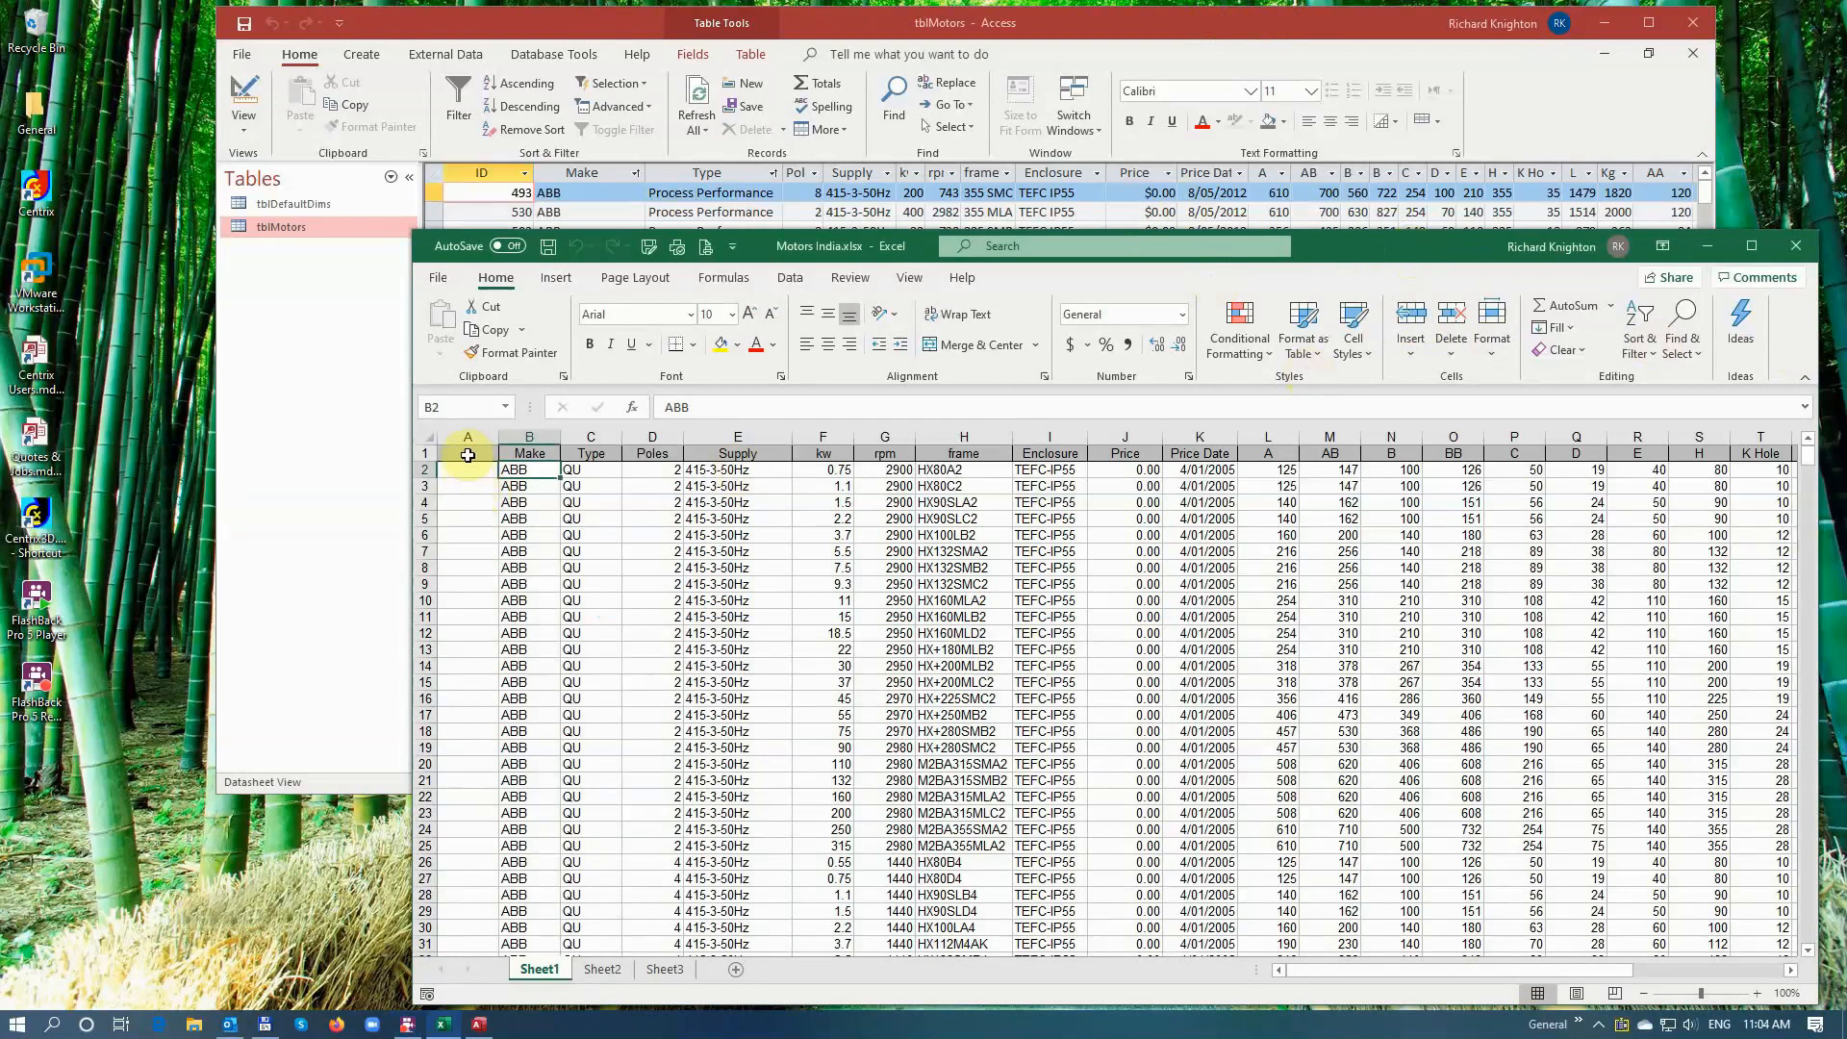
{"action": "left_click", "coordinate": [1122, 16]}
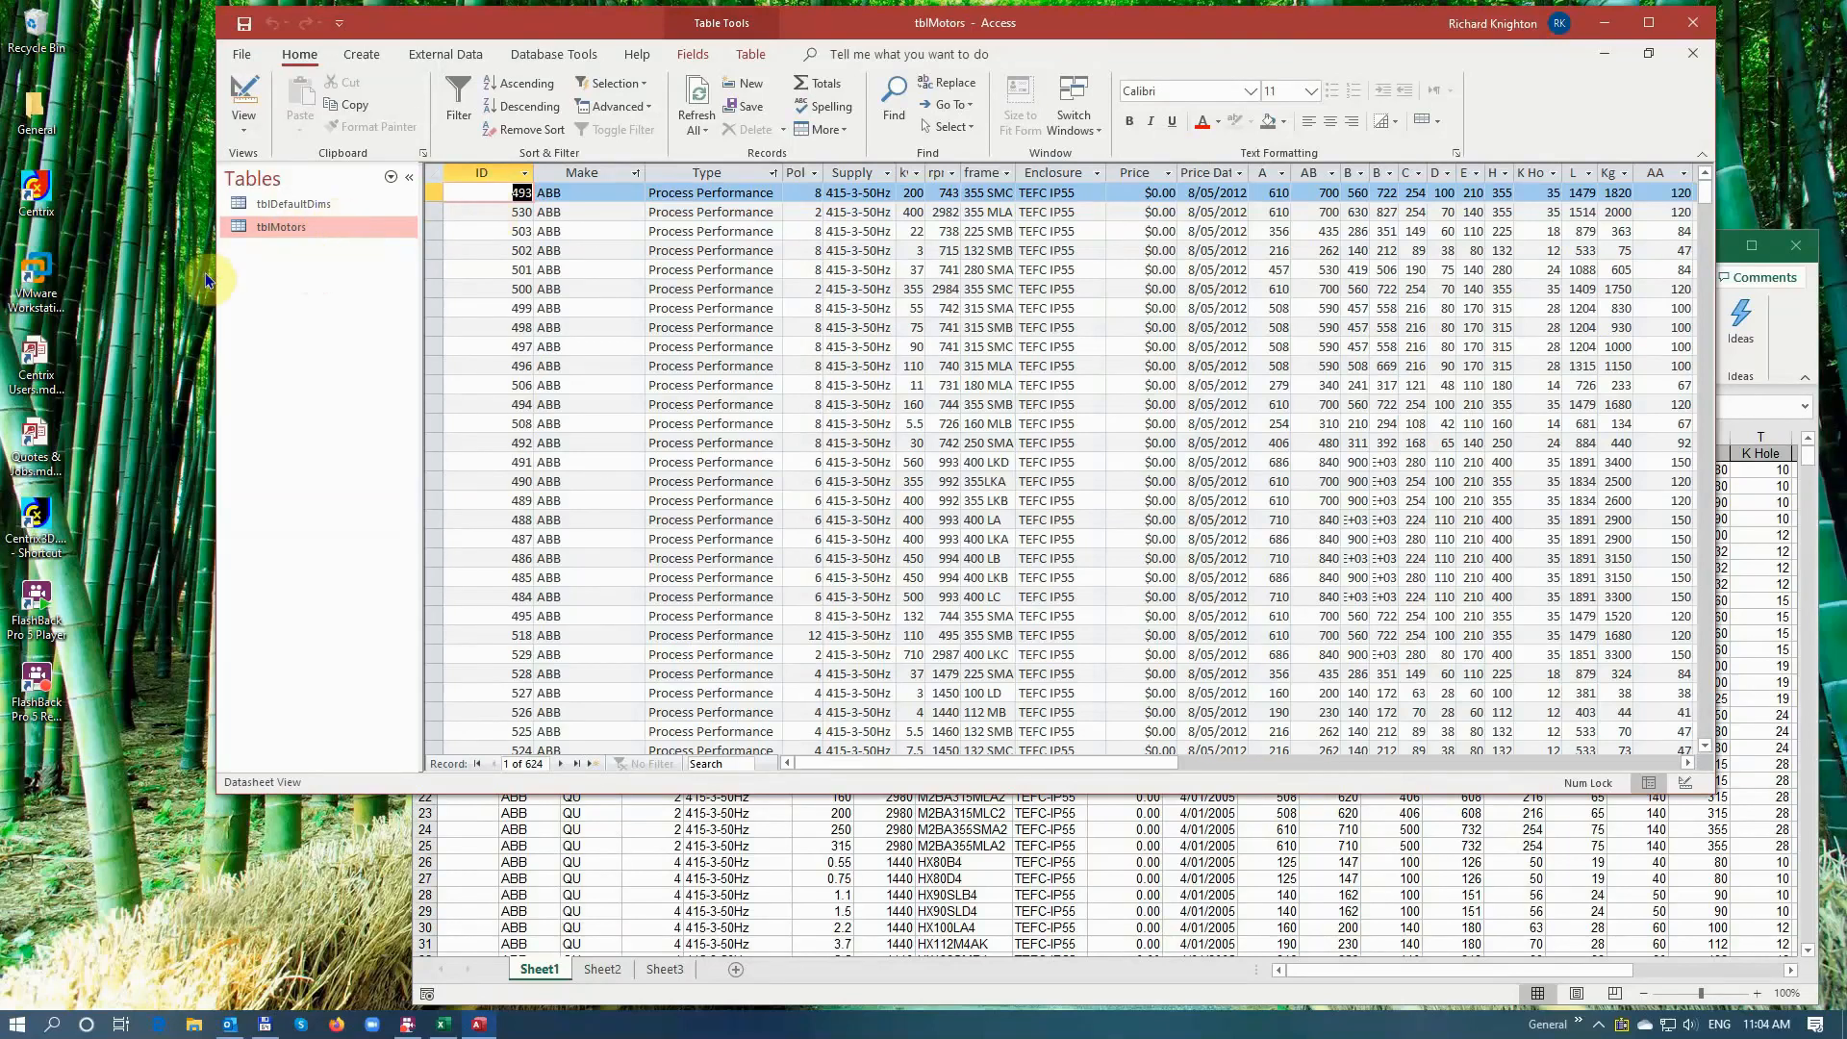
{"action": "left_click", "coordinate": [305, 206]}
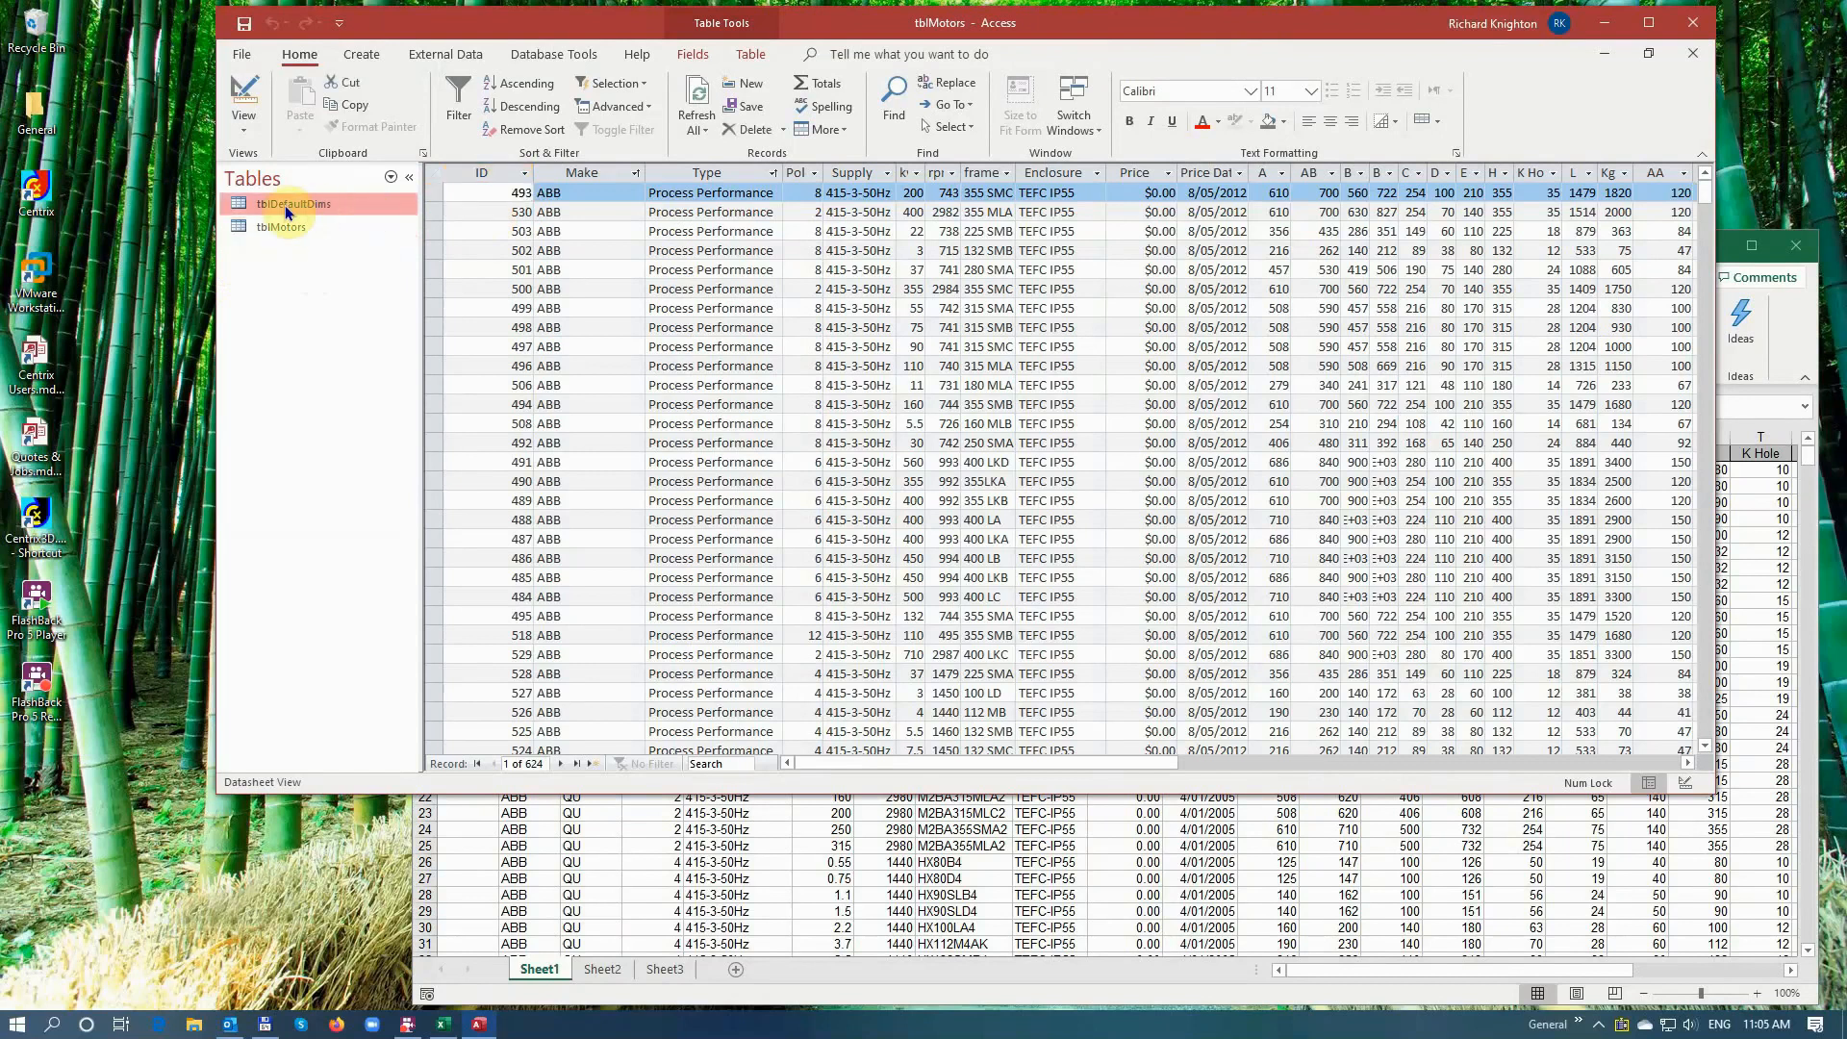
{"action": "left_click", "coordinate": [262, 227]}
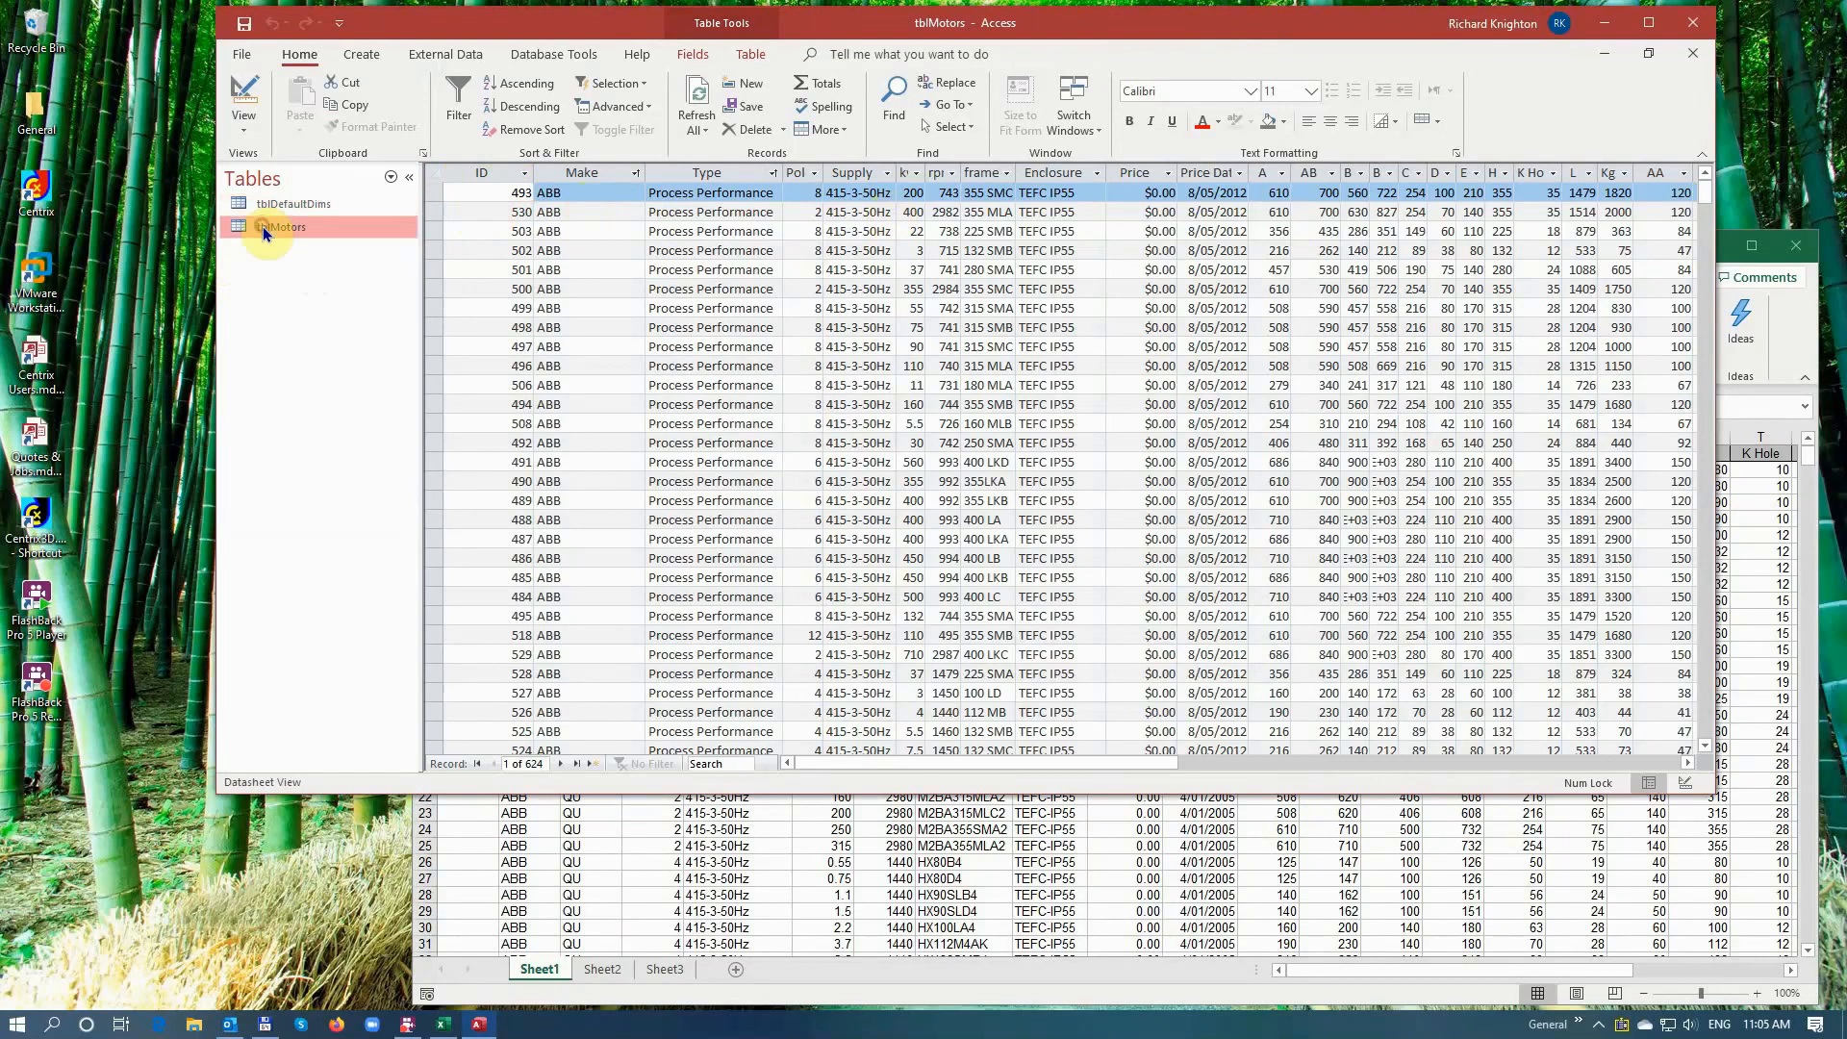
{"action": "left_click", "coordinate": [1818, 330]}
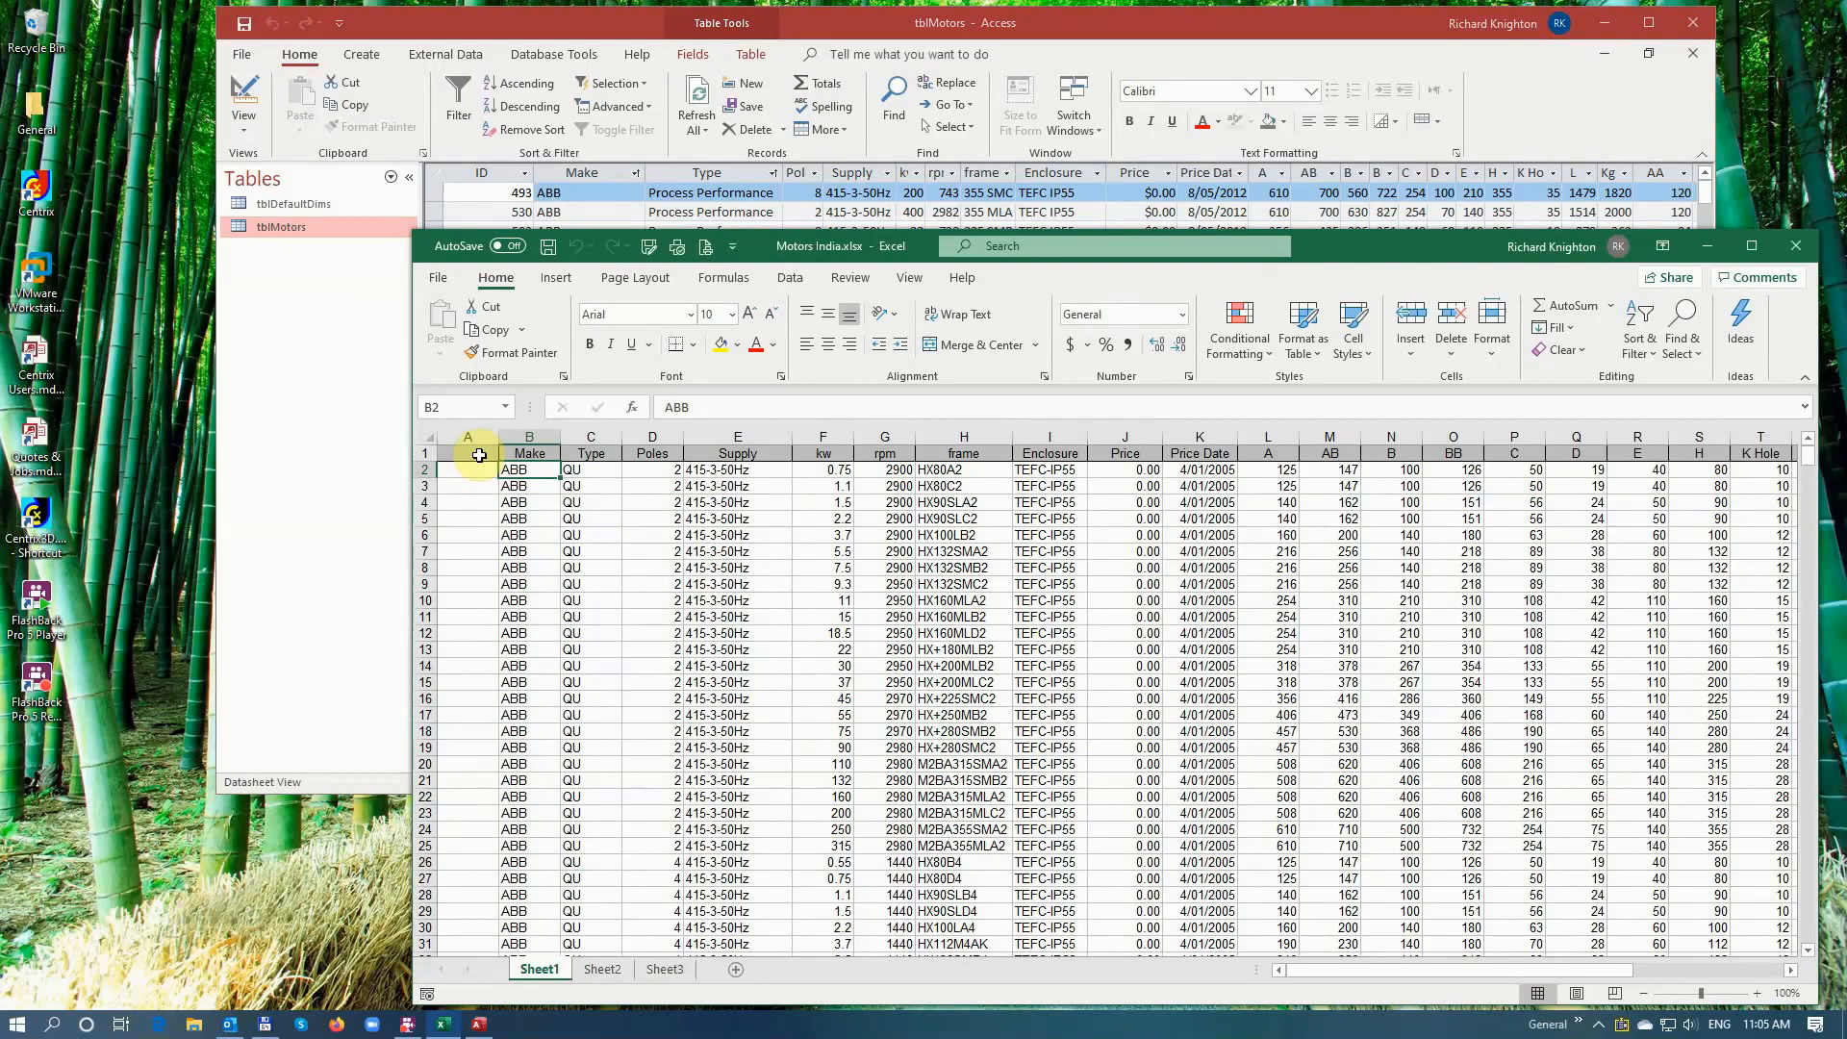
{"action": "left_click", "coordinate": [1255, 27]}
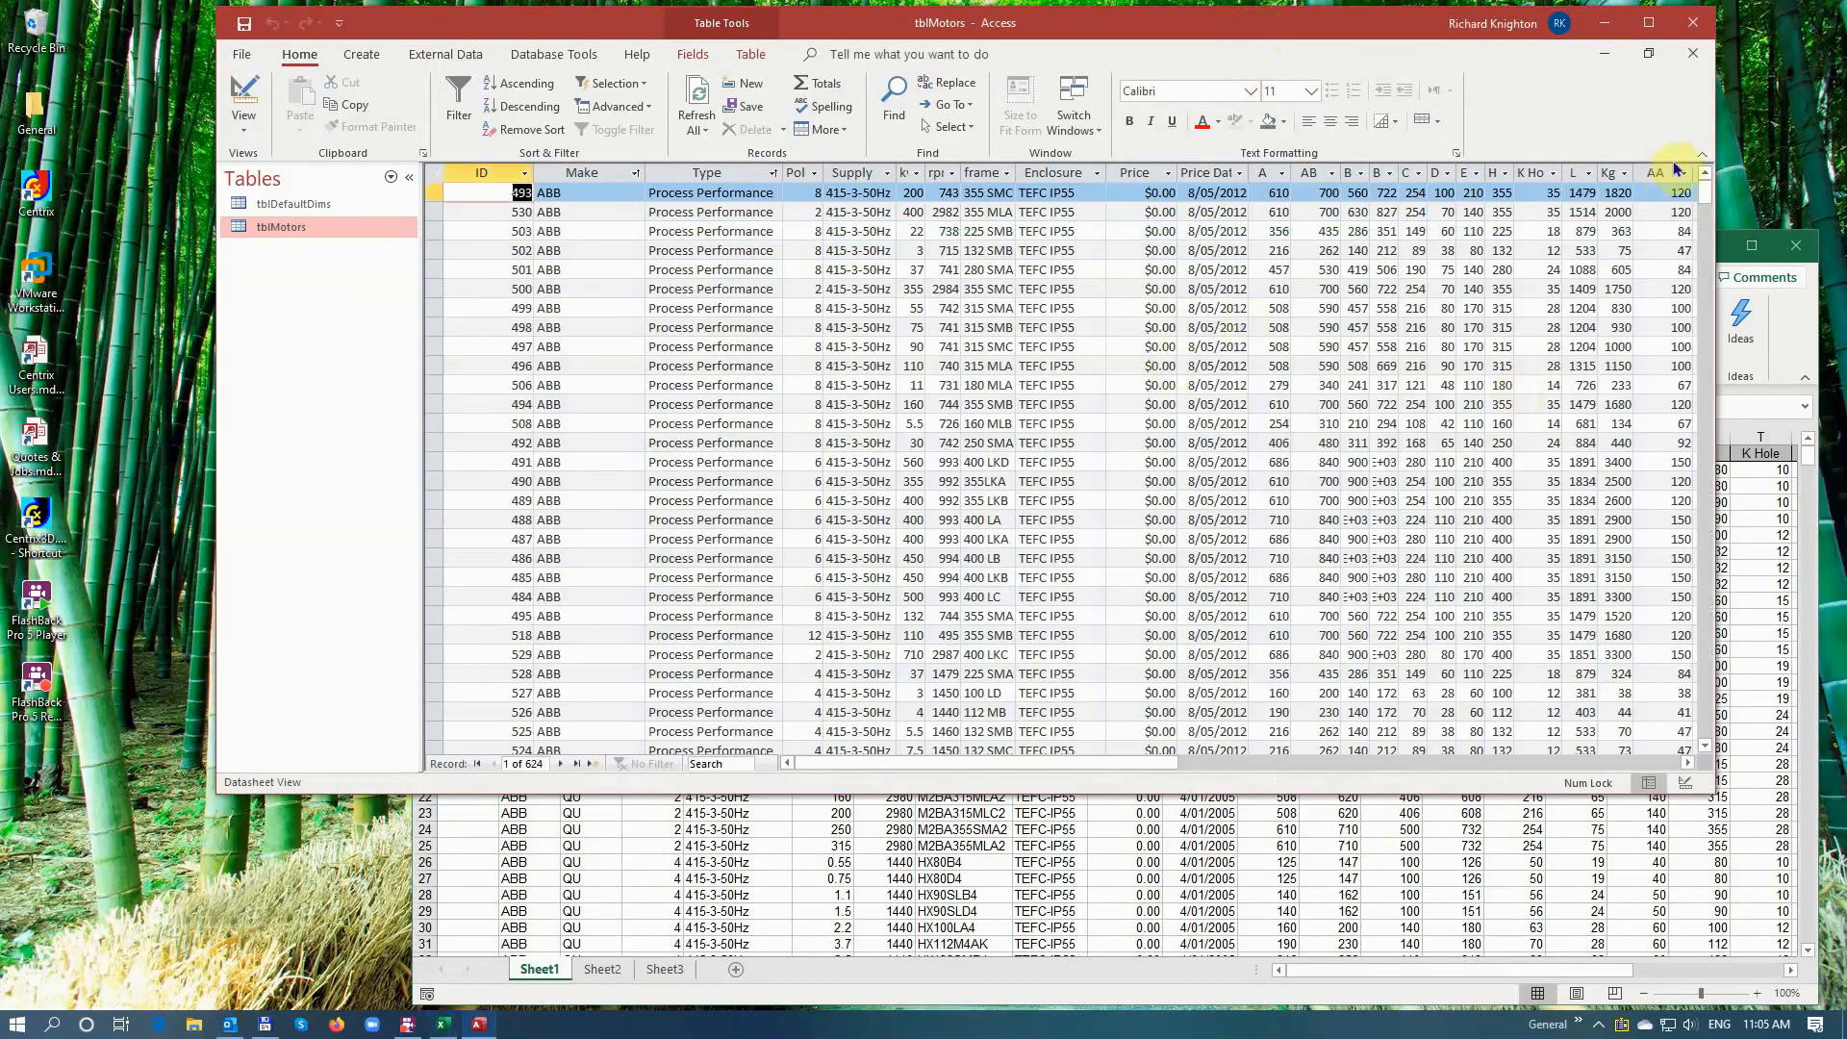
Step: Look through the tblMotors records from first to last and go to the final record above the new-record row
{"action": "left_click_drag", "start_coordinate": [1703, 193], "coordinate": [1714, 728]}
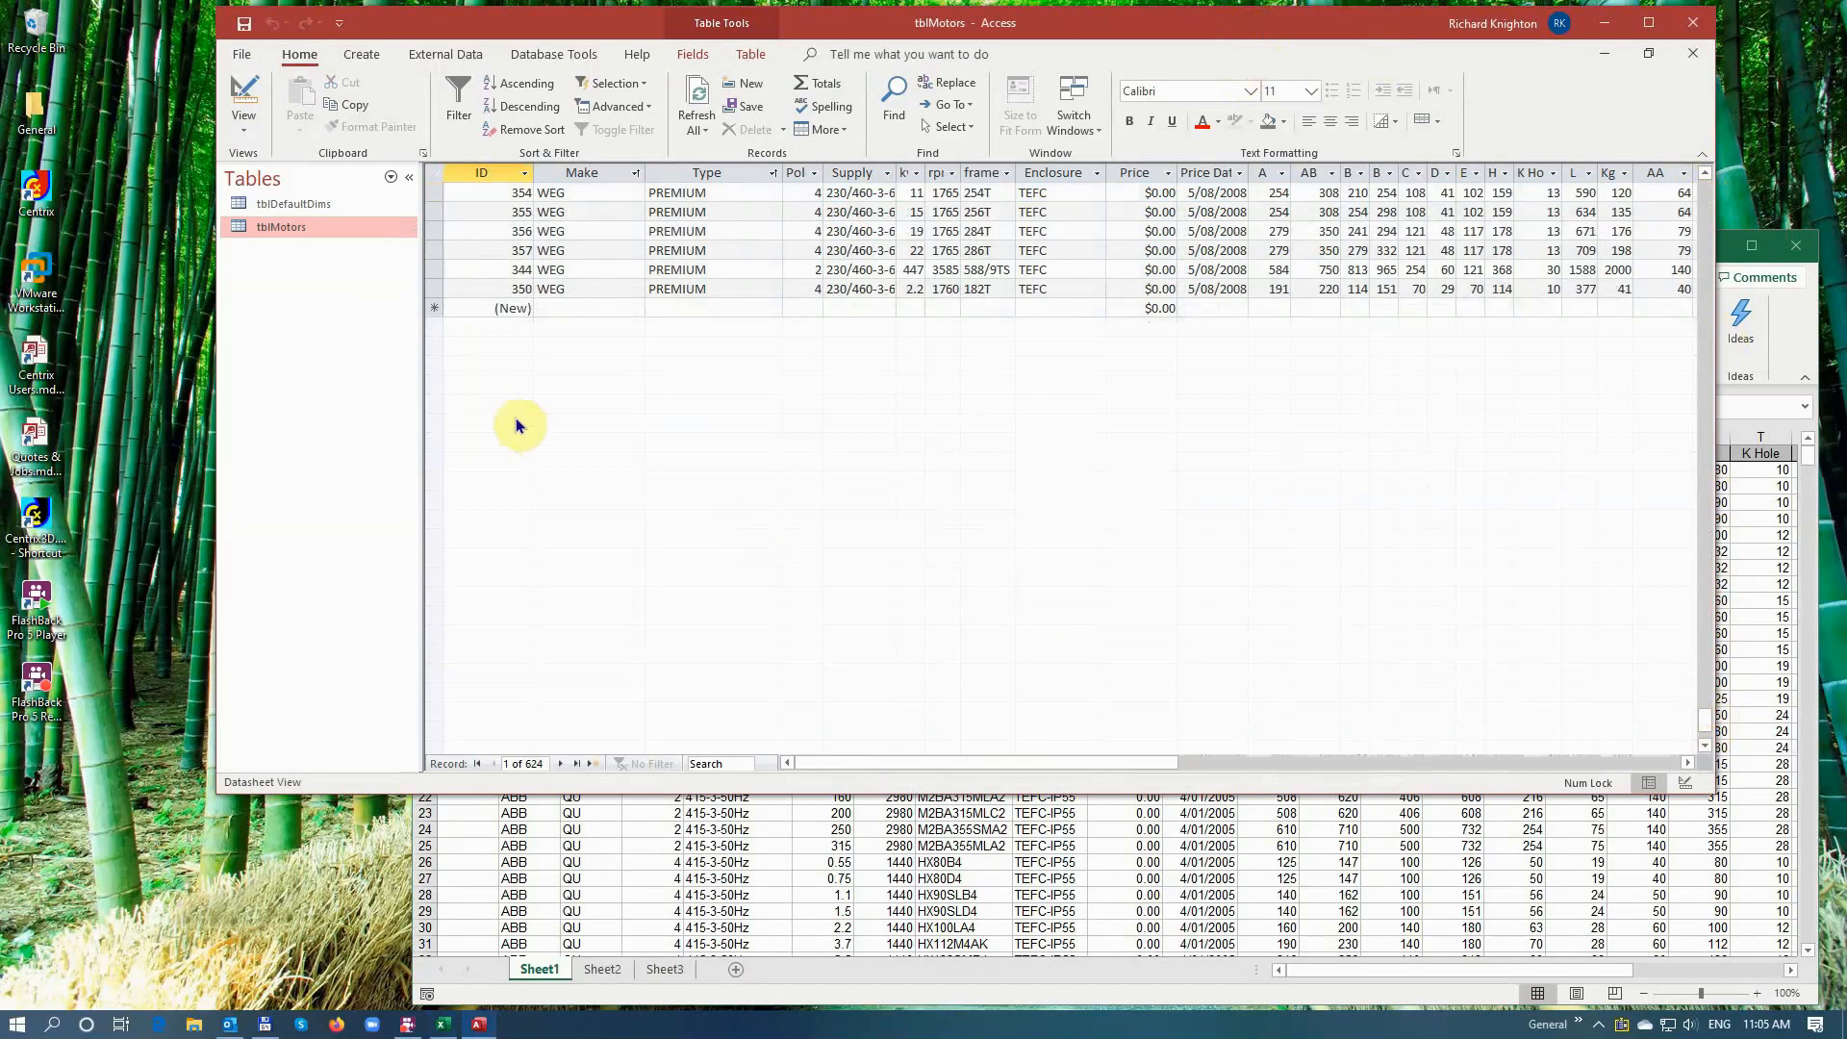
{"action": "left_click_drag", "start_coordinate": [1704, 736], "coordinate": [1707, 197]}
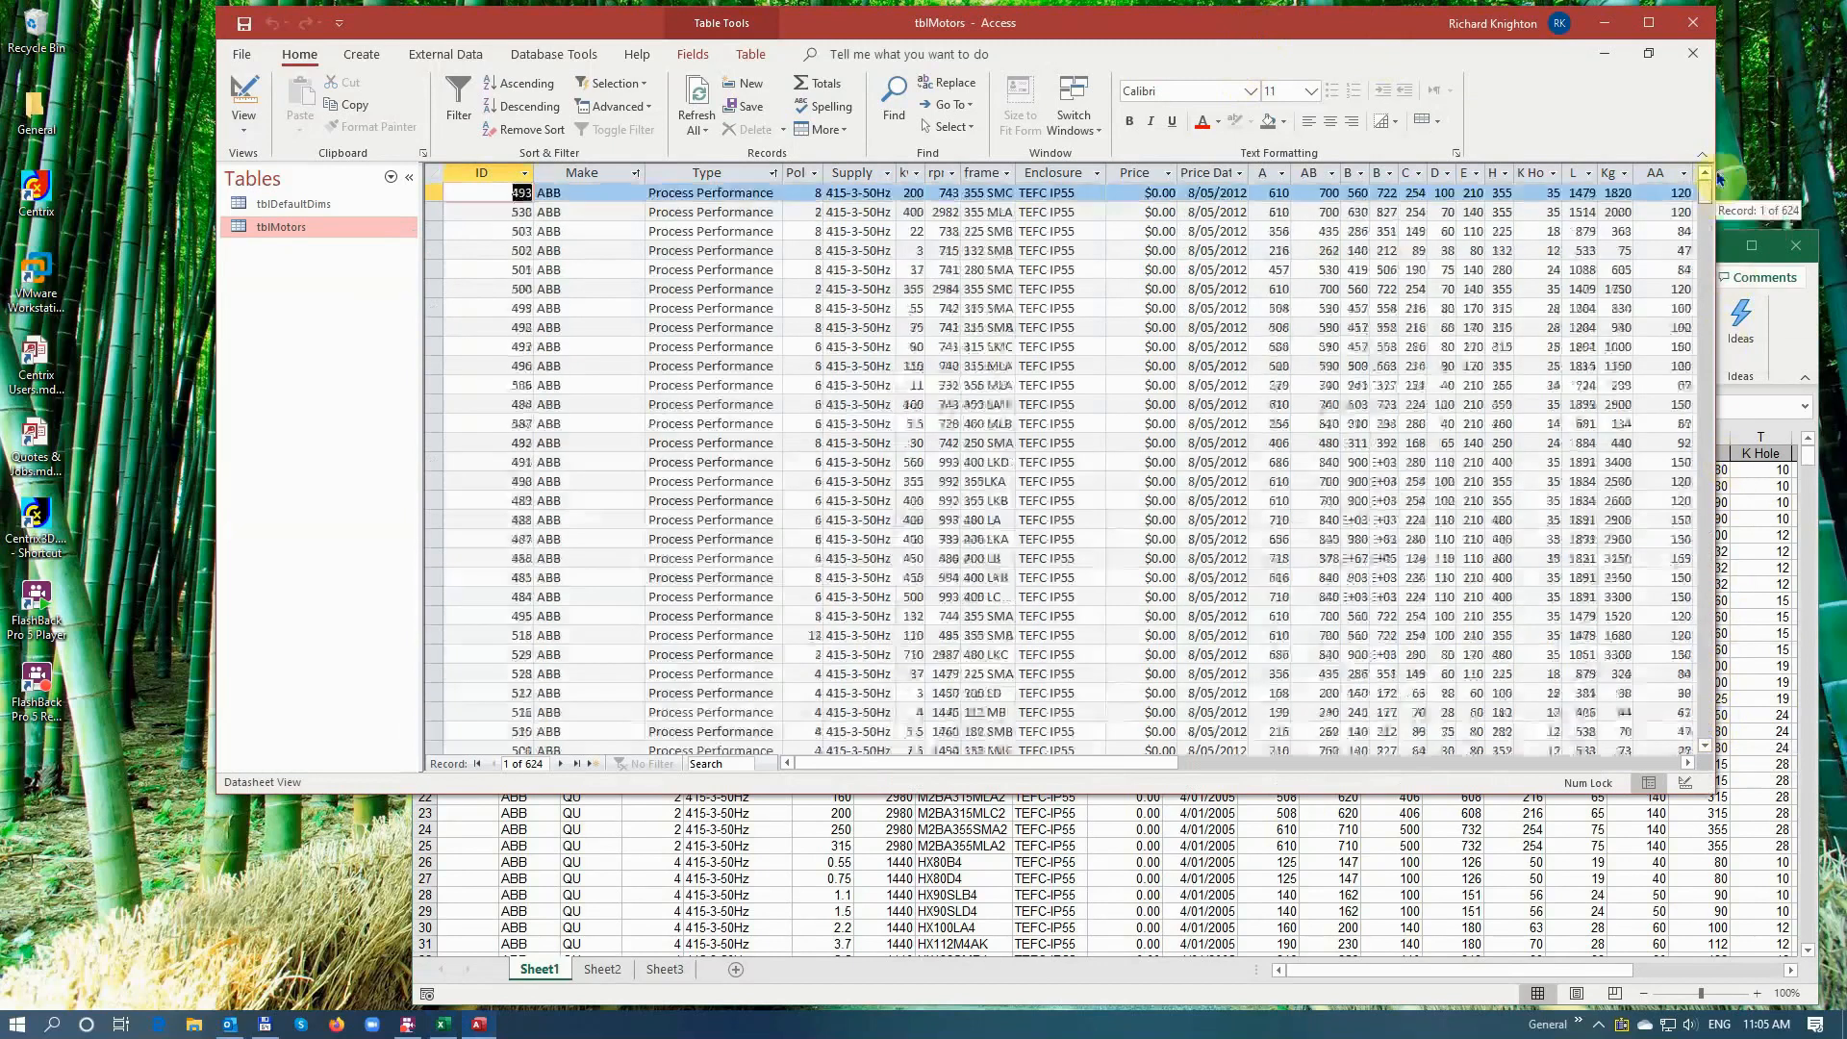
{"action": "left_click", "coordinate": [577, 763]}
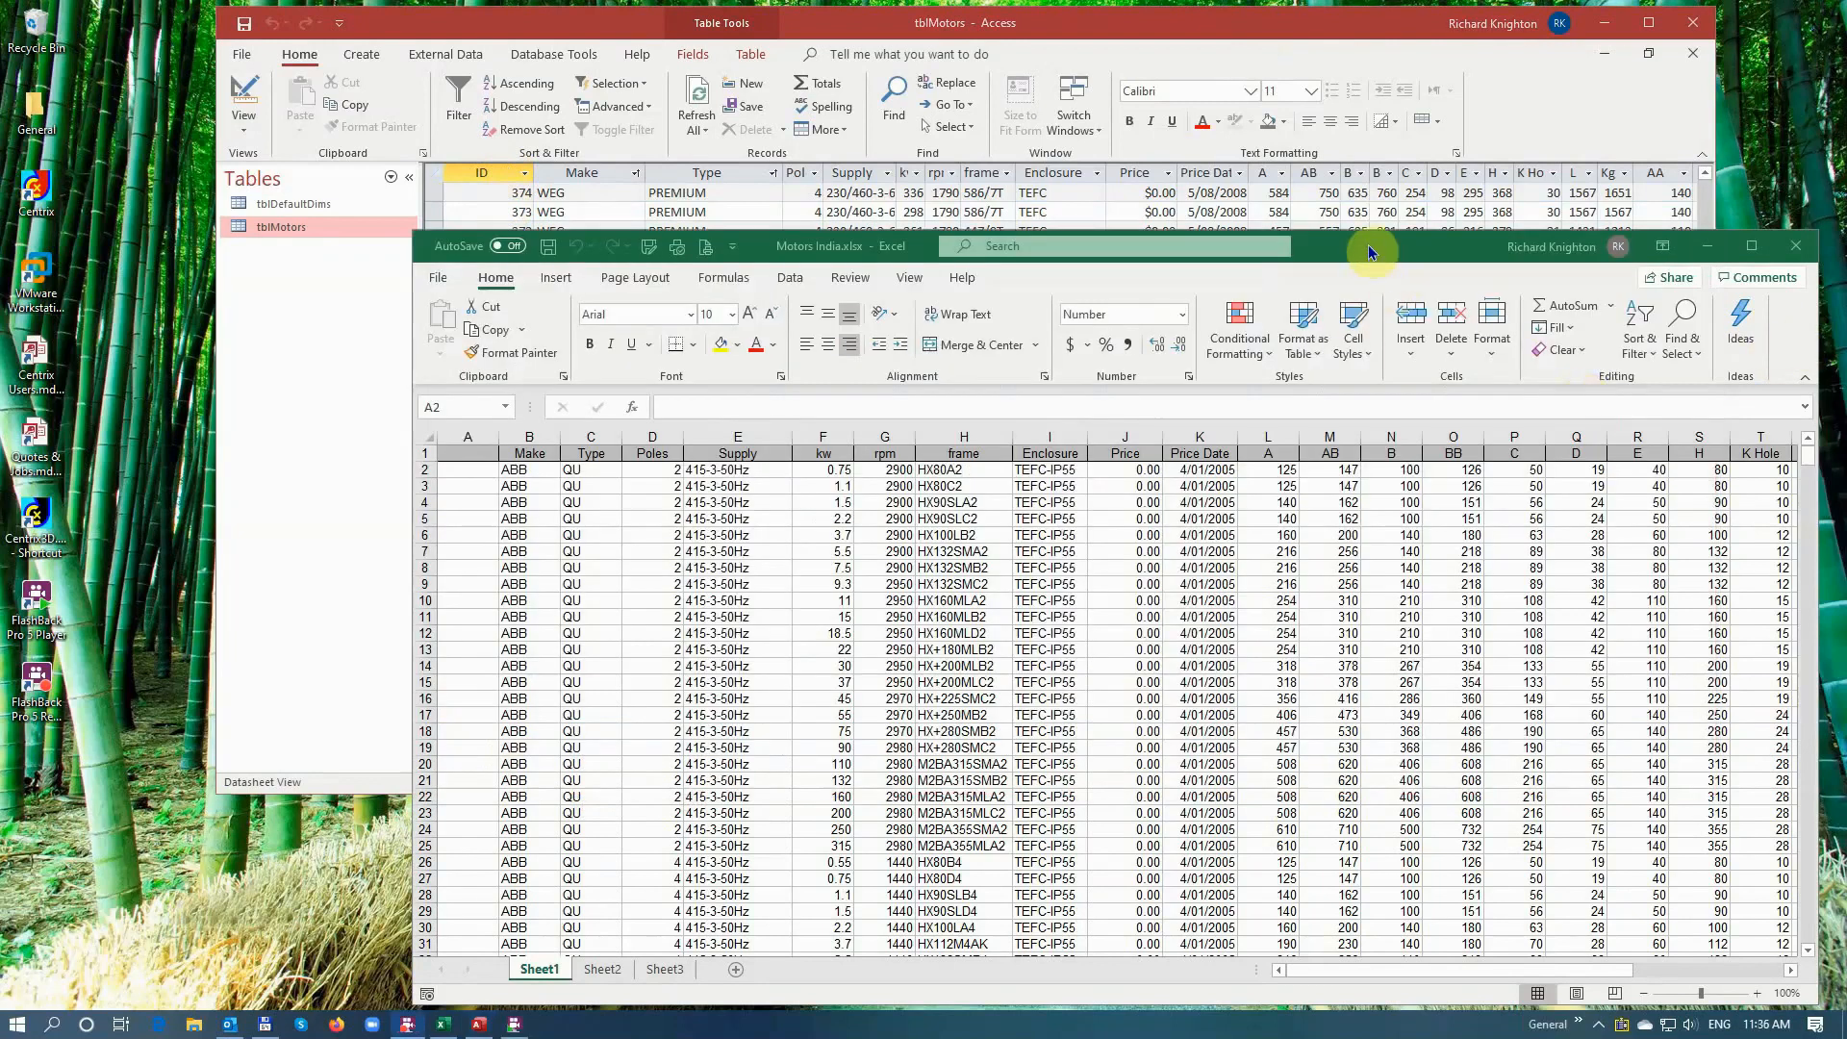
{"action": "left_click", "coordinate": [1371, 252]}
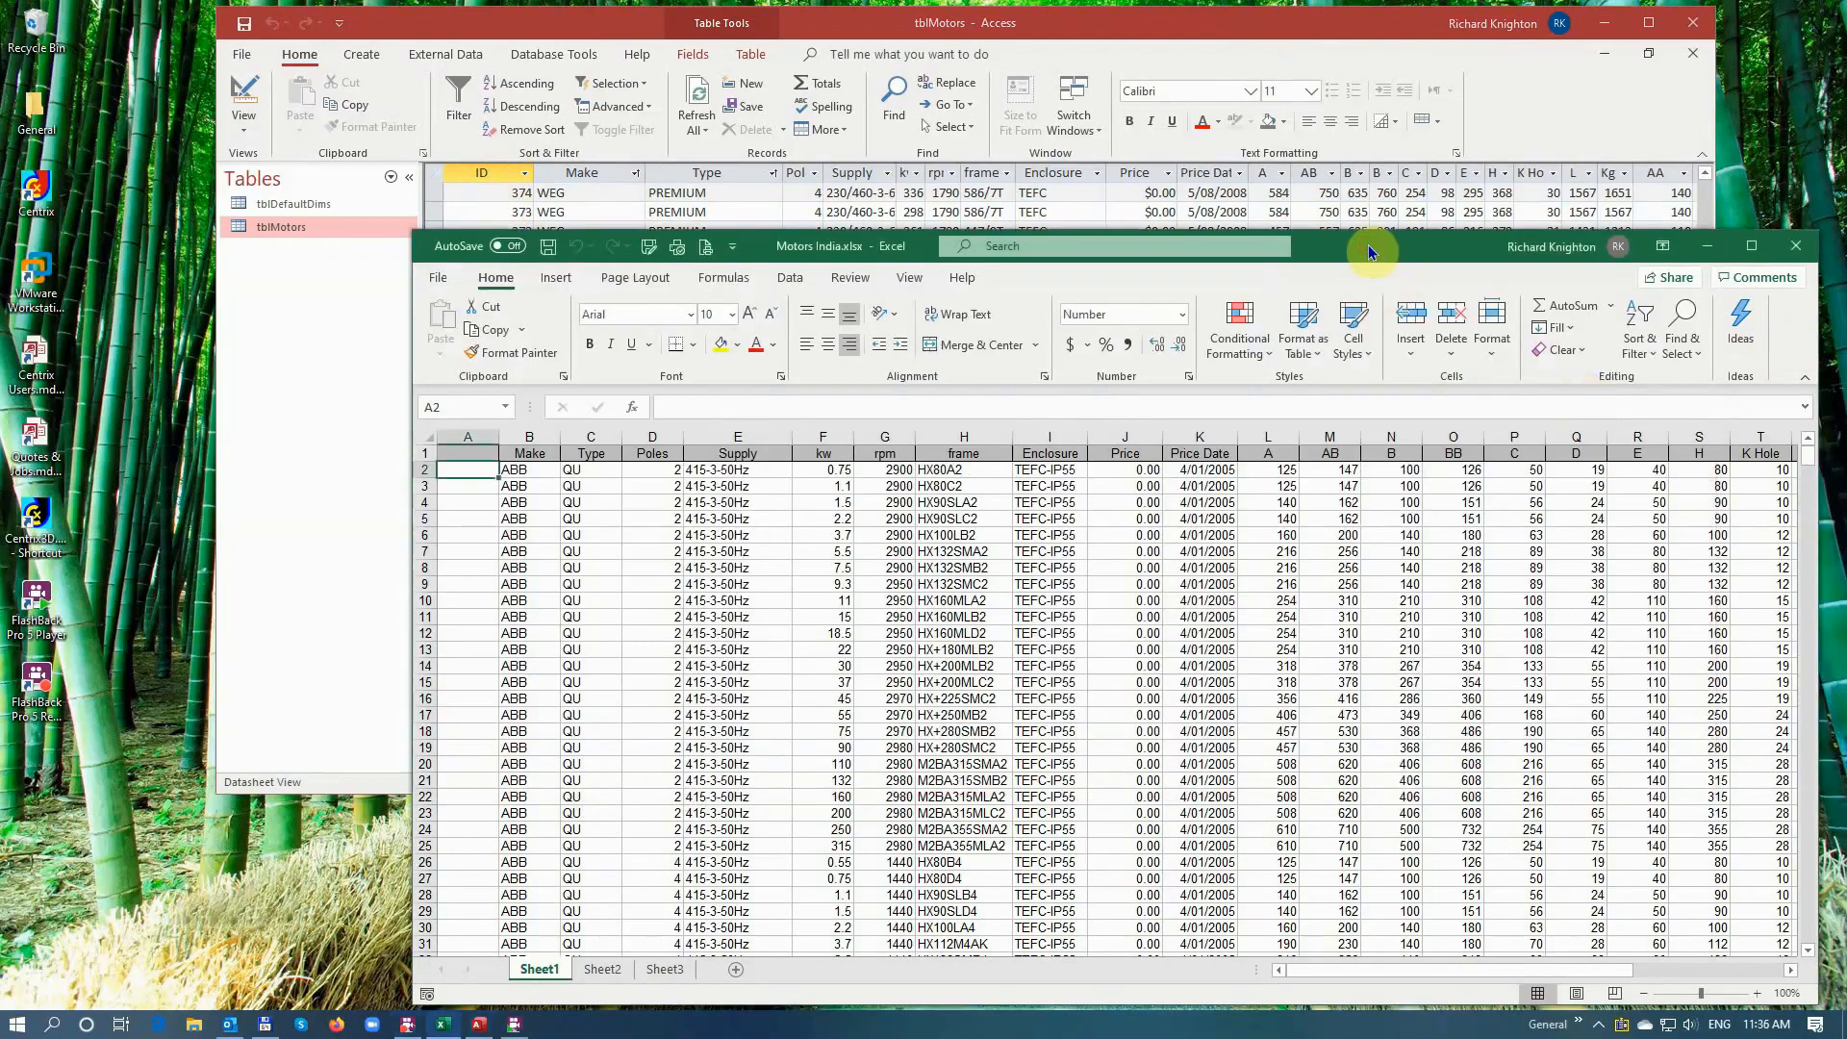
{"action": "left_click", "coordinate": [1261, 27]}
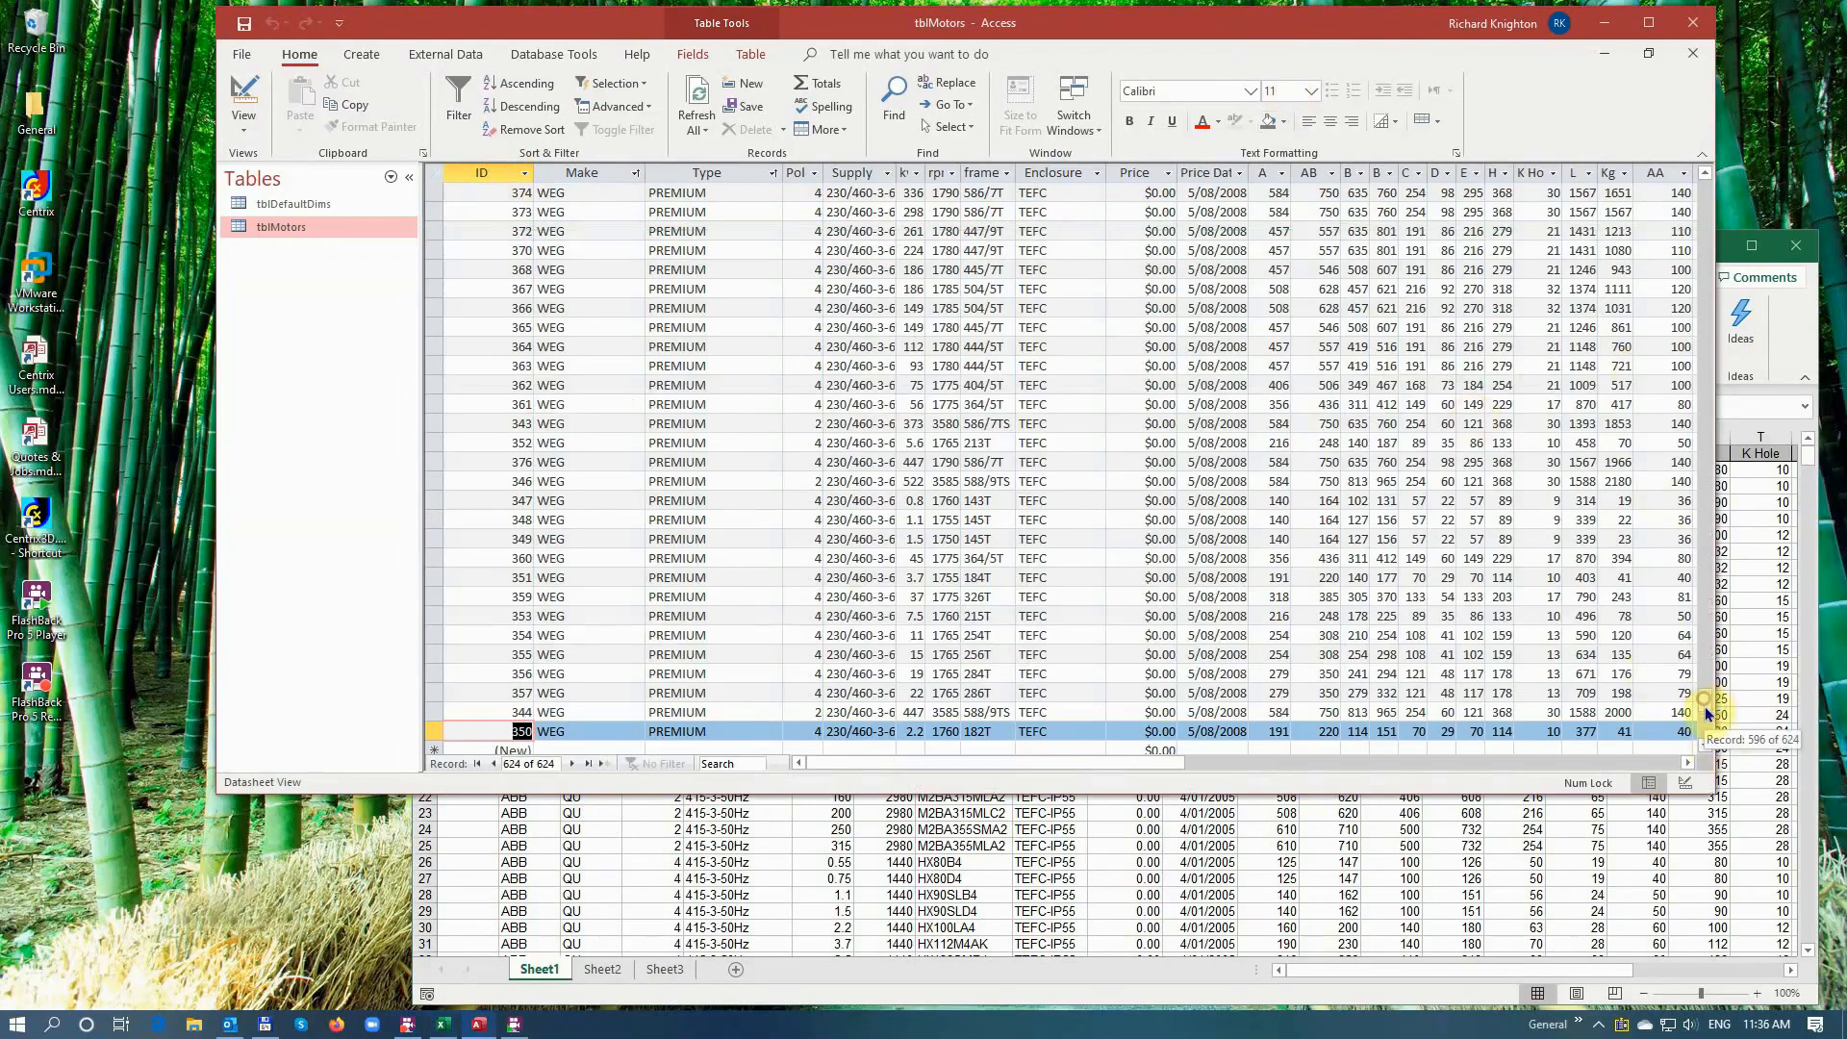
{"action": "scroll", "coordinate": [1698, 704], "scroll_direction": "down", "scroll_amount": 3}
Step: In Excel's Motors India.xlsx, copy the two motor rows A2:AD3, from the blank first column through DBA@1m
{"action": "left_click", "coordinate": [1780, 337]}
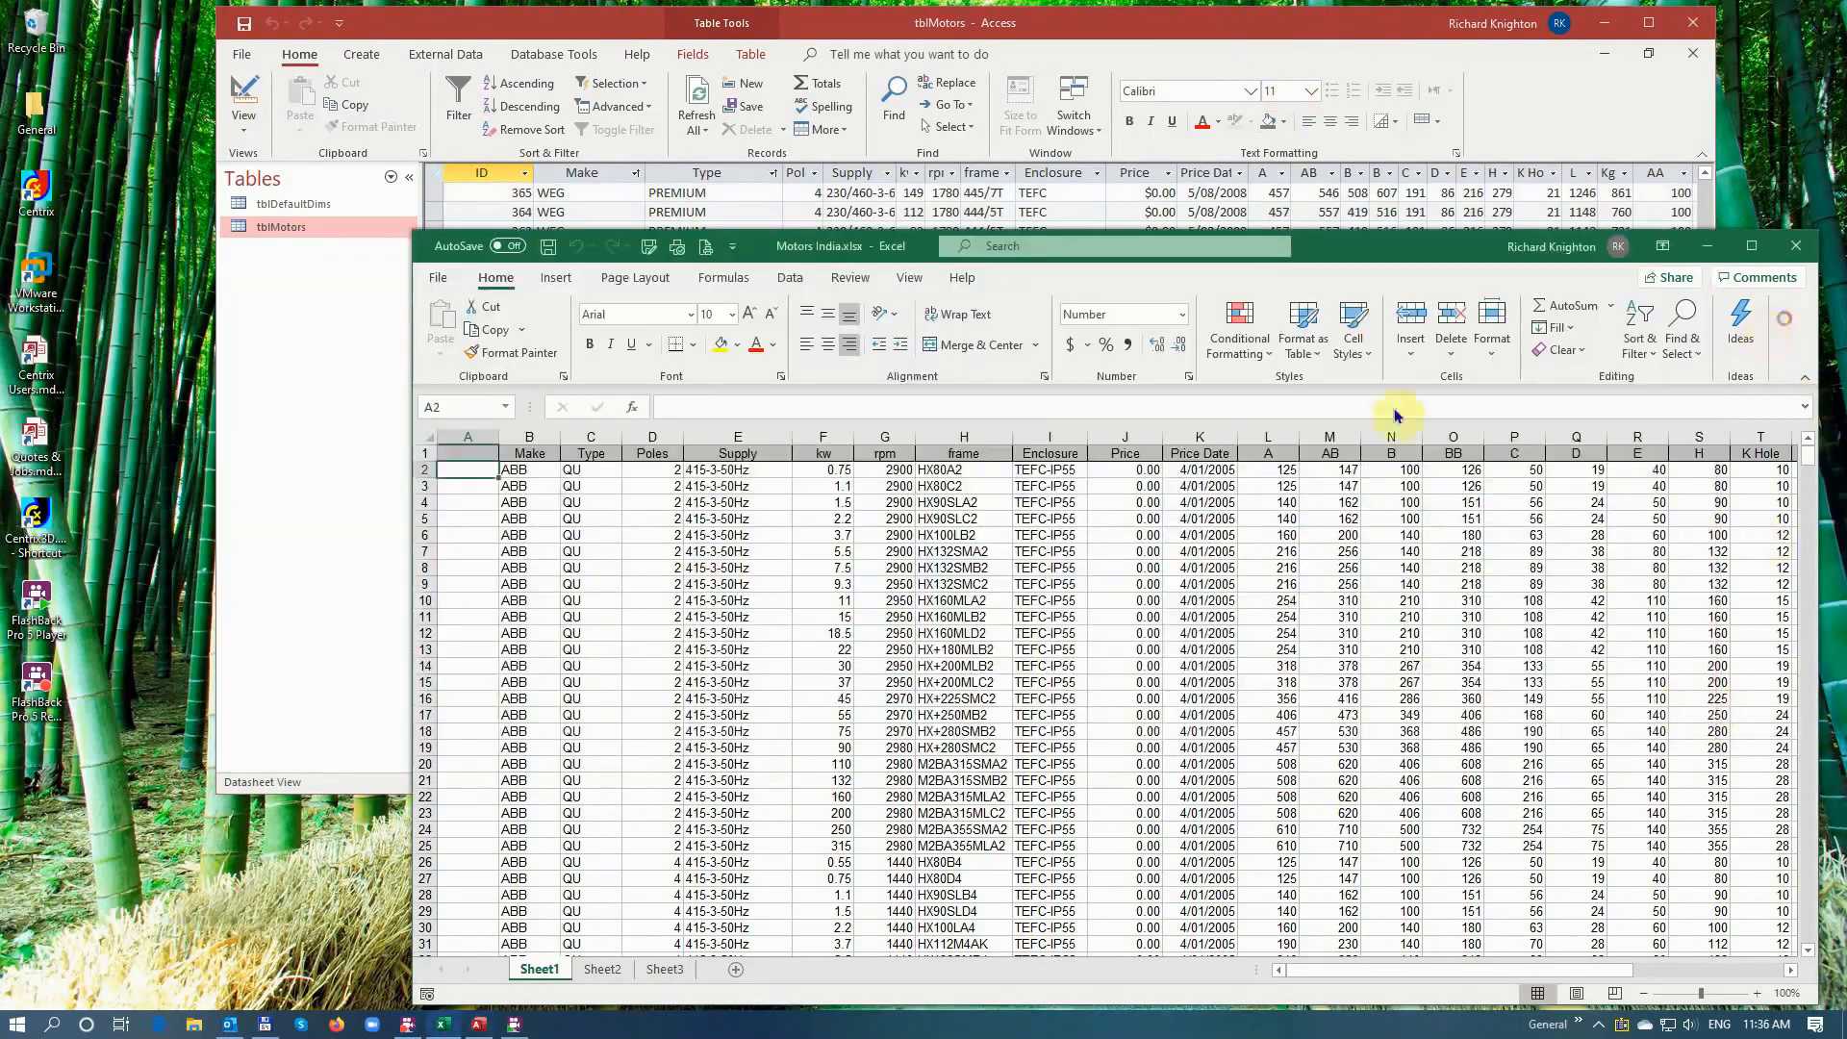
{"action": "left_click", "coordinate": [472, 468]}
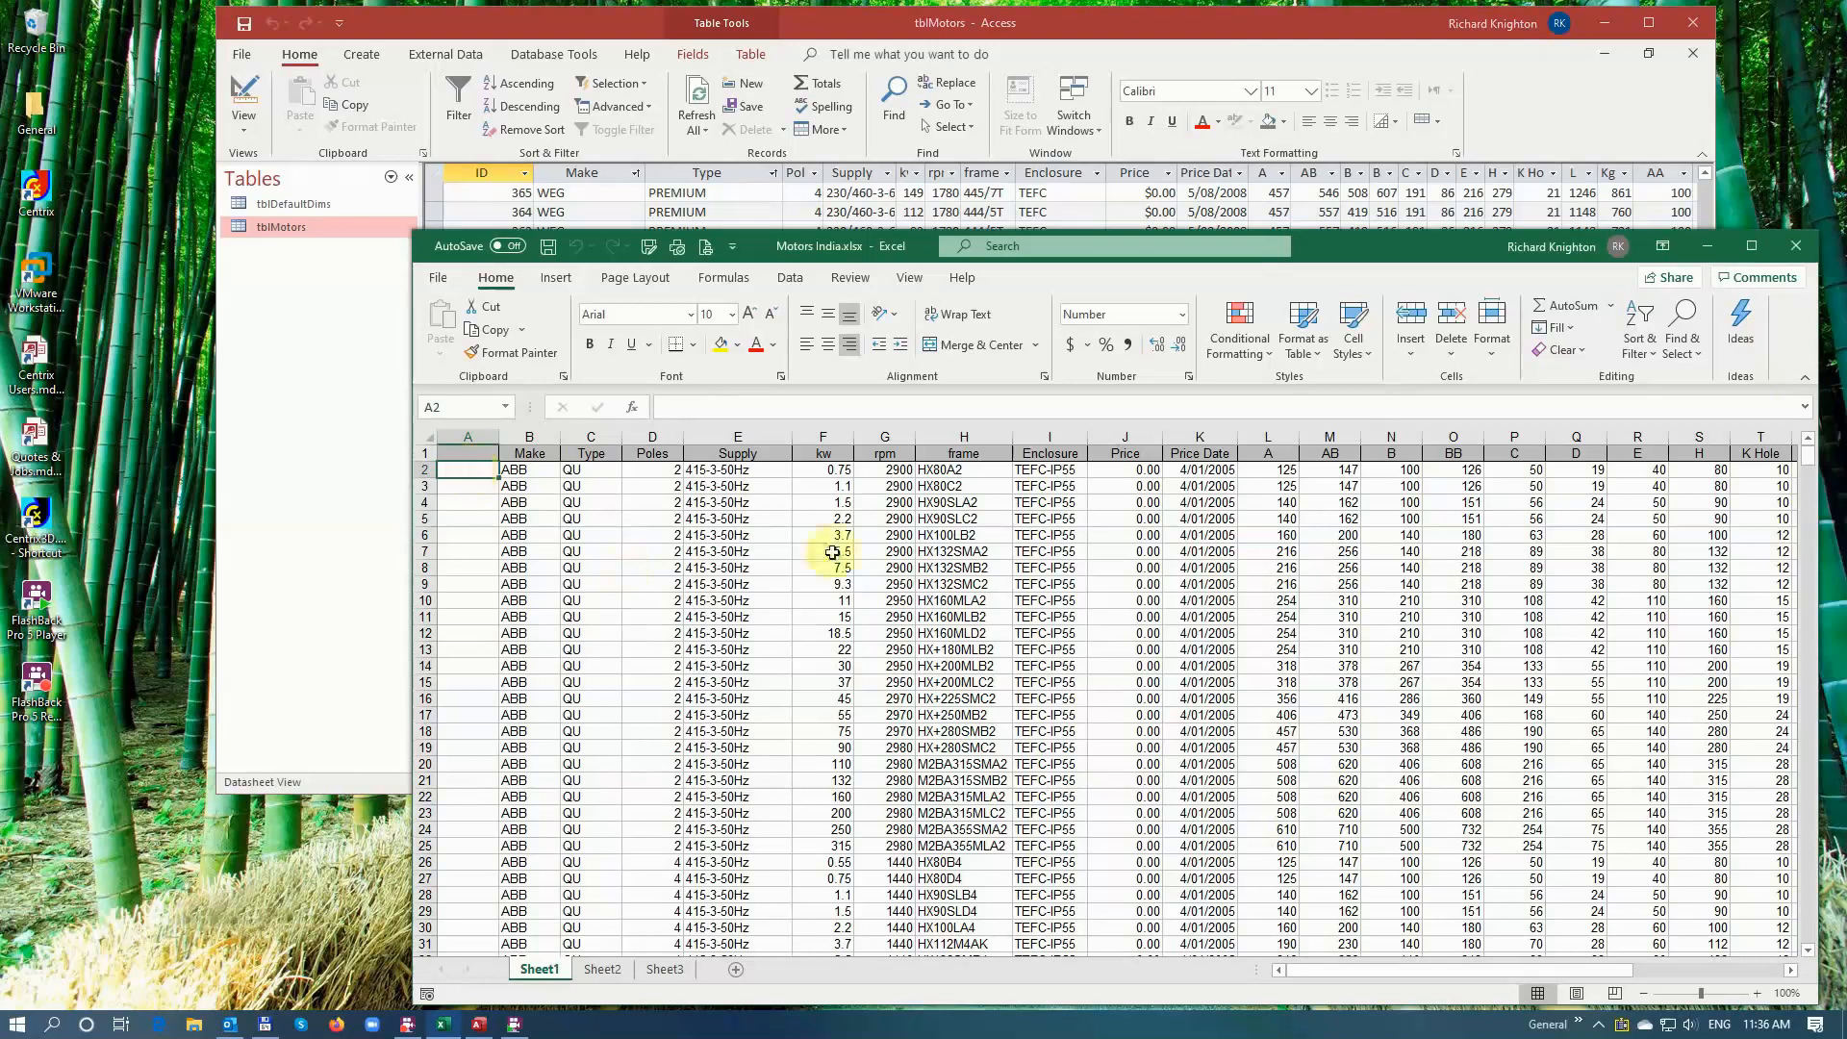
{"action": "key", "text": "shift+Right"}
{"action": "key", "text": "shift+Right"}
{"action": "key", "text": "shift+Right"}
{"action": "key", "text": "shift+Right"}
{"action": "key", "text": "shift+Right"}
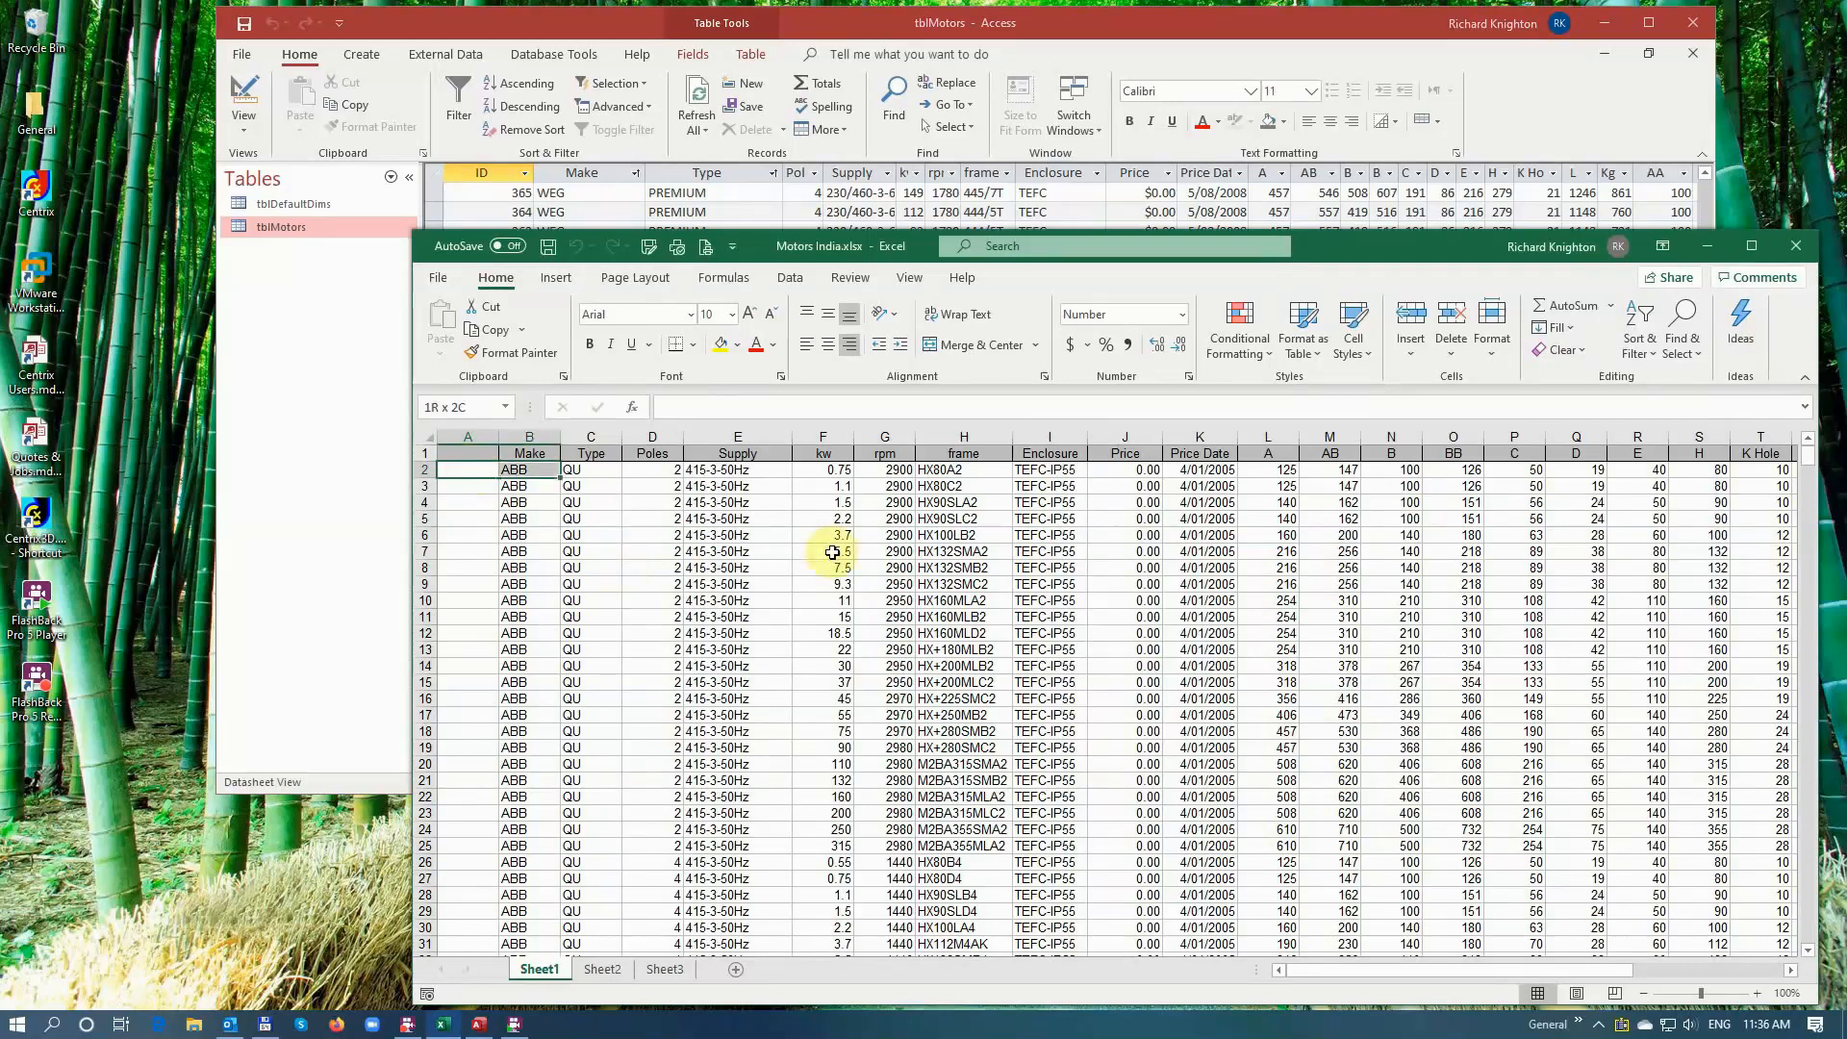
{"action": "key", "text": "shift+Right"}
{"action": "key", "text": "shift+Right"}
{"action": "key", "text": "shift+Right"}
{"action": "key", "text": "shift+Right"}
{"action": "key", "text": "shift+Right"}
{"action": "key", "text": "shift+Right"}
{"action": "key", "text": "shift+Right"}
{"action": "key", "text": "shift+Right"}
{"action": "key", "text": "shift+Right"}
{"action": "key", "text": "shift+Right"}
{"action": "key", "text": "shift+Right"}
{"action": "key", "text": "shift+Right"}
{"action": "key", "text": "shift+Right"}
{"action": "key", "text": "shift+Right"}
{"action": "key", "text": "shift+Right"}
{"action": "key", "text": "shift+Right"}
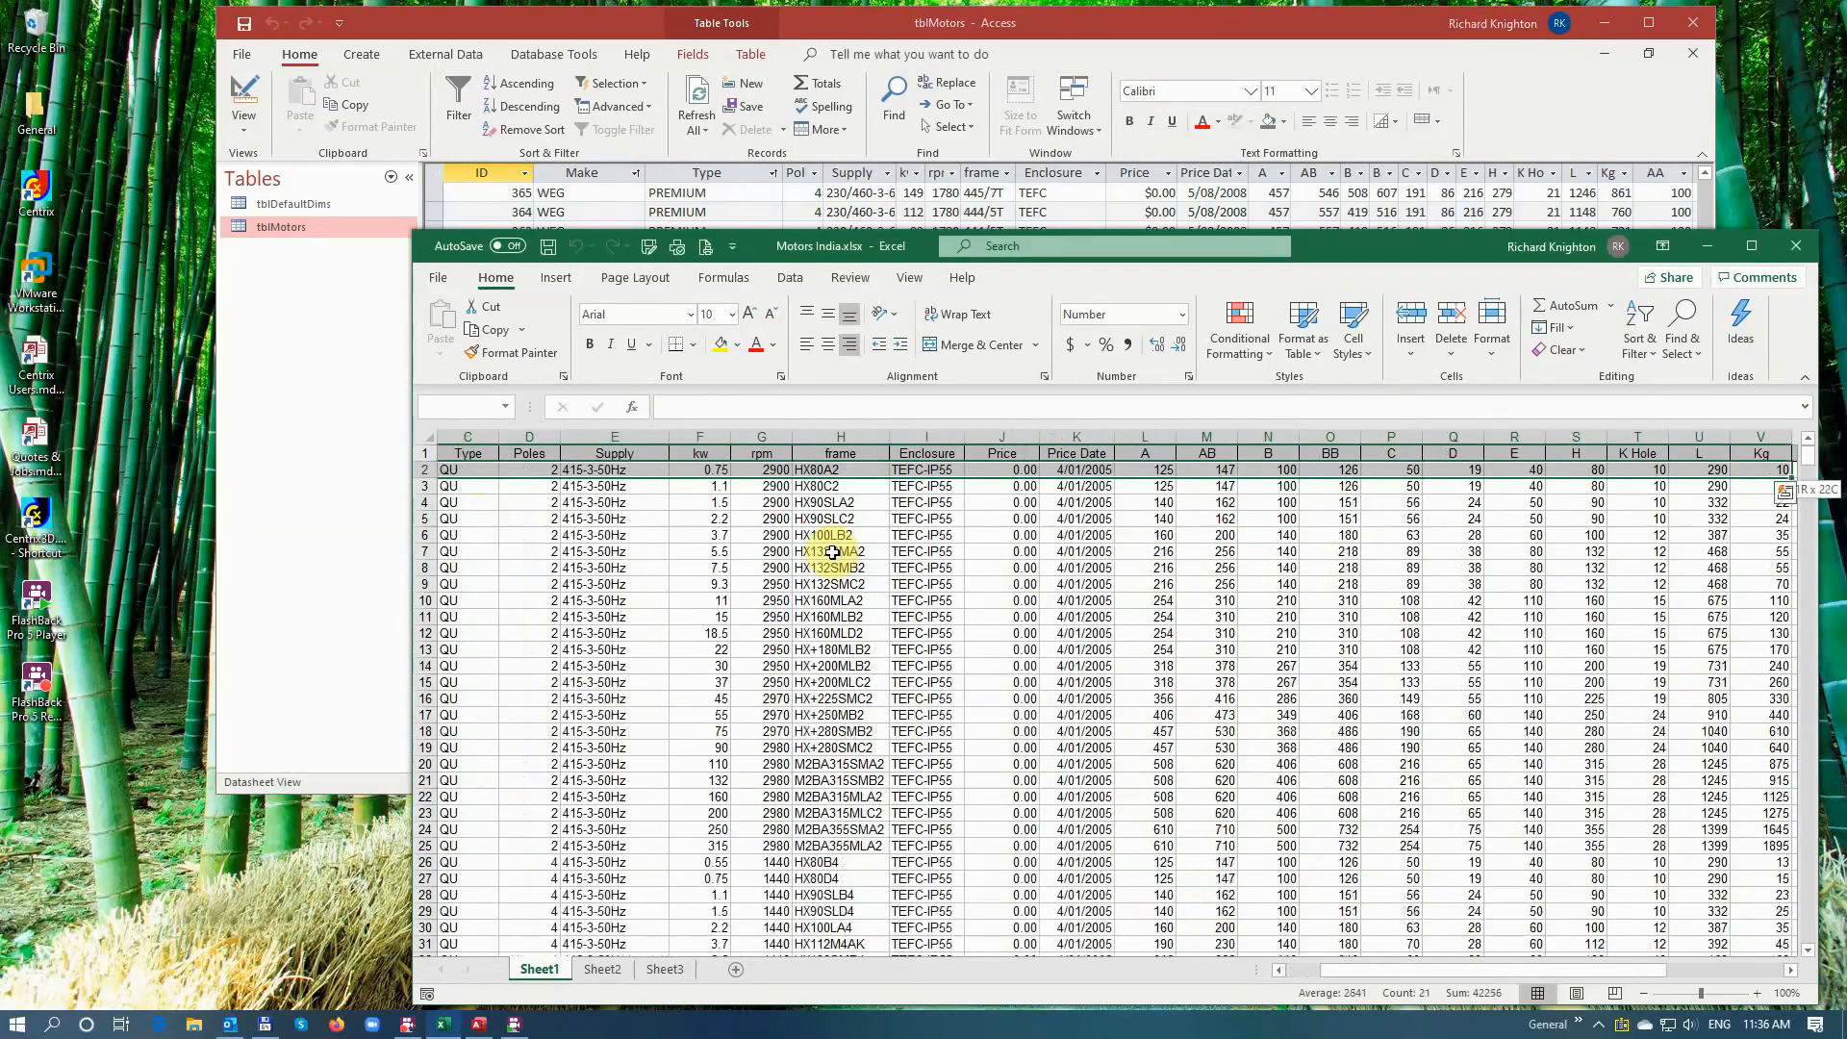
{"action": "key", "text": "shift+Right"}
{"action": "key", "text": "shift+Right"}
{"action": "key", "text": "shift+Right"}
{"action": "key", "text": "shift+Right"}
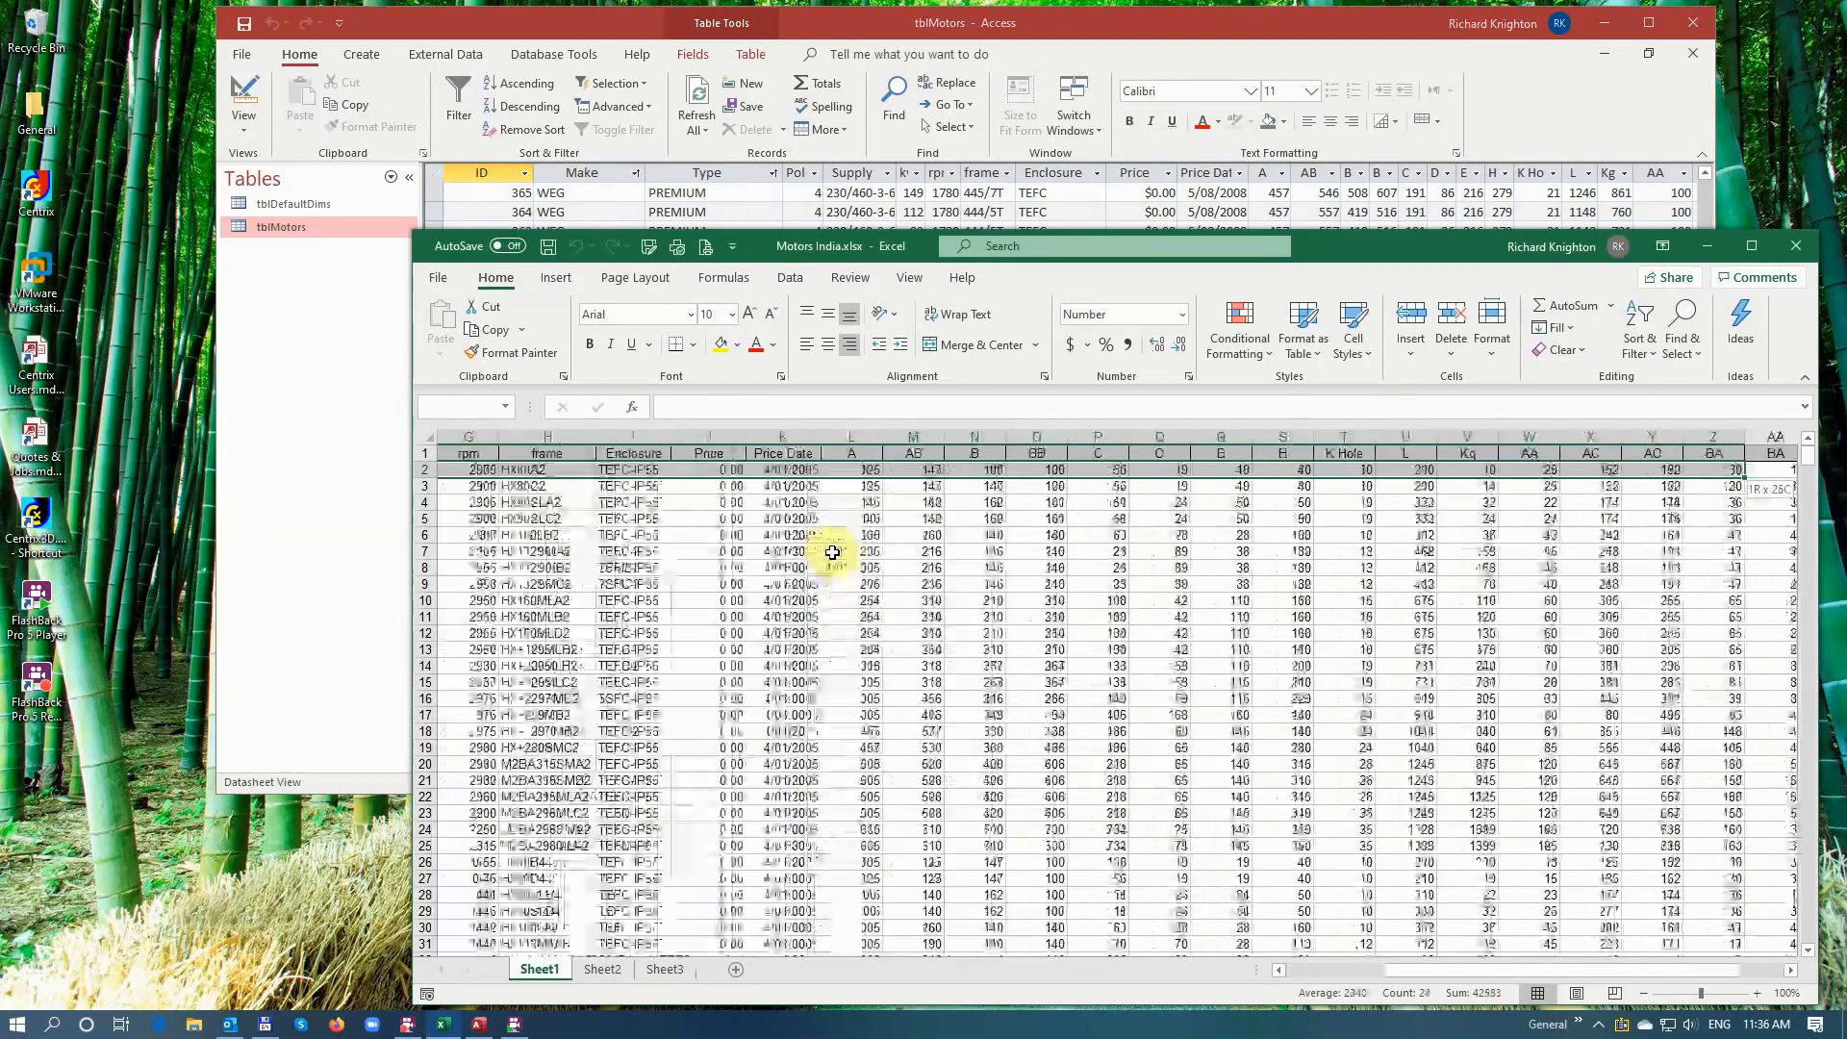
{"action": "key", "text": "shift+Right"}
{"action": "key", "text": "shift+Right"}
{"action": "key", "text": "shift+Right"}
{"action": "key", "text": "shift+Right"}
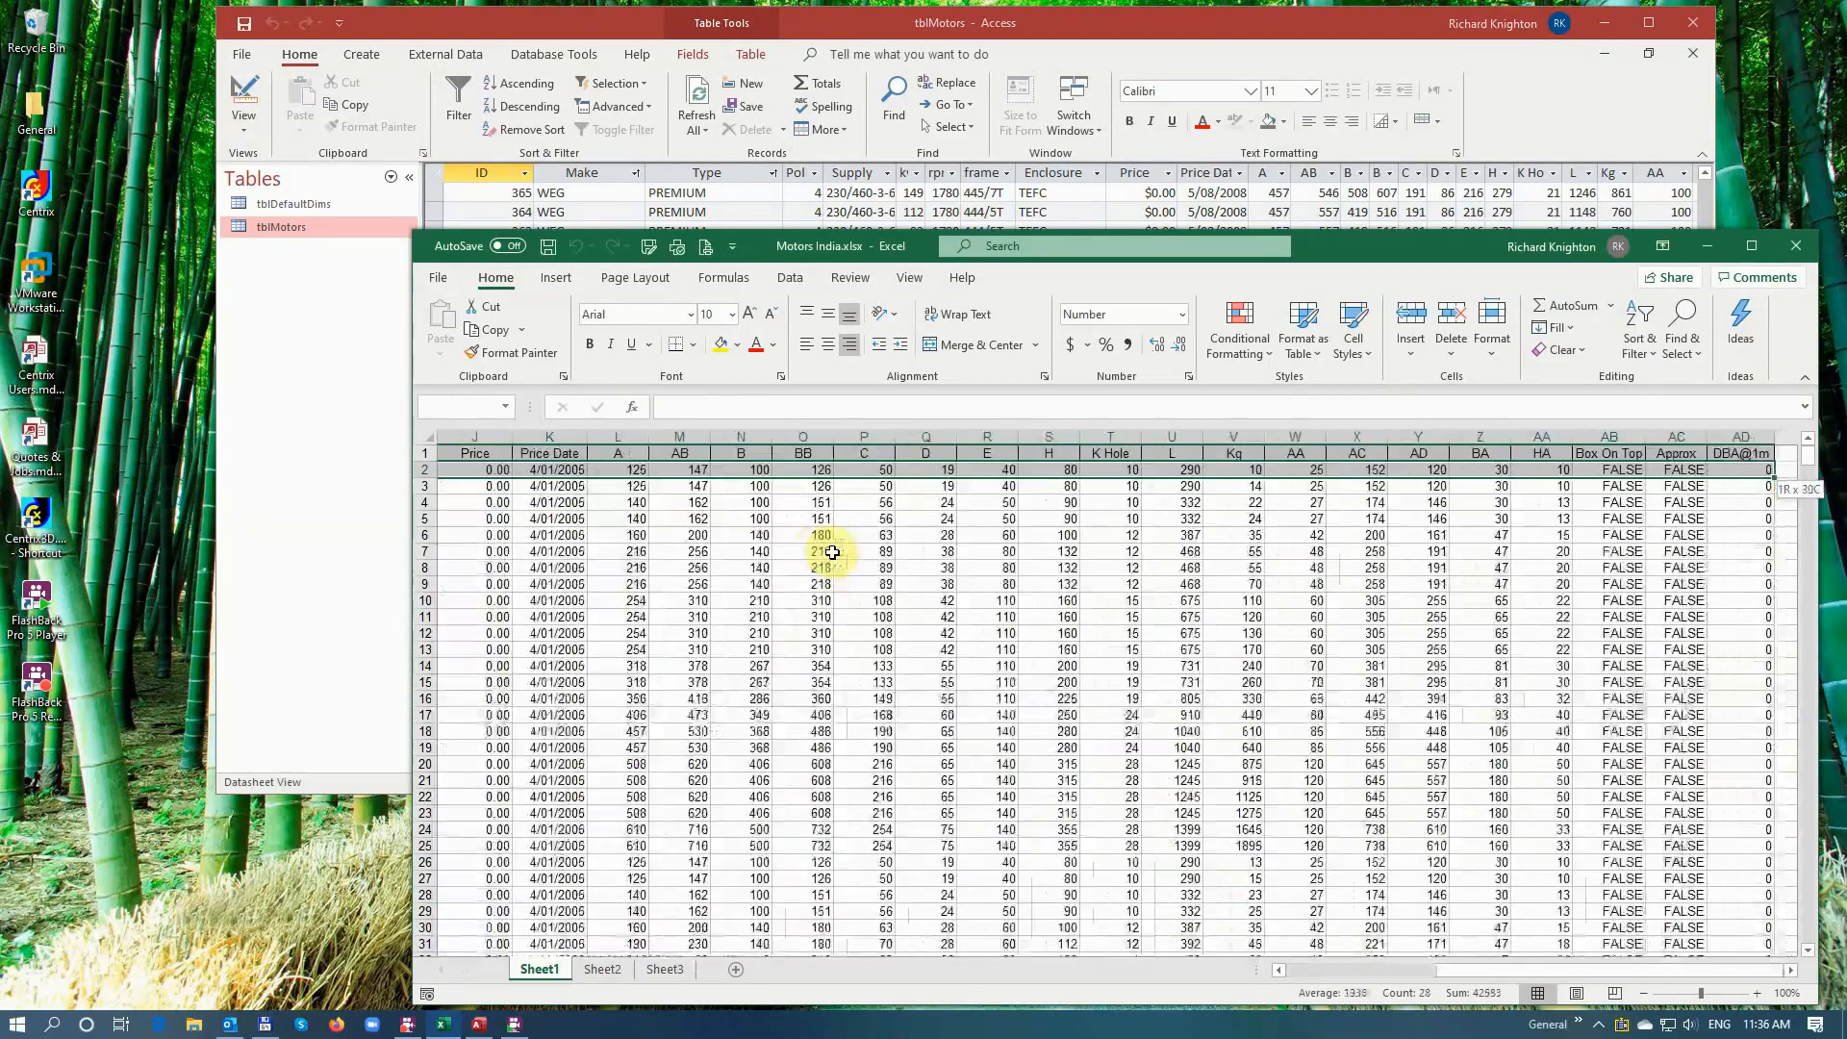
{"action": "key", "text": "shift+Down"}
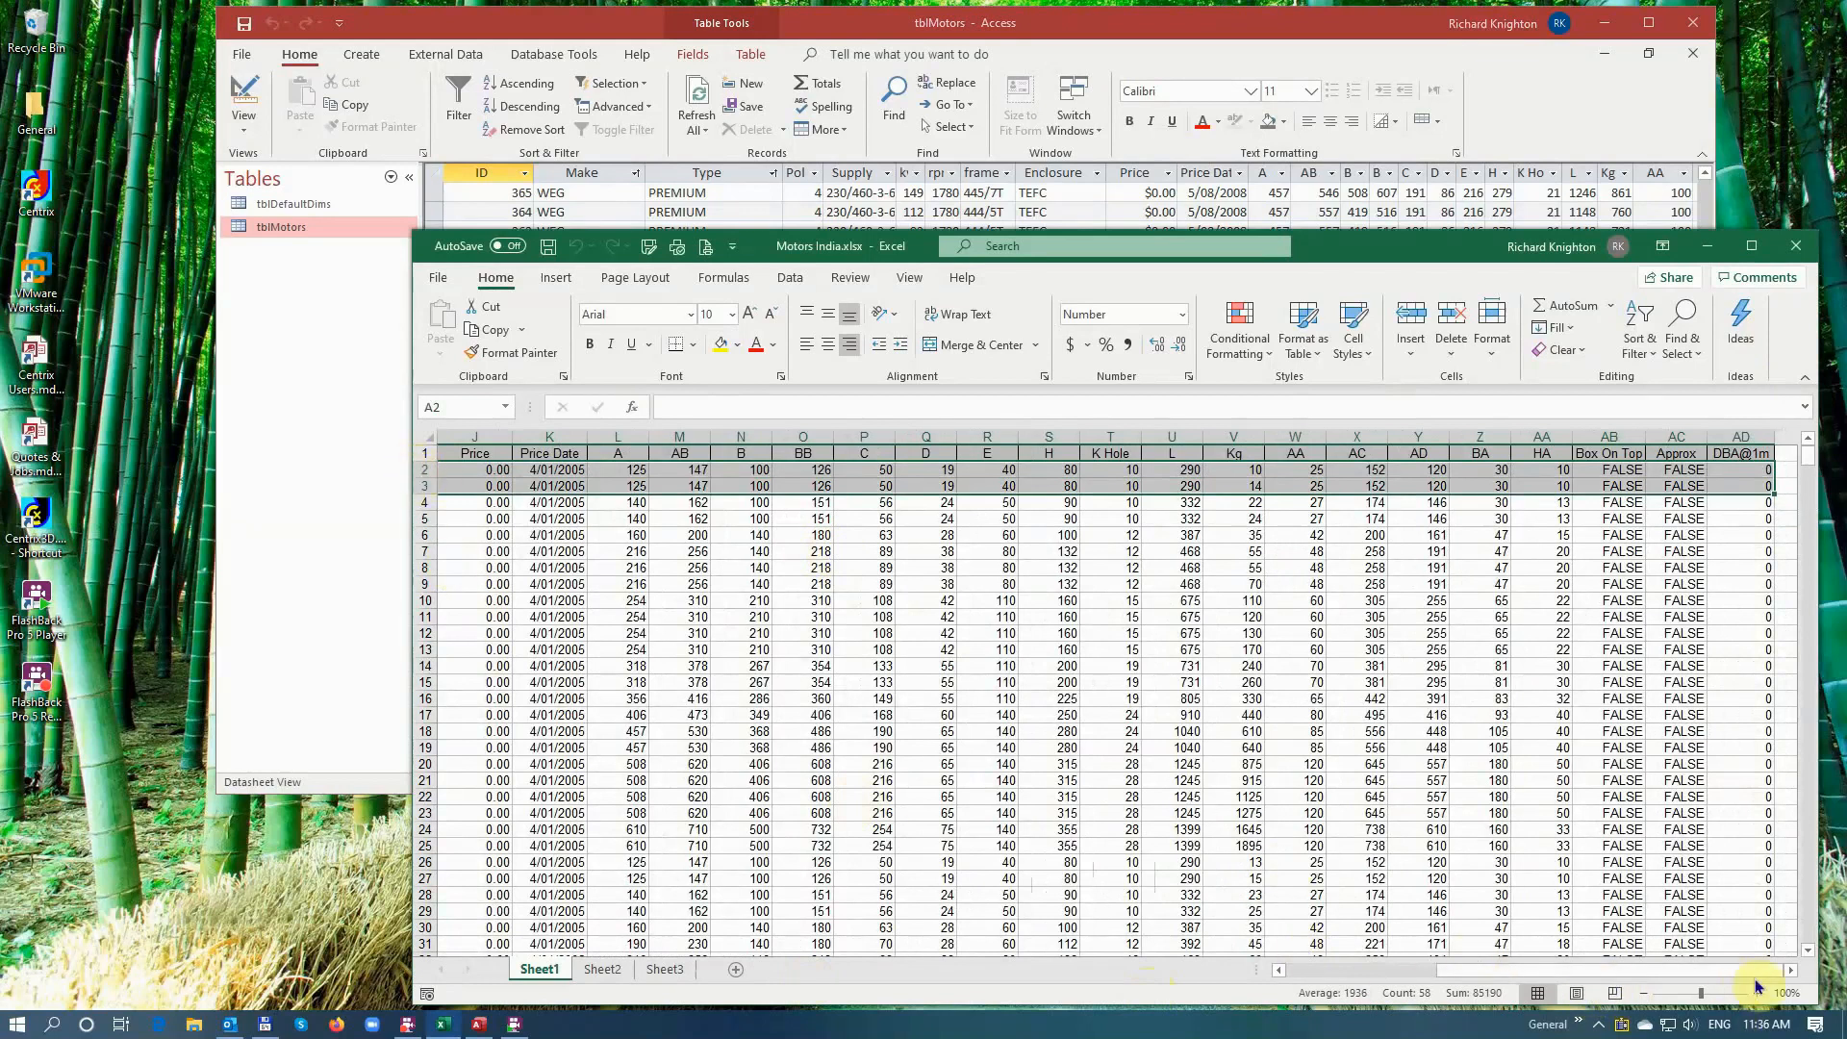
{"action": "left_click", "coordinate": [1791, 970]}
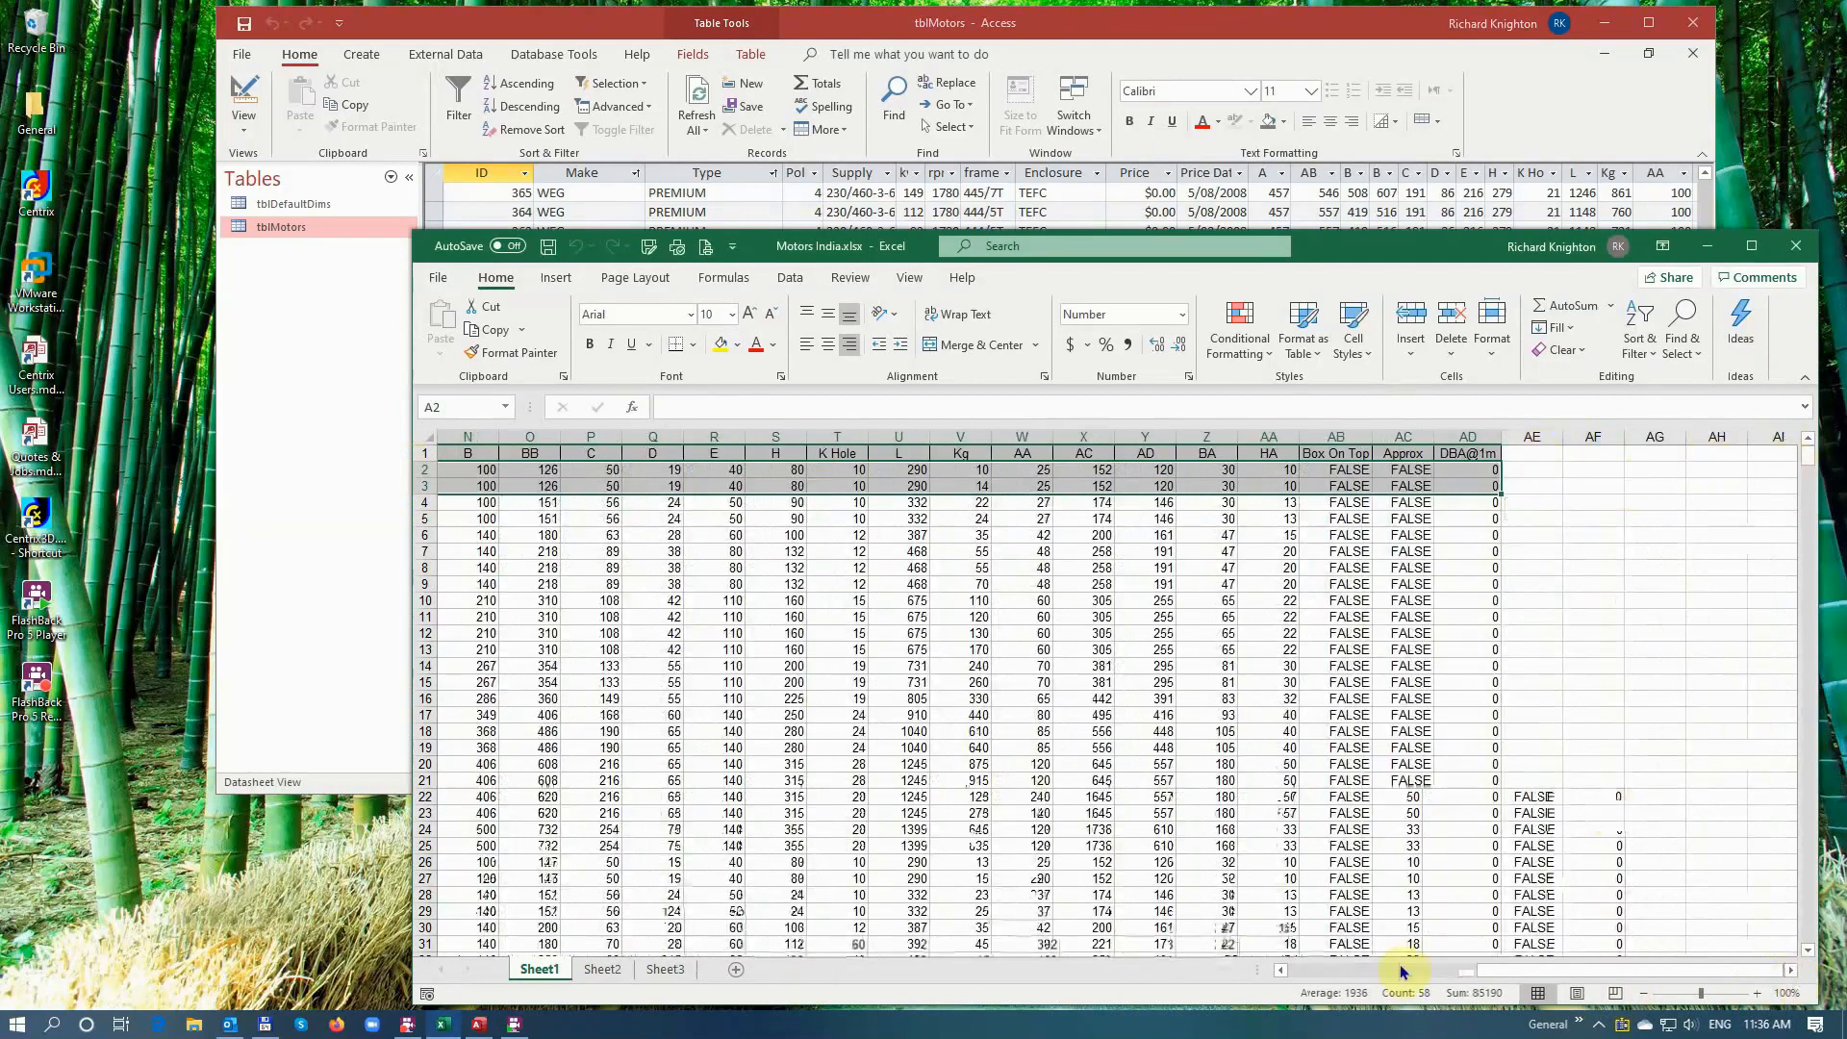
{"action": "left_click_drag", "start_coordinate": [1508, 974], "coordinate": [1296, 975]}
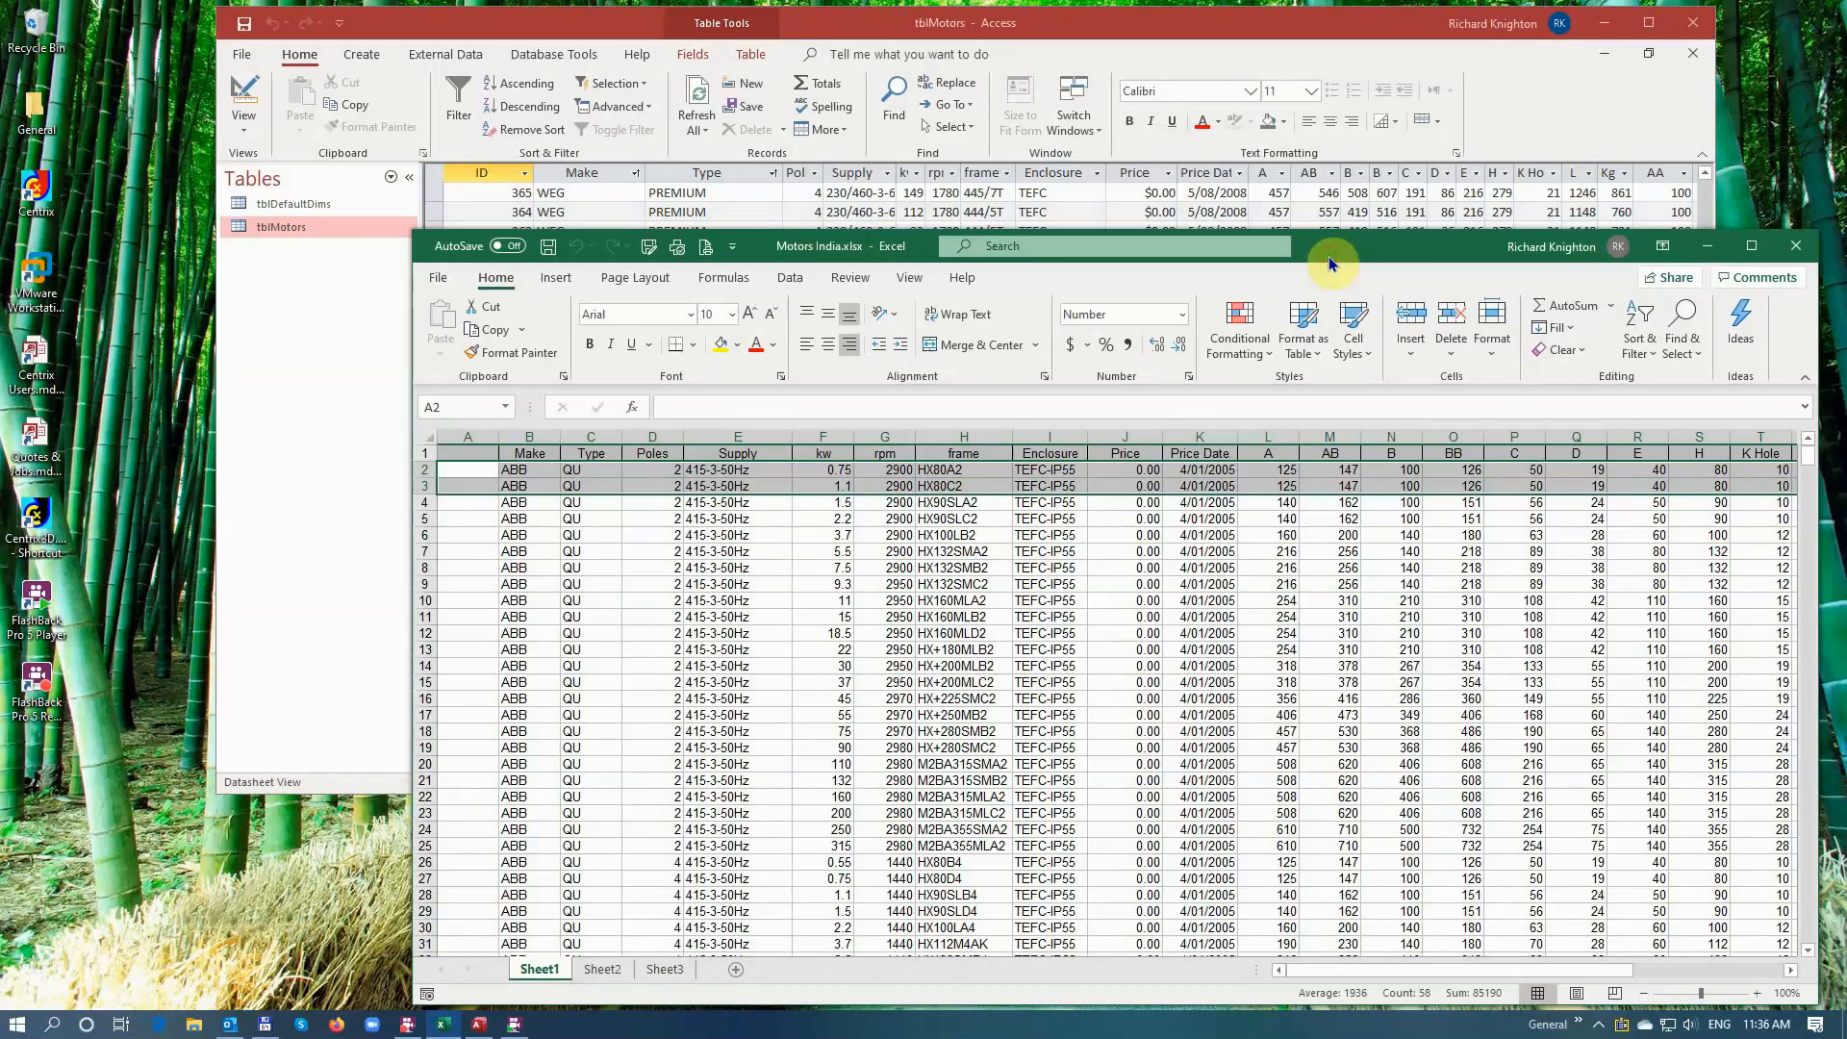
{"action": "key", "text": "ctrl+c"}
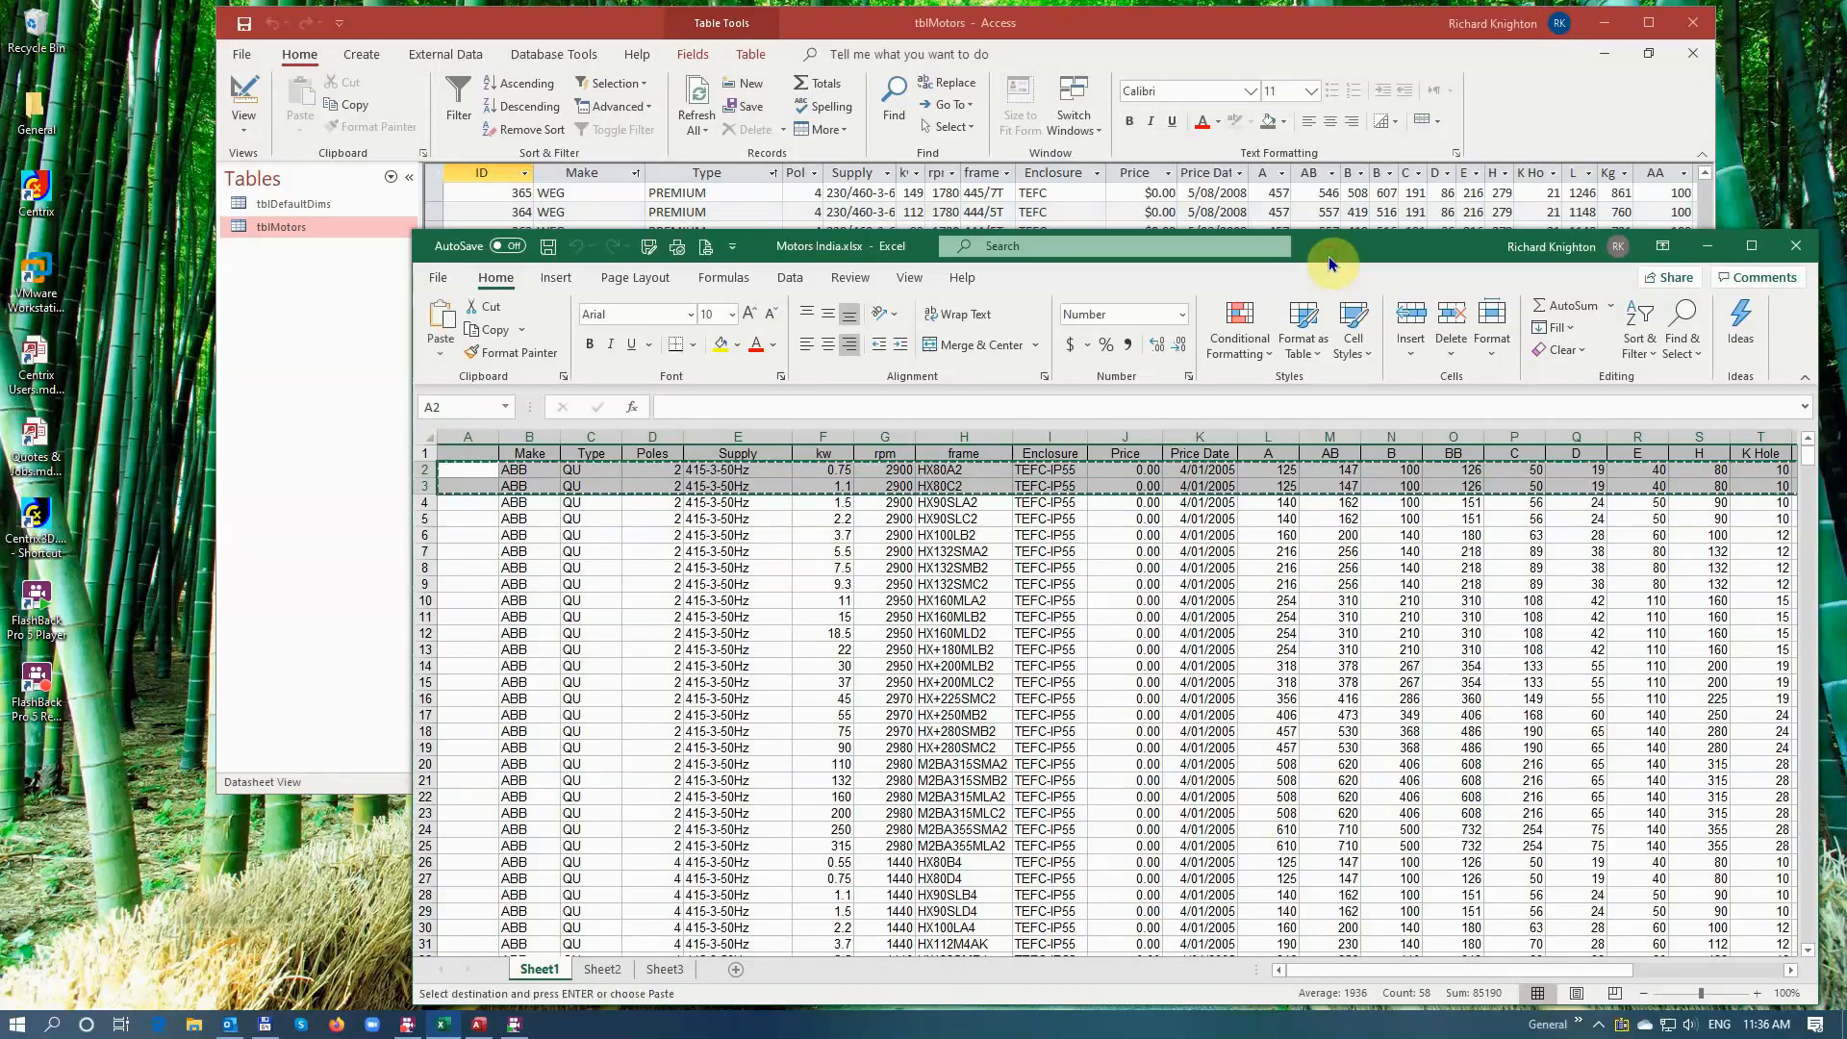
Step: Switch to Access and paste the copied motors as new records at the end of tblMotors, accepting the paste
{"action": "left_click", "coordinate": [1040, 8]}
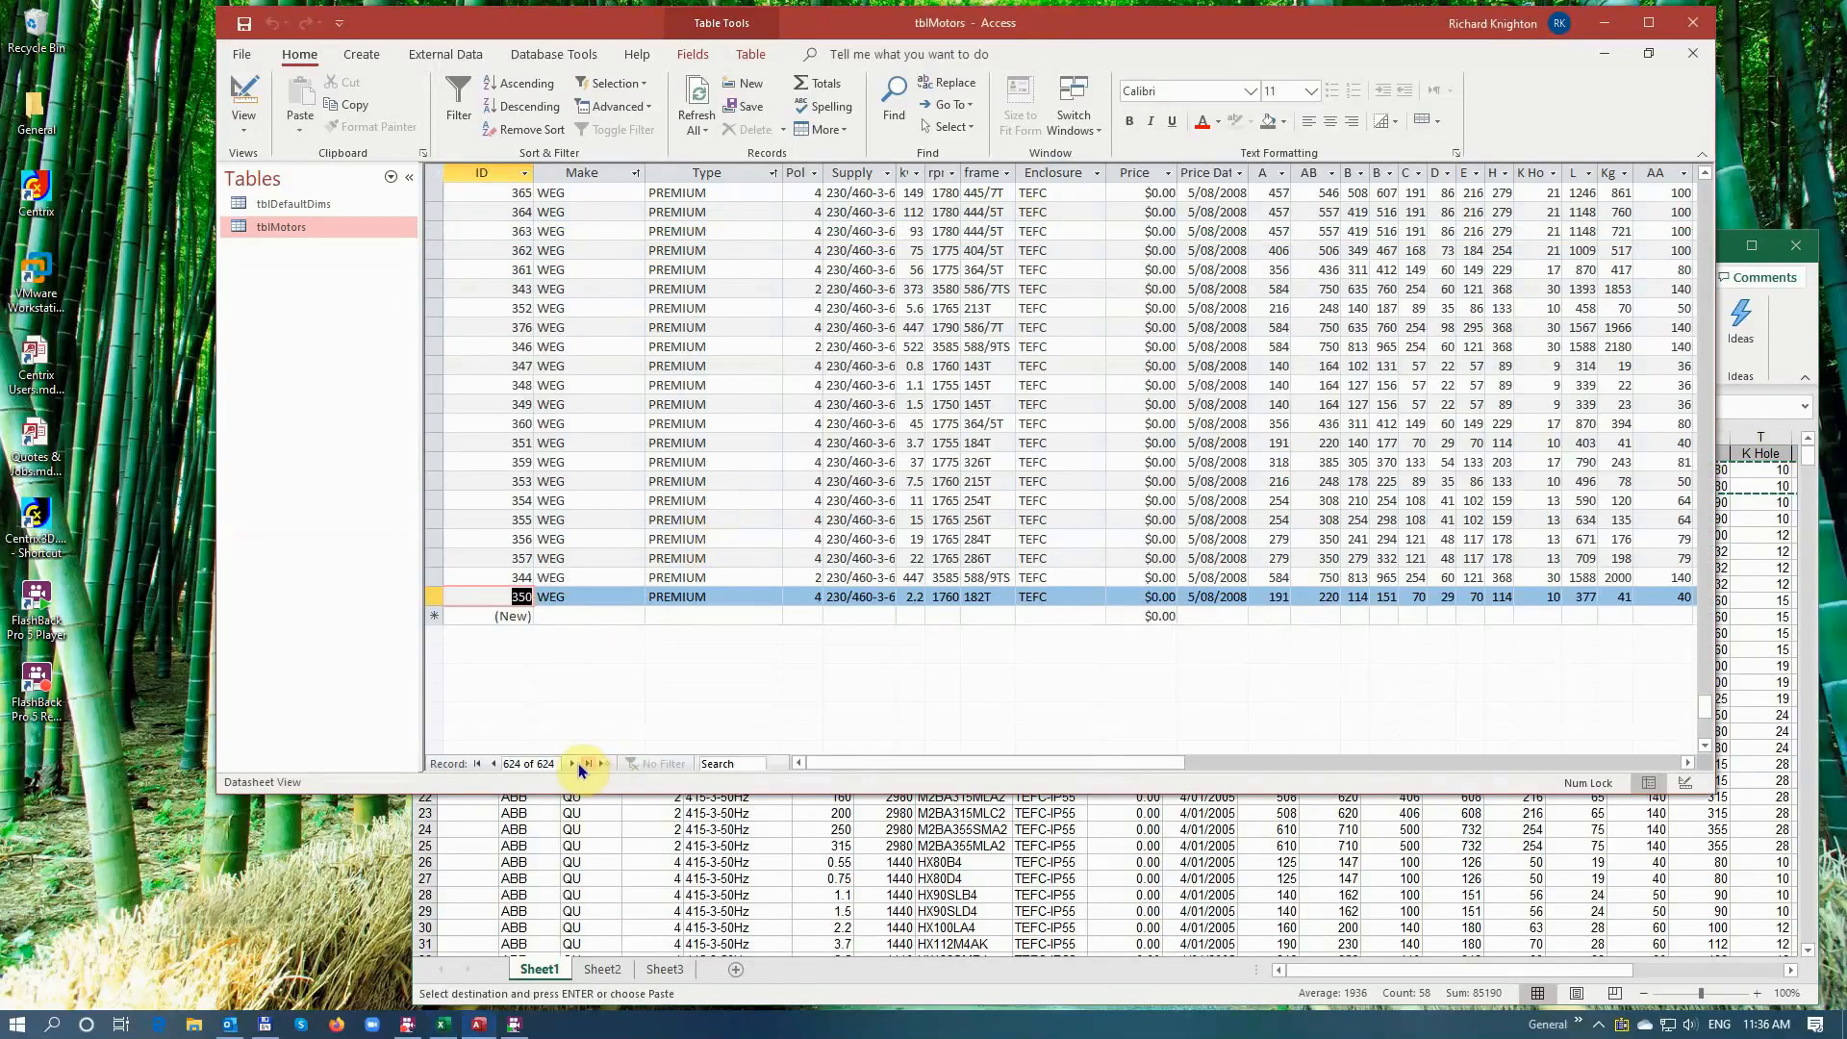
{"action": "left_click", "coordinate": [434, 616]}
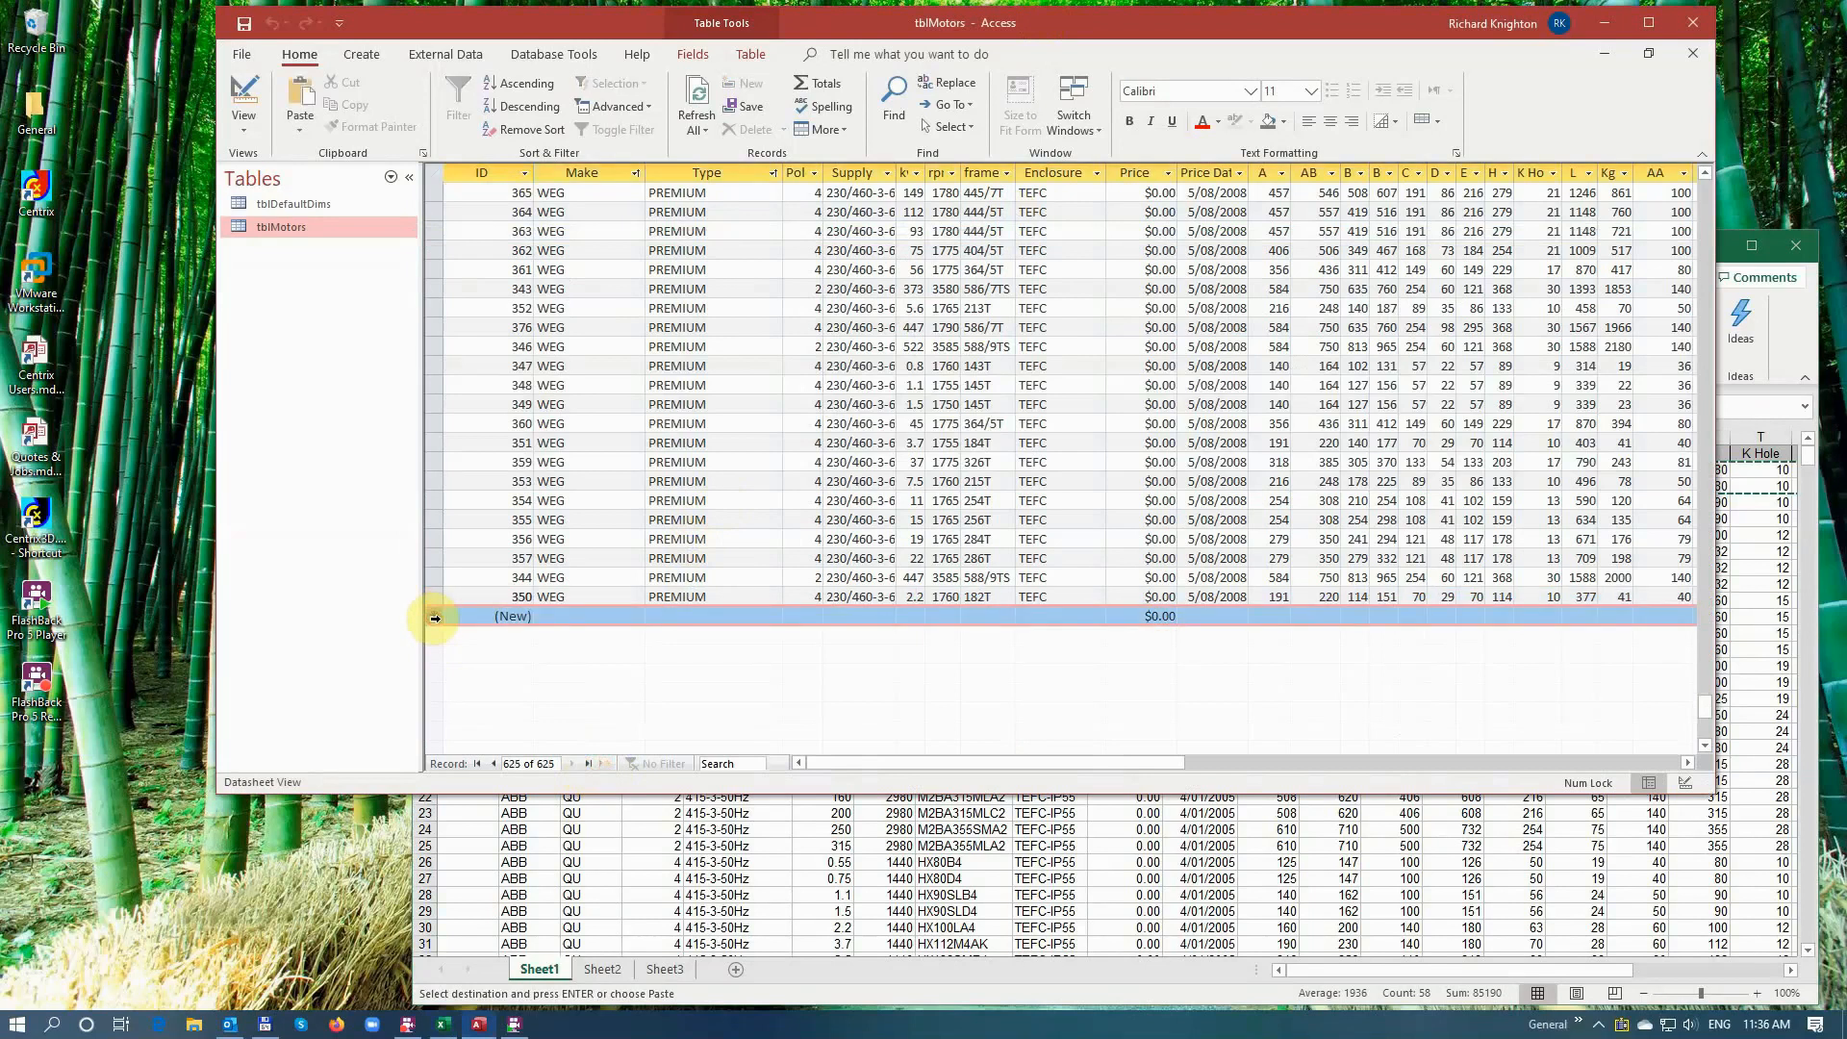
{"action": "key", "text": "ctrl+v"}
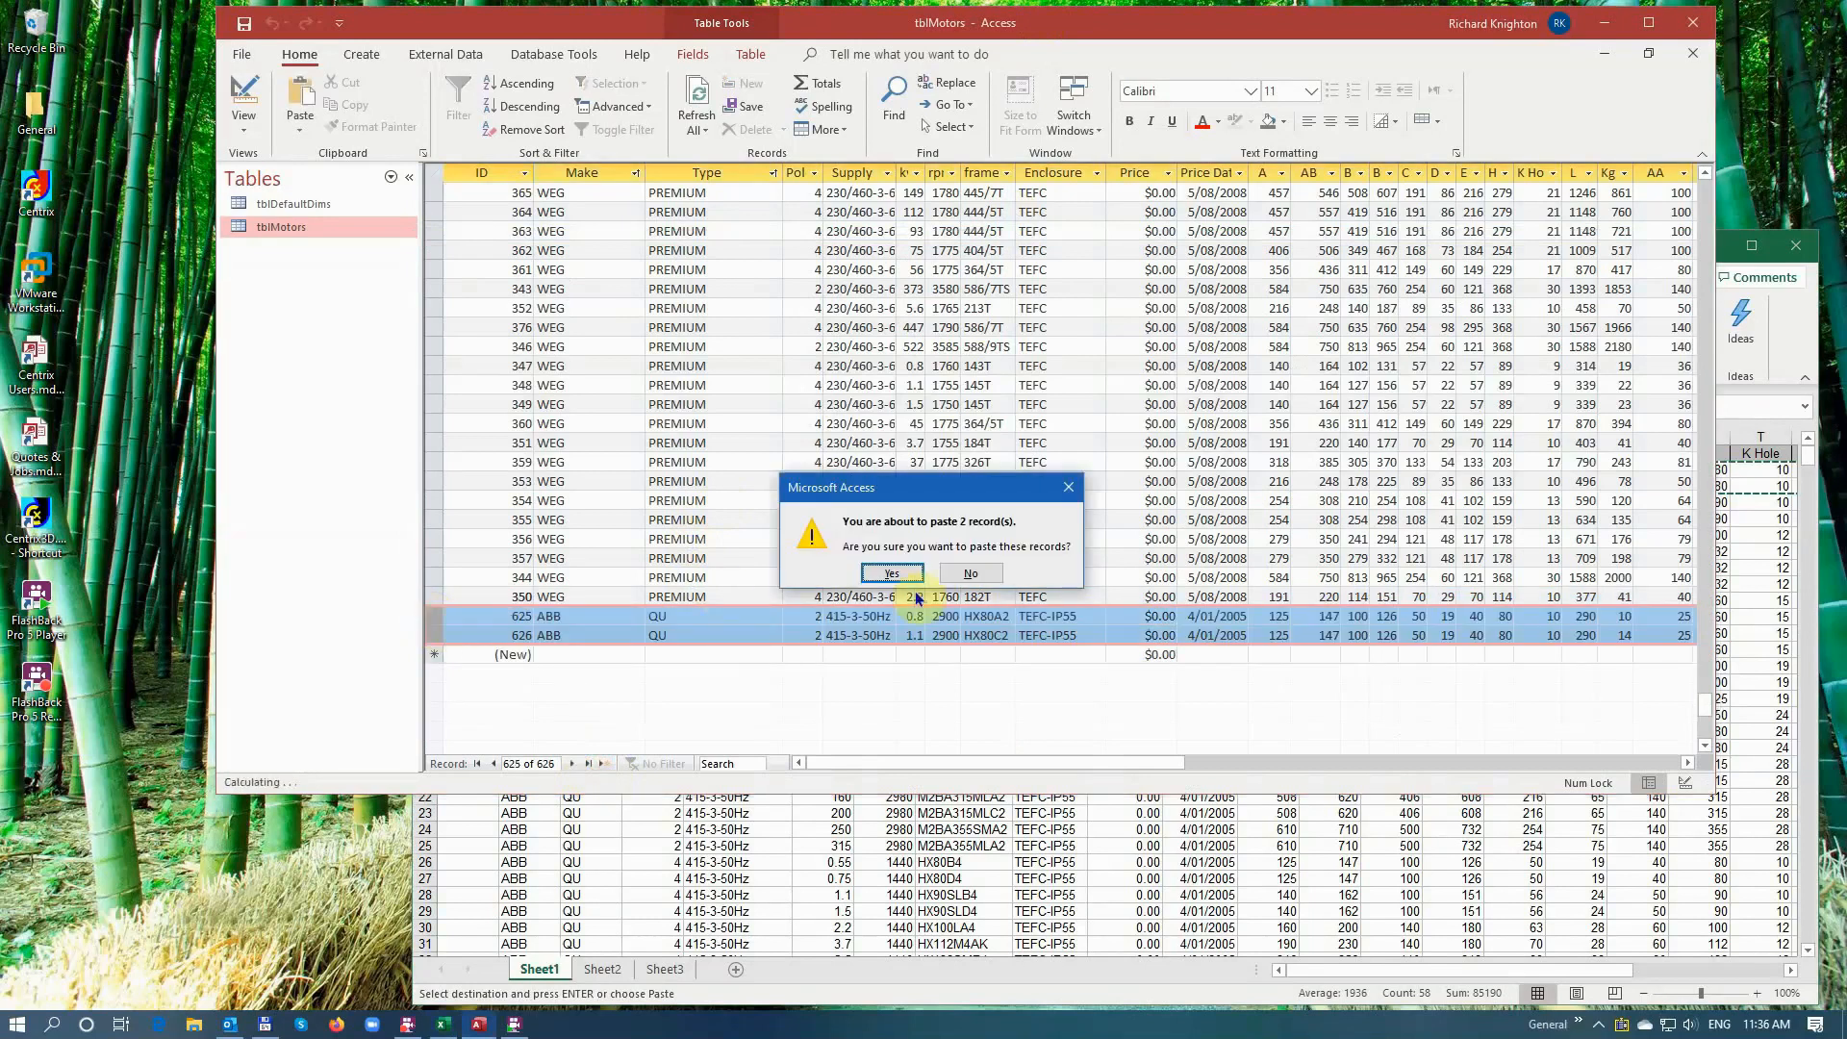
{"action": "left_click", "coordinate": [890, 573]}
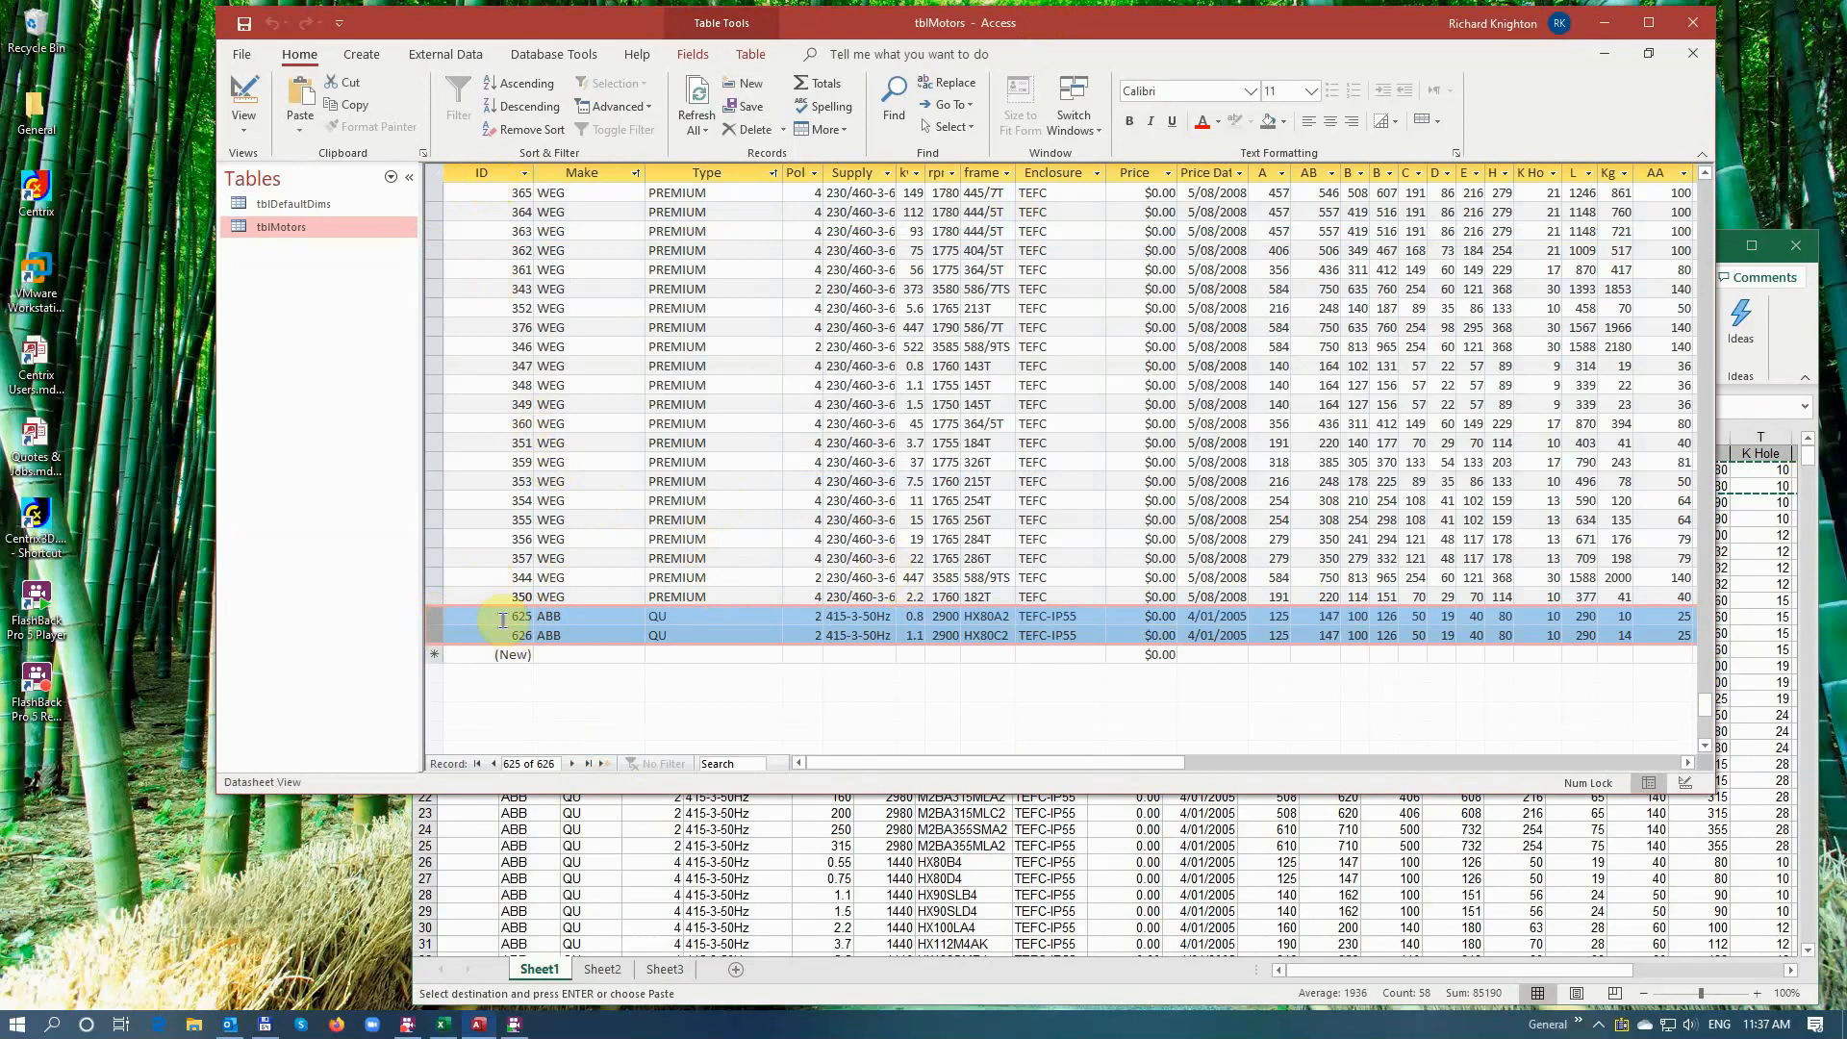
Step: Examine the pasted ABB records at the end of tblMotors and compare them with the source rows in Excel
{"action": "scroll", "coordinate": [1703, 703], "scroll_direction": "up", "scroll_amount": 3}
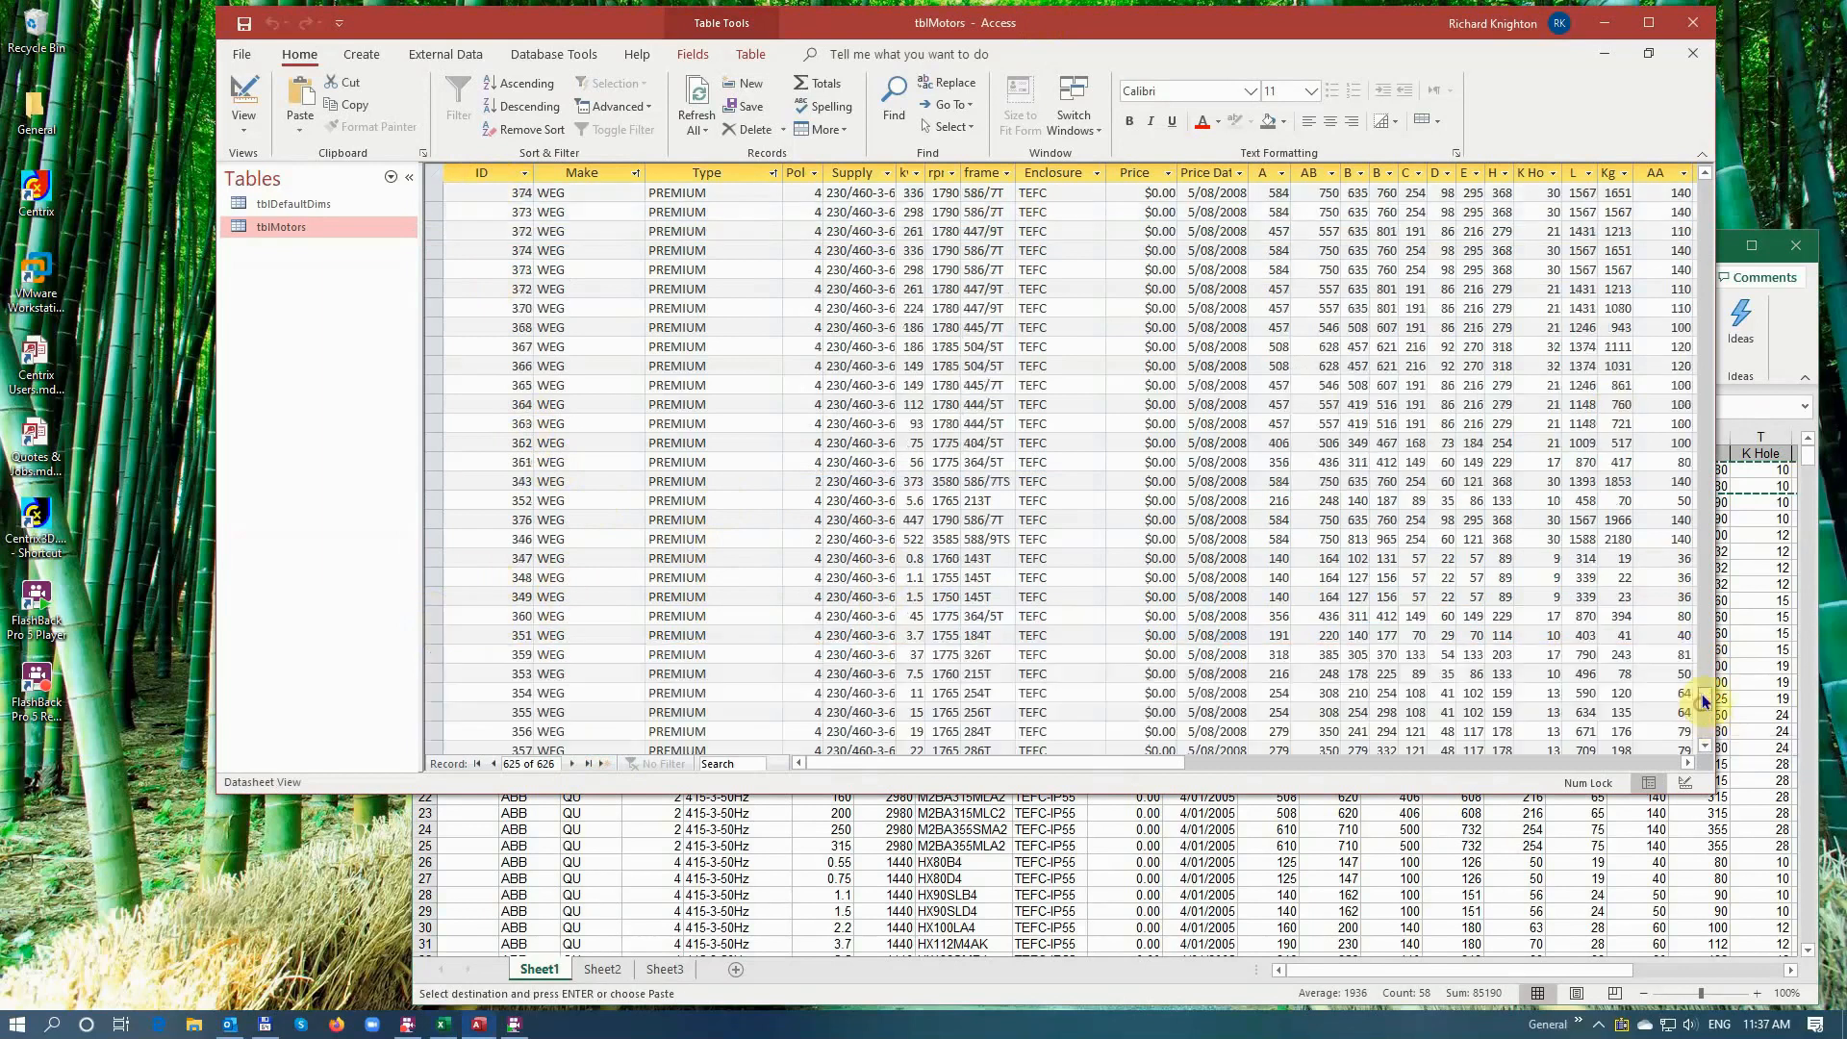
{"action": "mouse_move", "coordinate": [1702, 703]}
{"action": "left_mouse_down"}
{"action": "mouse_move", "coordinate": [1711, 606]}
{"action": "mouse_move", "coordinate": [1707, 722]}
{"action": "left_mouse_up"}
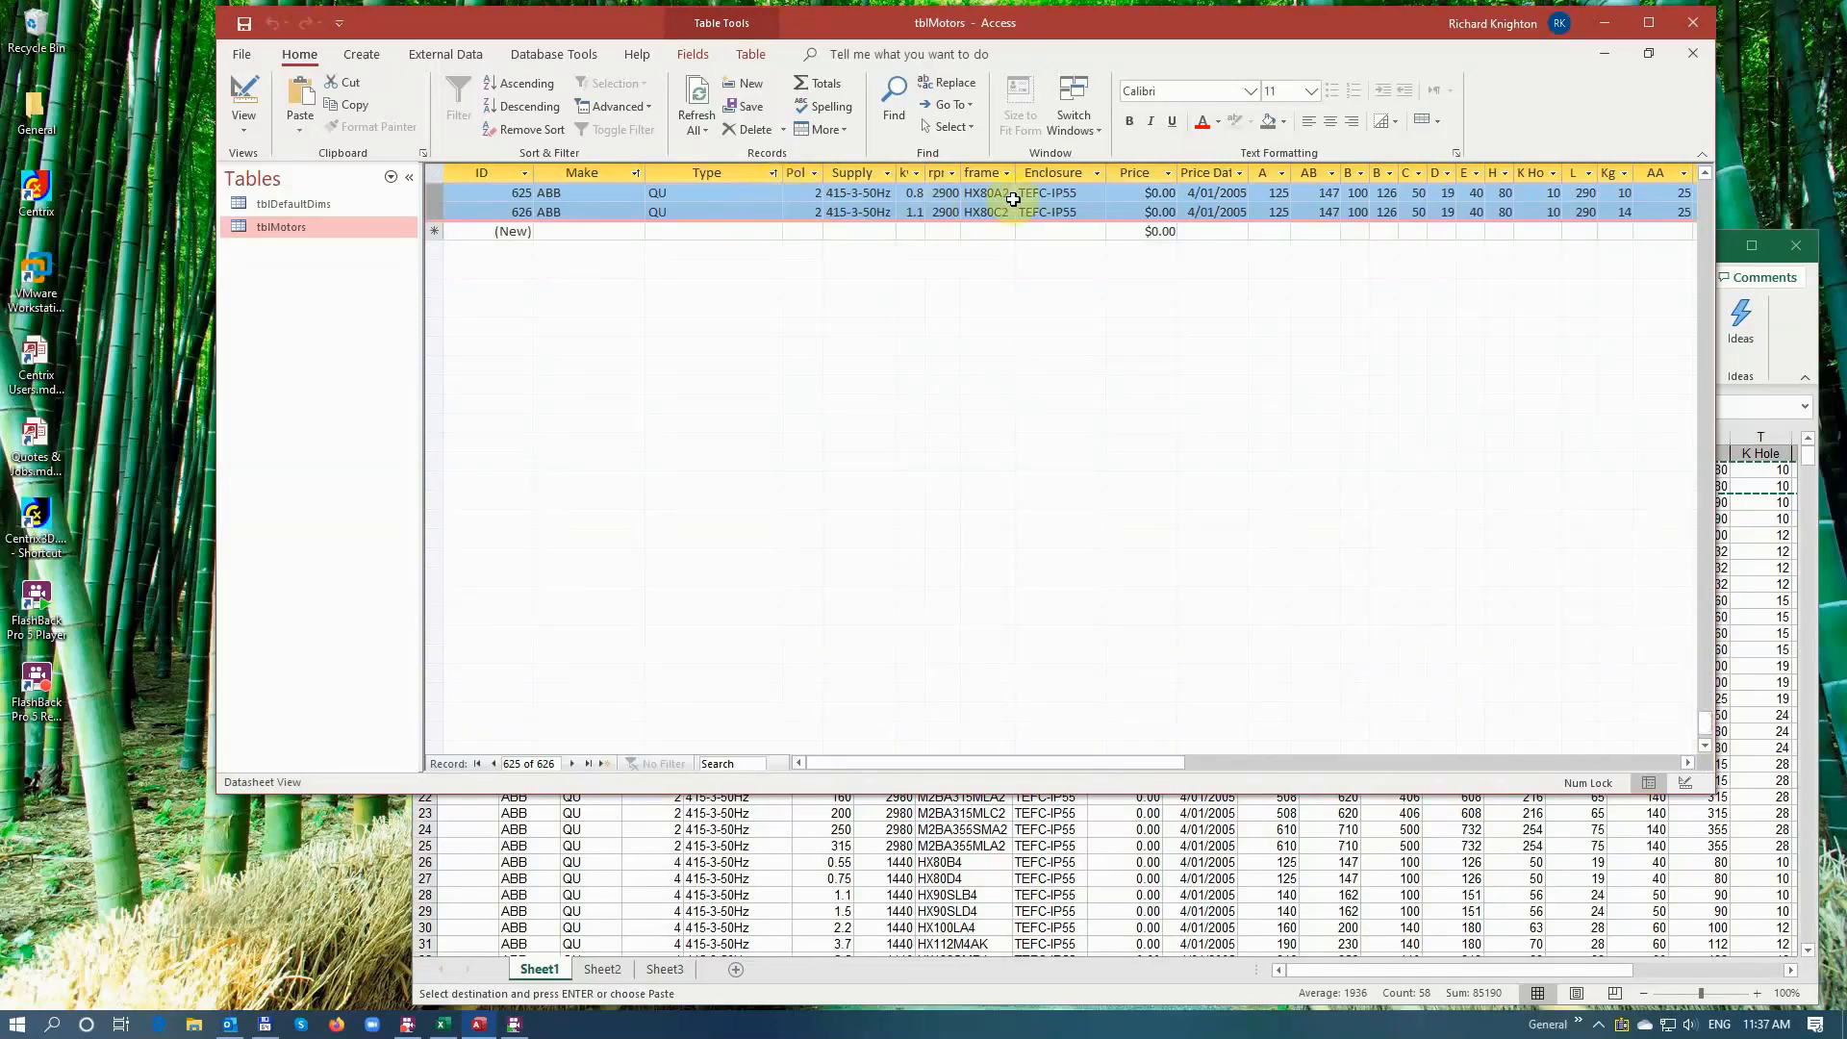
{"action": "left_click", "coordinate": [1703, 722]}
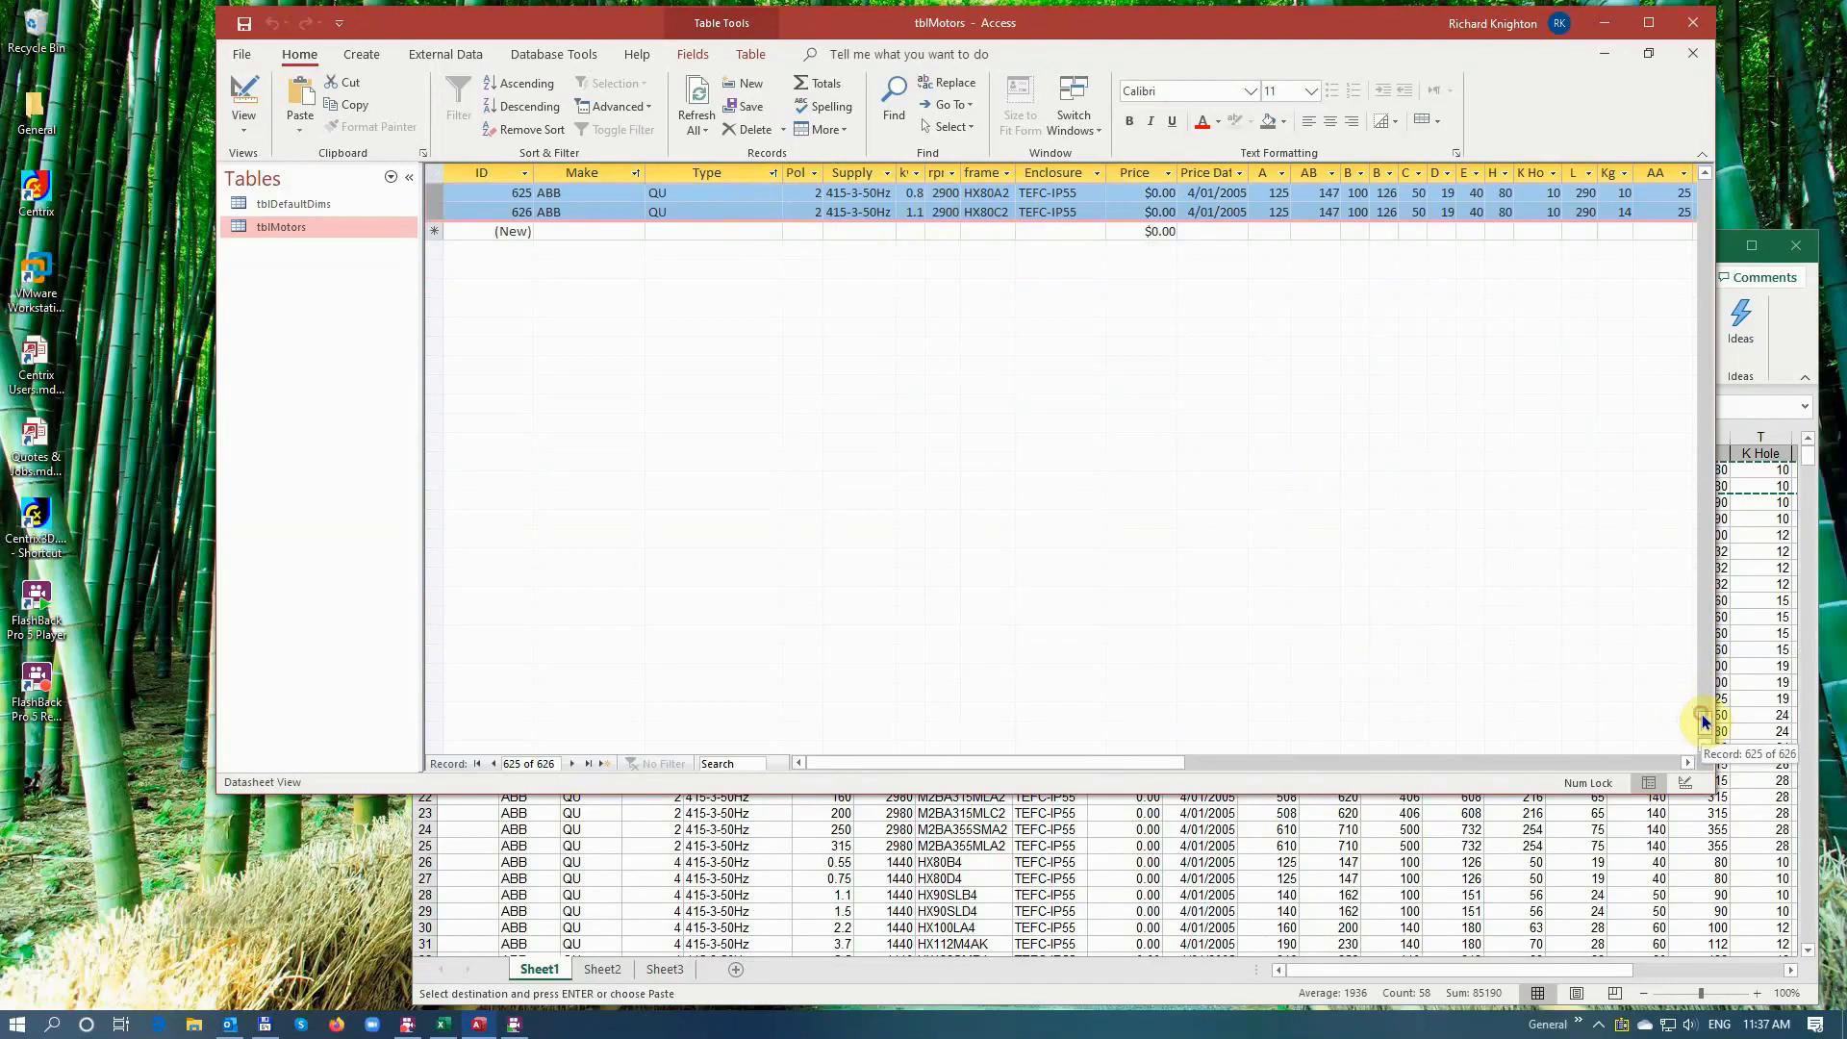
{"action": "left_click_drag", "start_coordinate": [1703, 721], "coordinate": [1699, 708]}
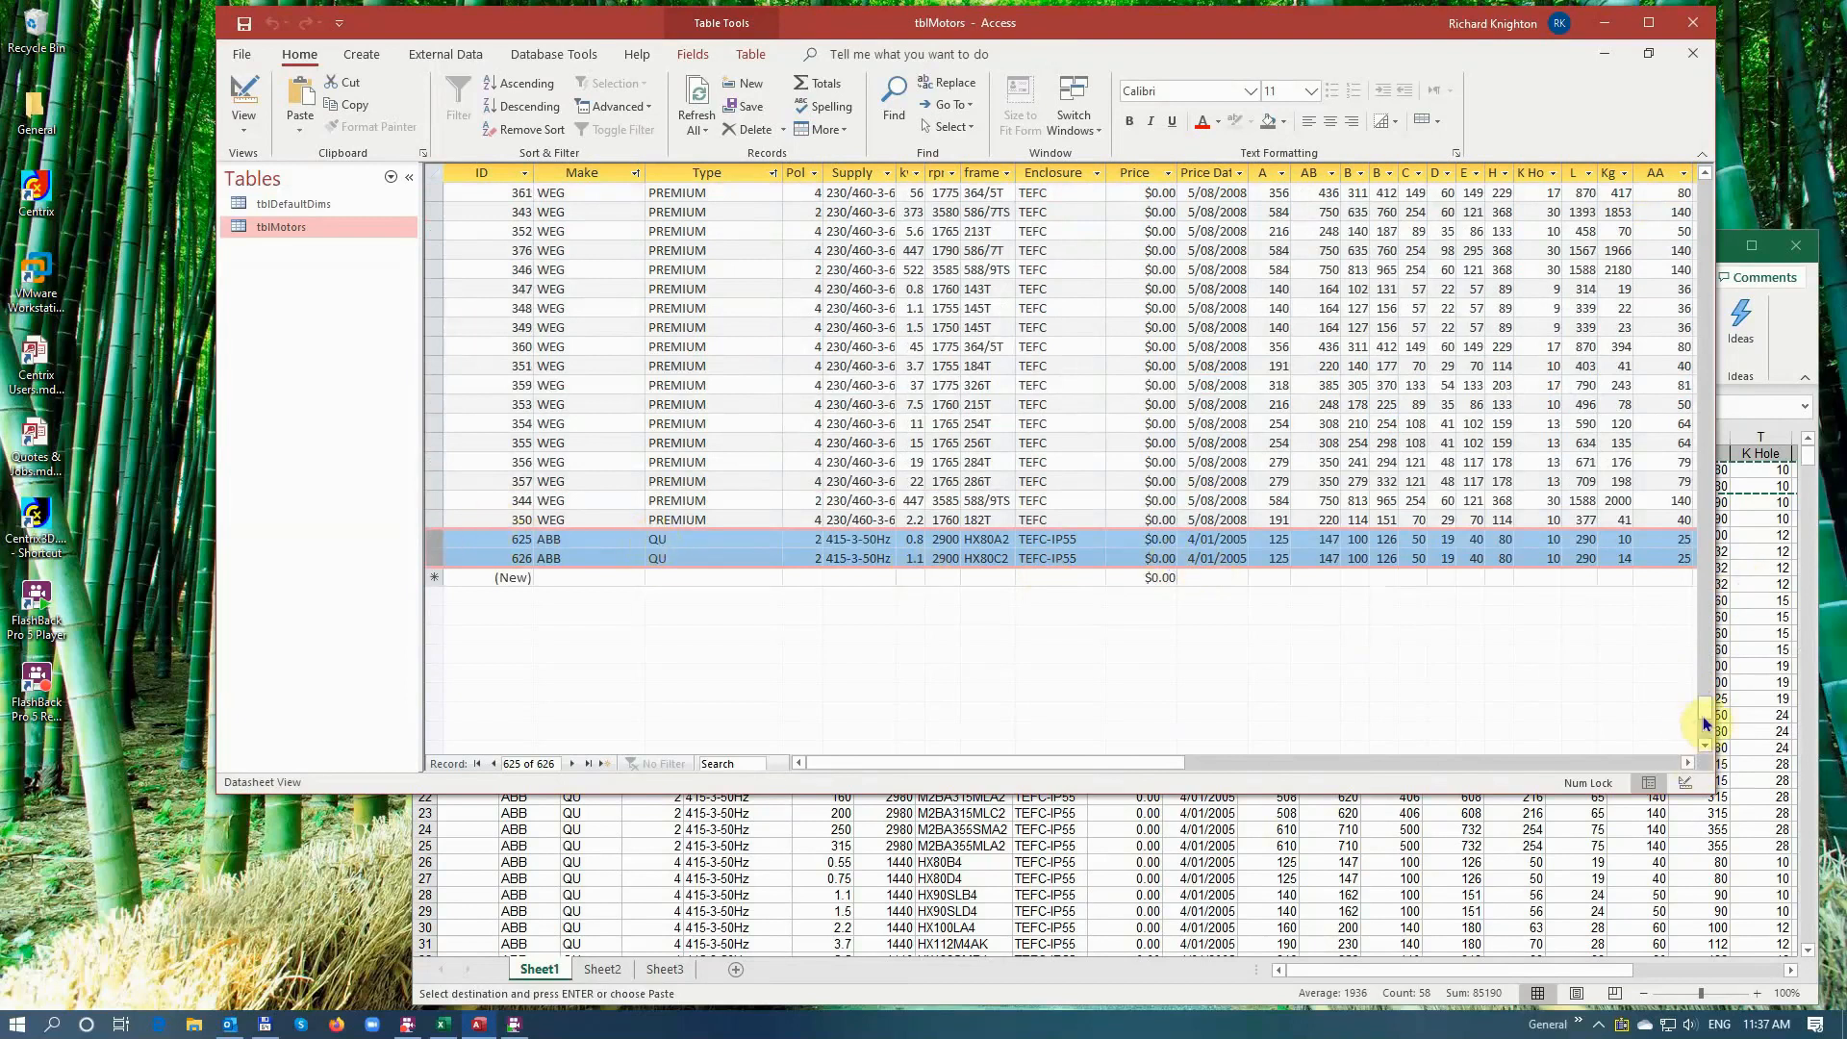
{"action": "mouse_move", "coordinate": [1703, 711]}
{"action": "left_mouse_down"}
{"action": "mouse_move", "coordinate": [1703, 183]}
{"action": "mouse_move", "coordinate": [1704, 429]}
{"action": "mouse_move", "coordinate": [1706, 338]}
{"action": "mouse_move", "coordinate": [1661, 638]}
{"action": "mouse_move", "coordinate": [1678, 767]}
{"action": "mouse_move", "coordinate": [1686, 734]}
{"action": "left_mouse_up"}
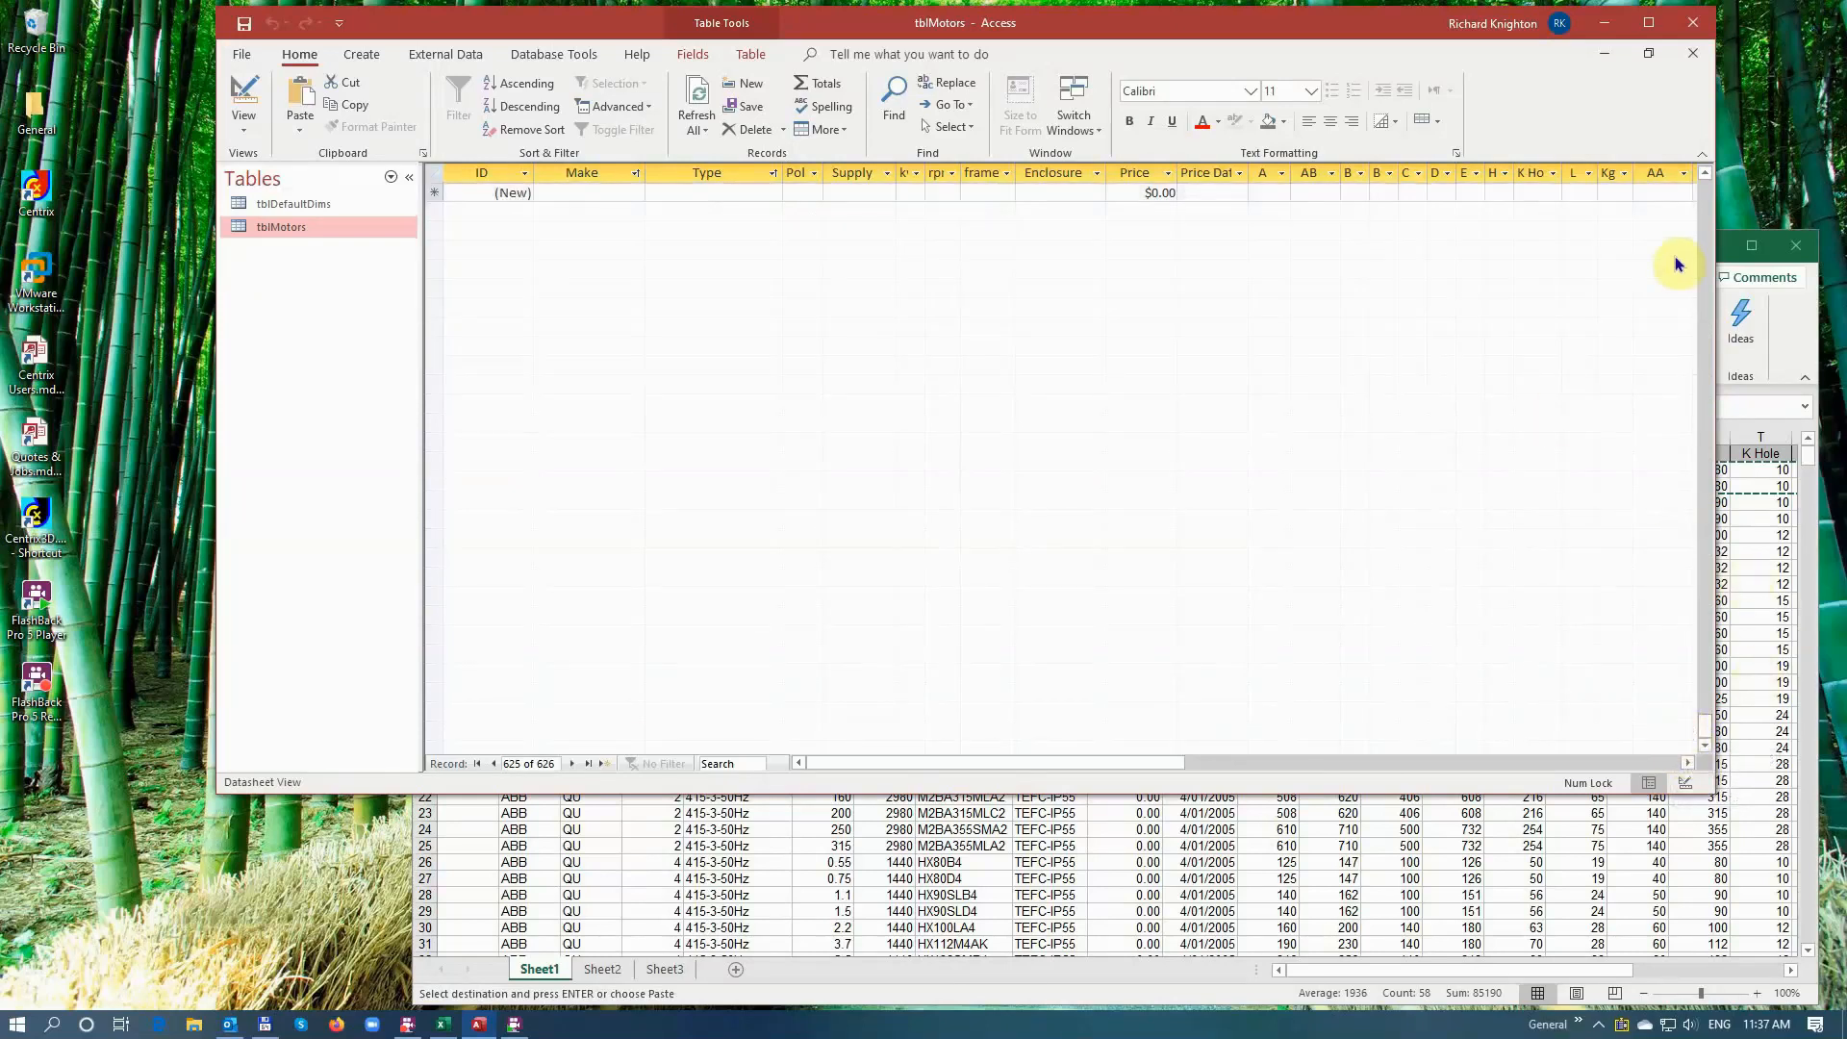
{"action": "left_click", "coordinate": [1709, 175]}
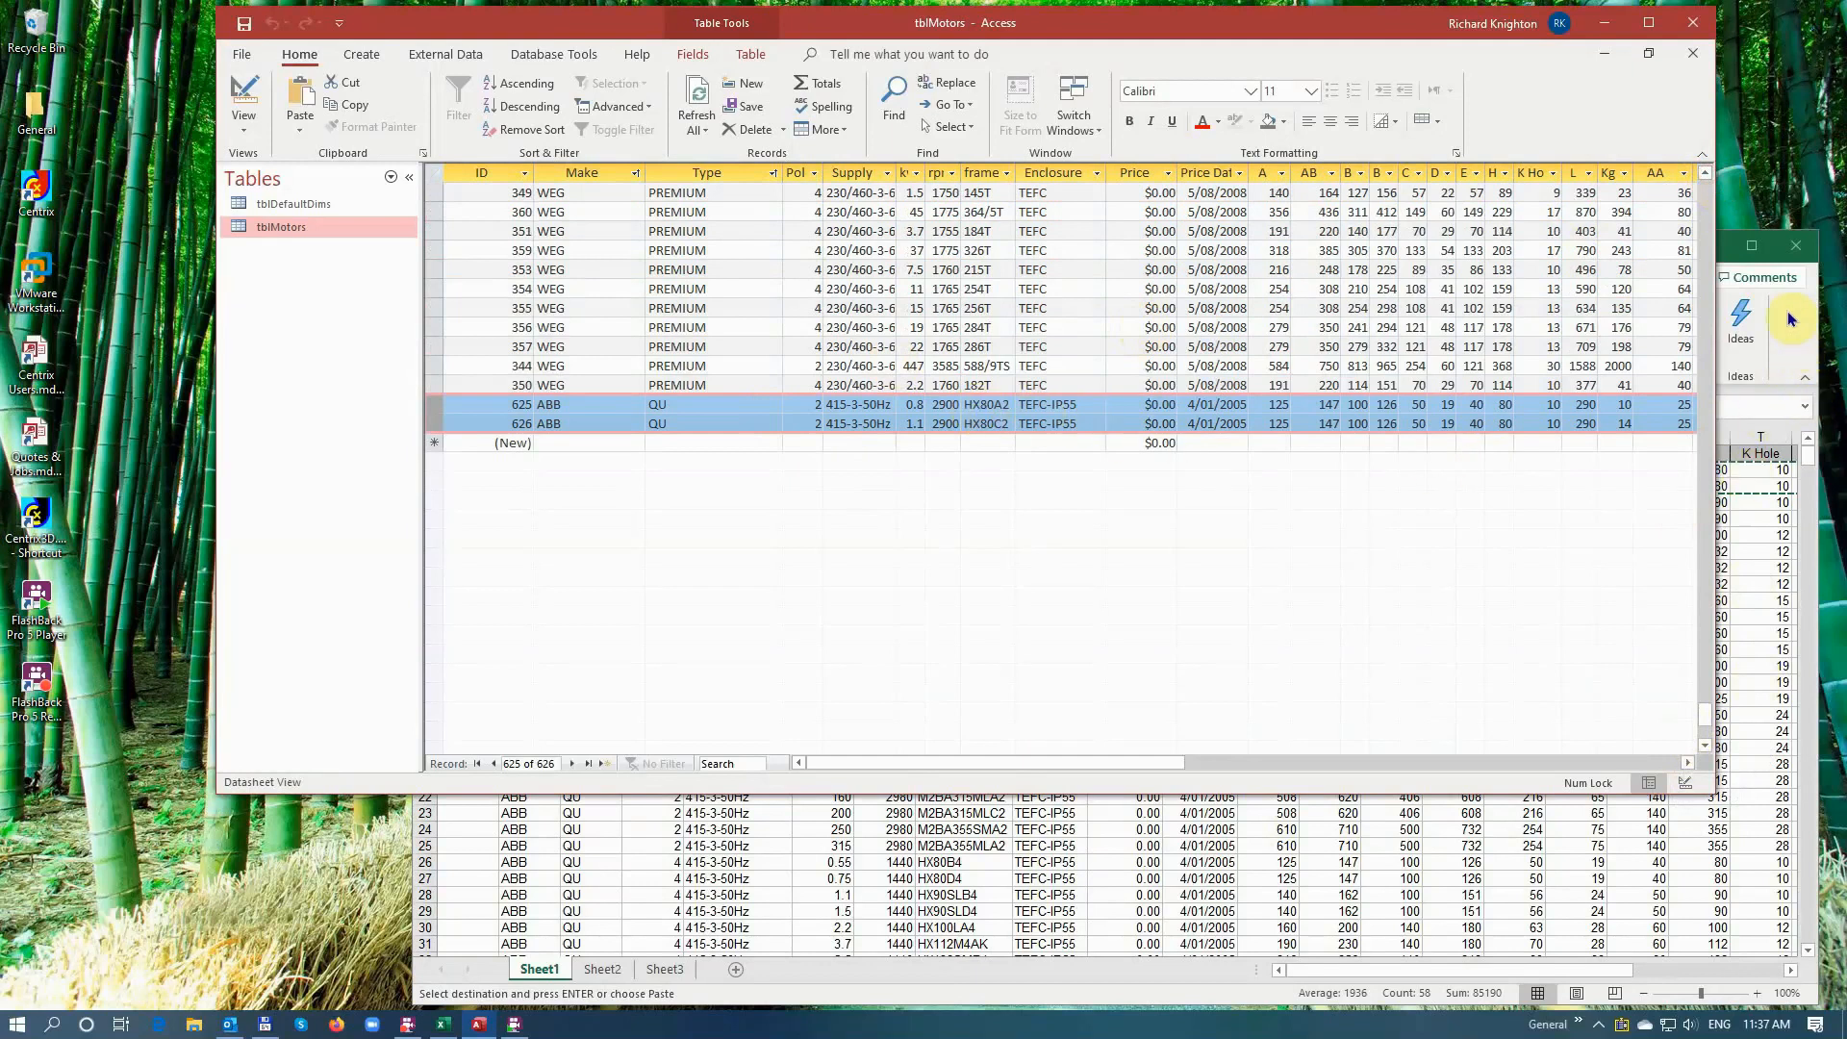
{"action": "left_click", "coordinate": [1815, 327]}
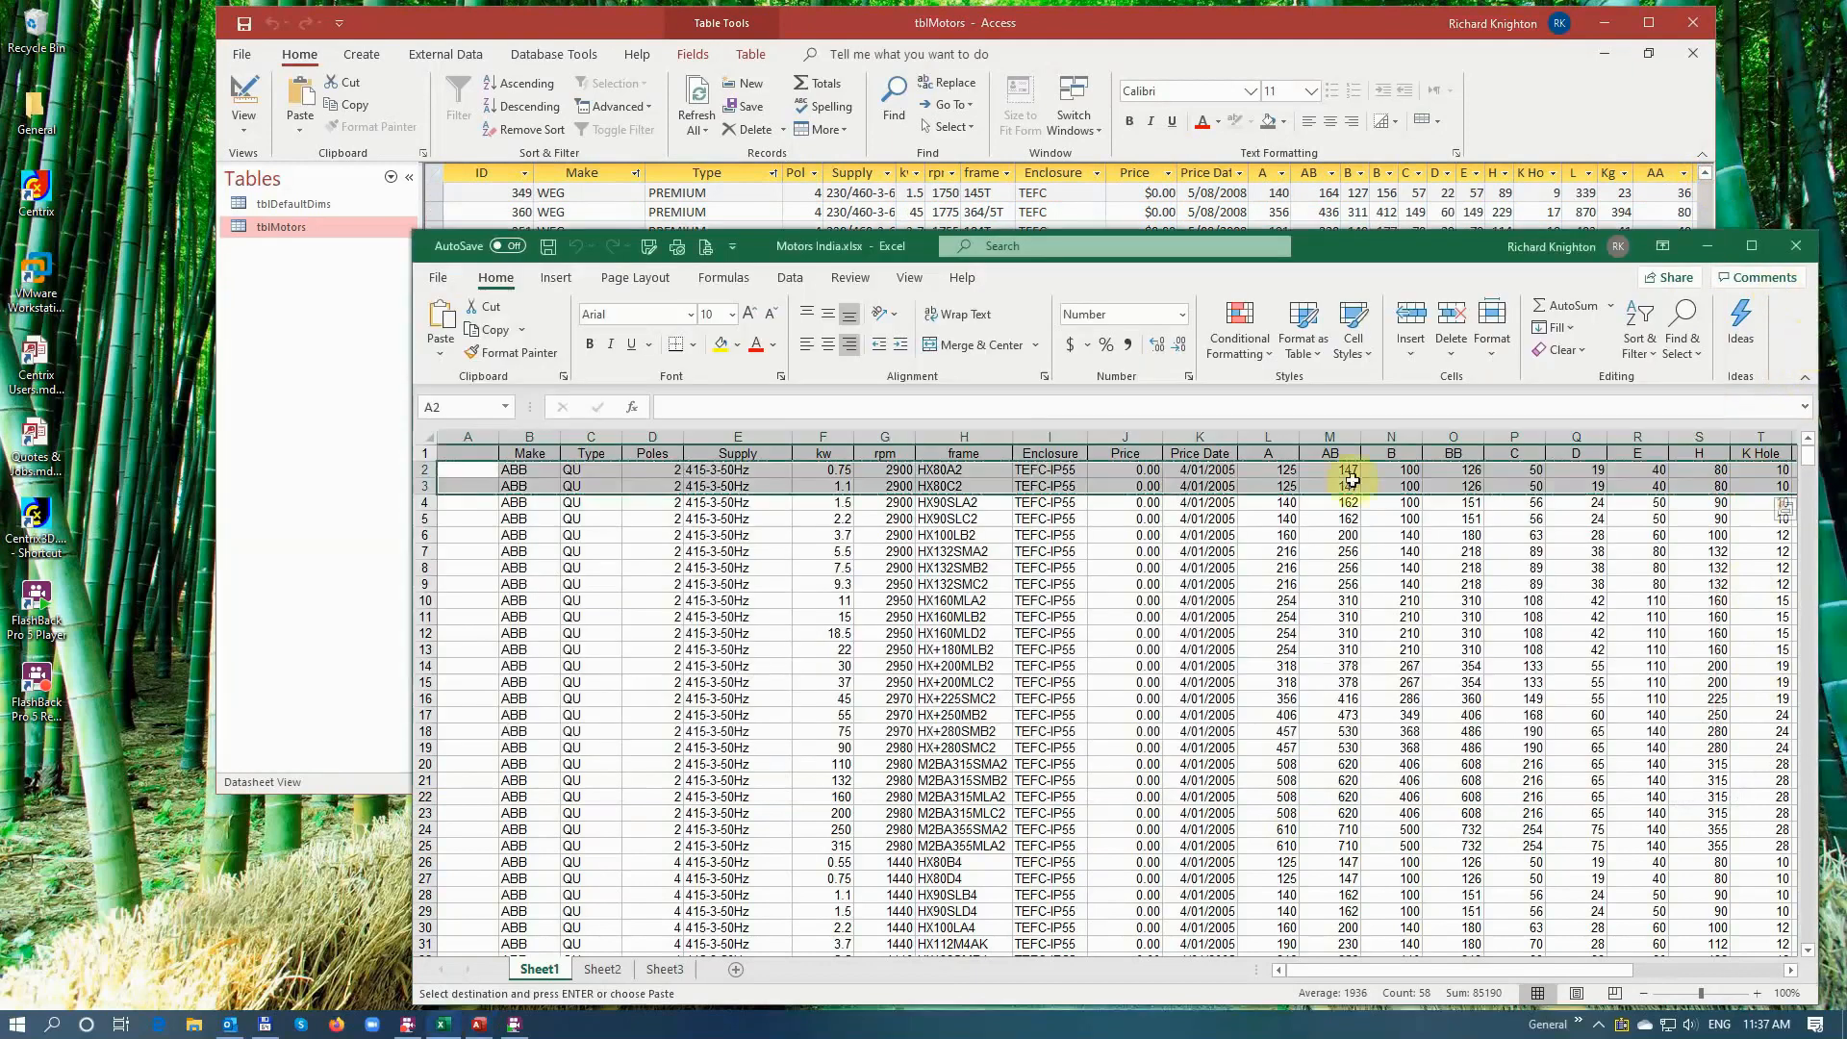
Step: Switch to Access and delete all records from tblMotors, confirming the permanent deletion
{"action": "left_click", "coordinate": [1221, 25]}
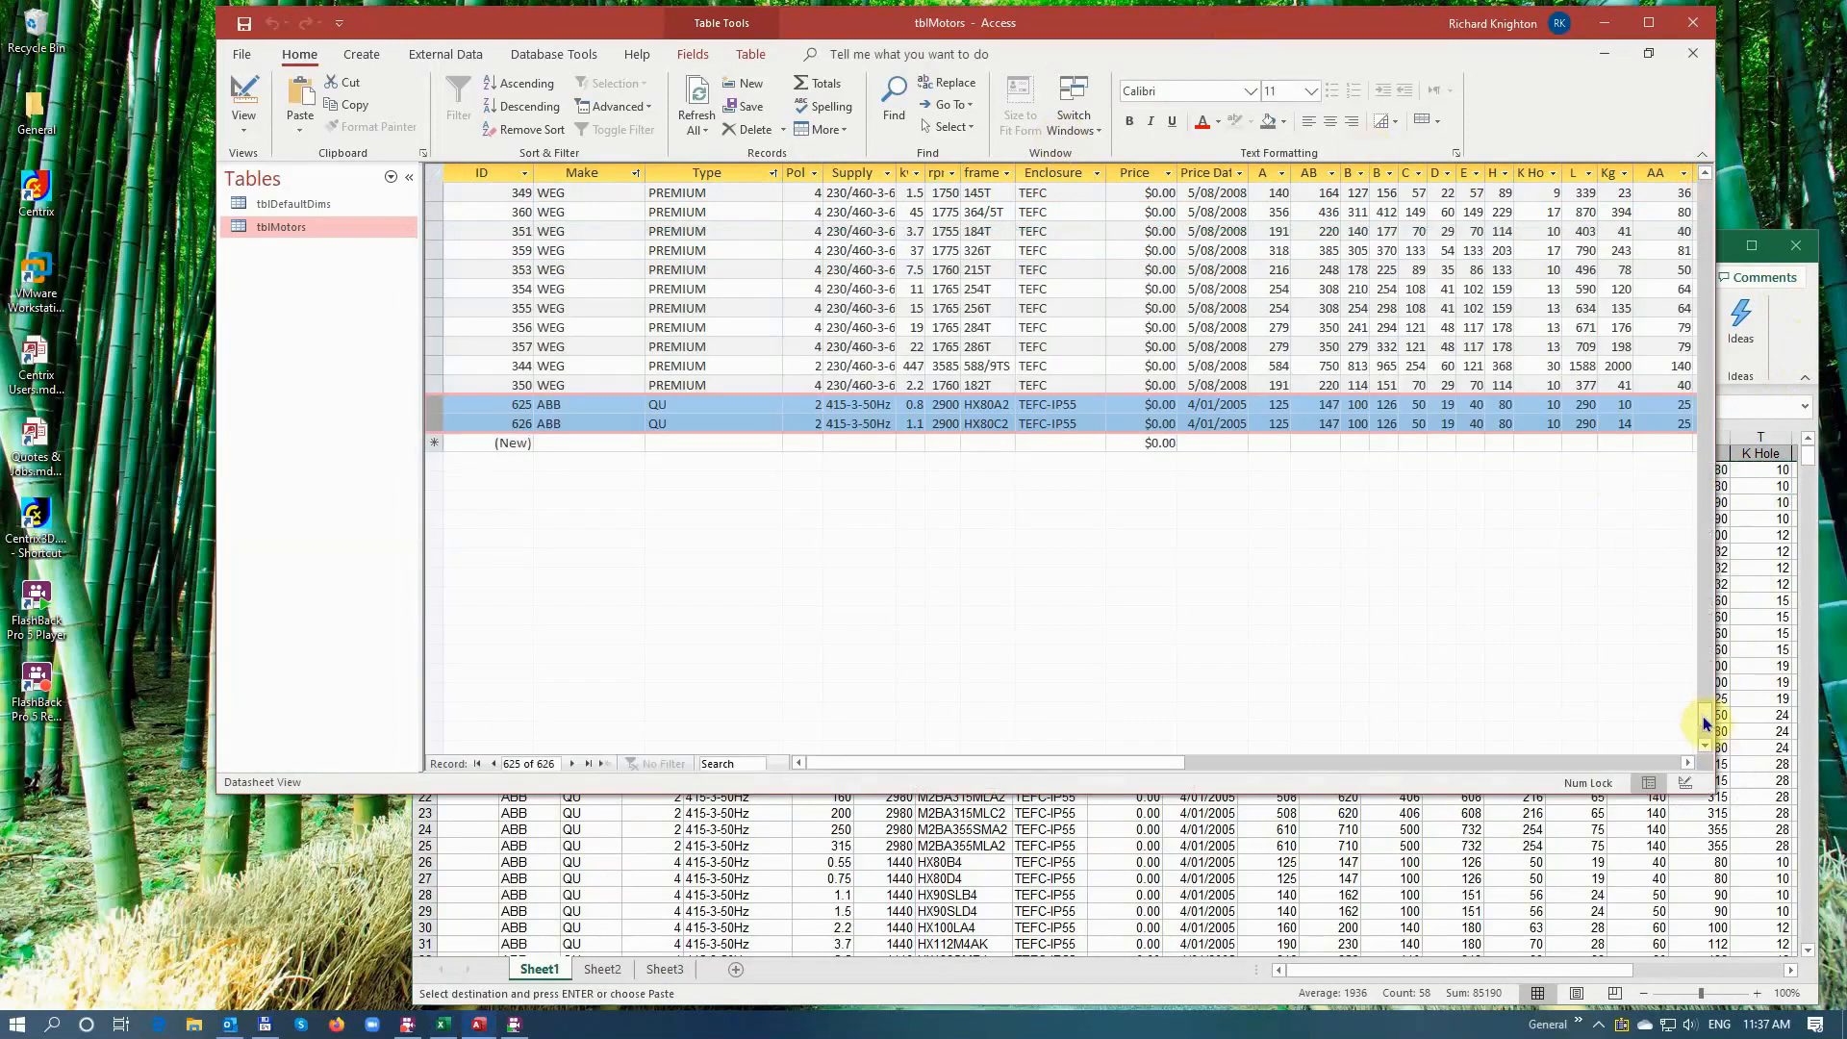
{"action": "left_click_drag", "start_coordinate": [1704, 719], "coordinate": [1729, 189]}
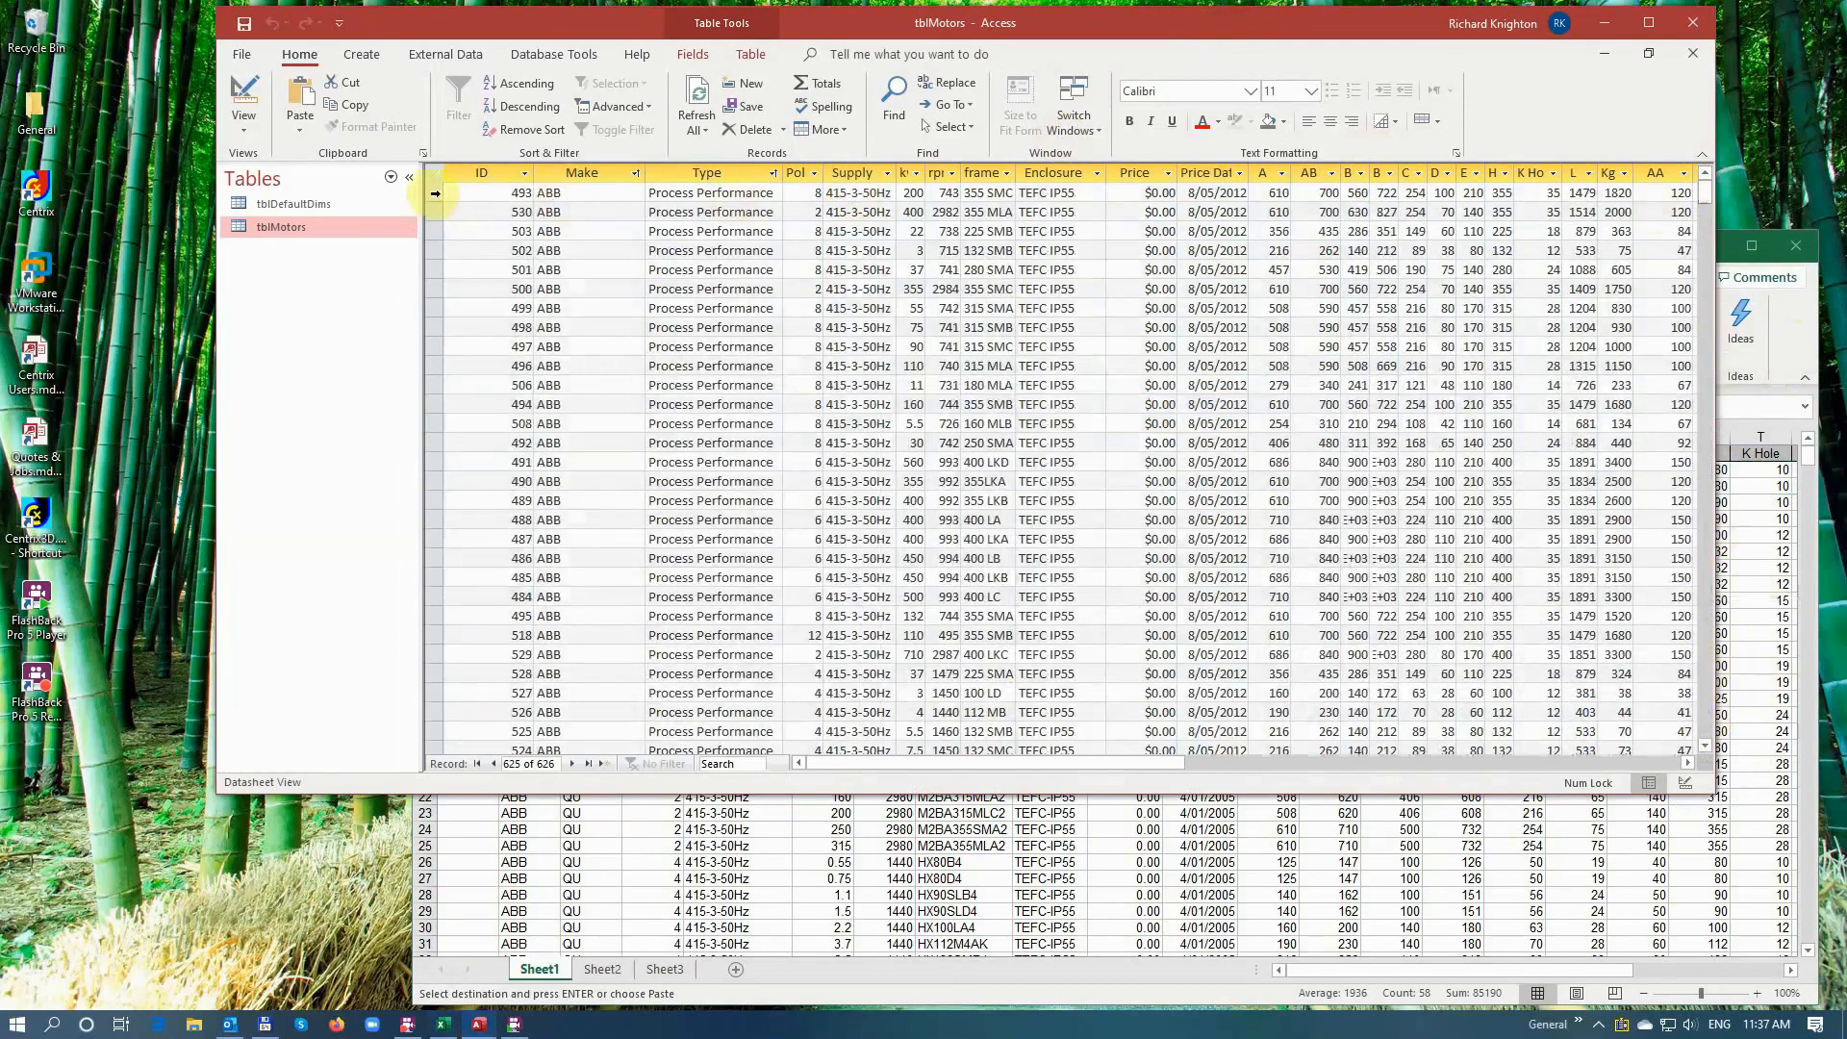
{"action": "left_click", "coordinate": [435, 193]}
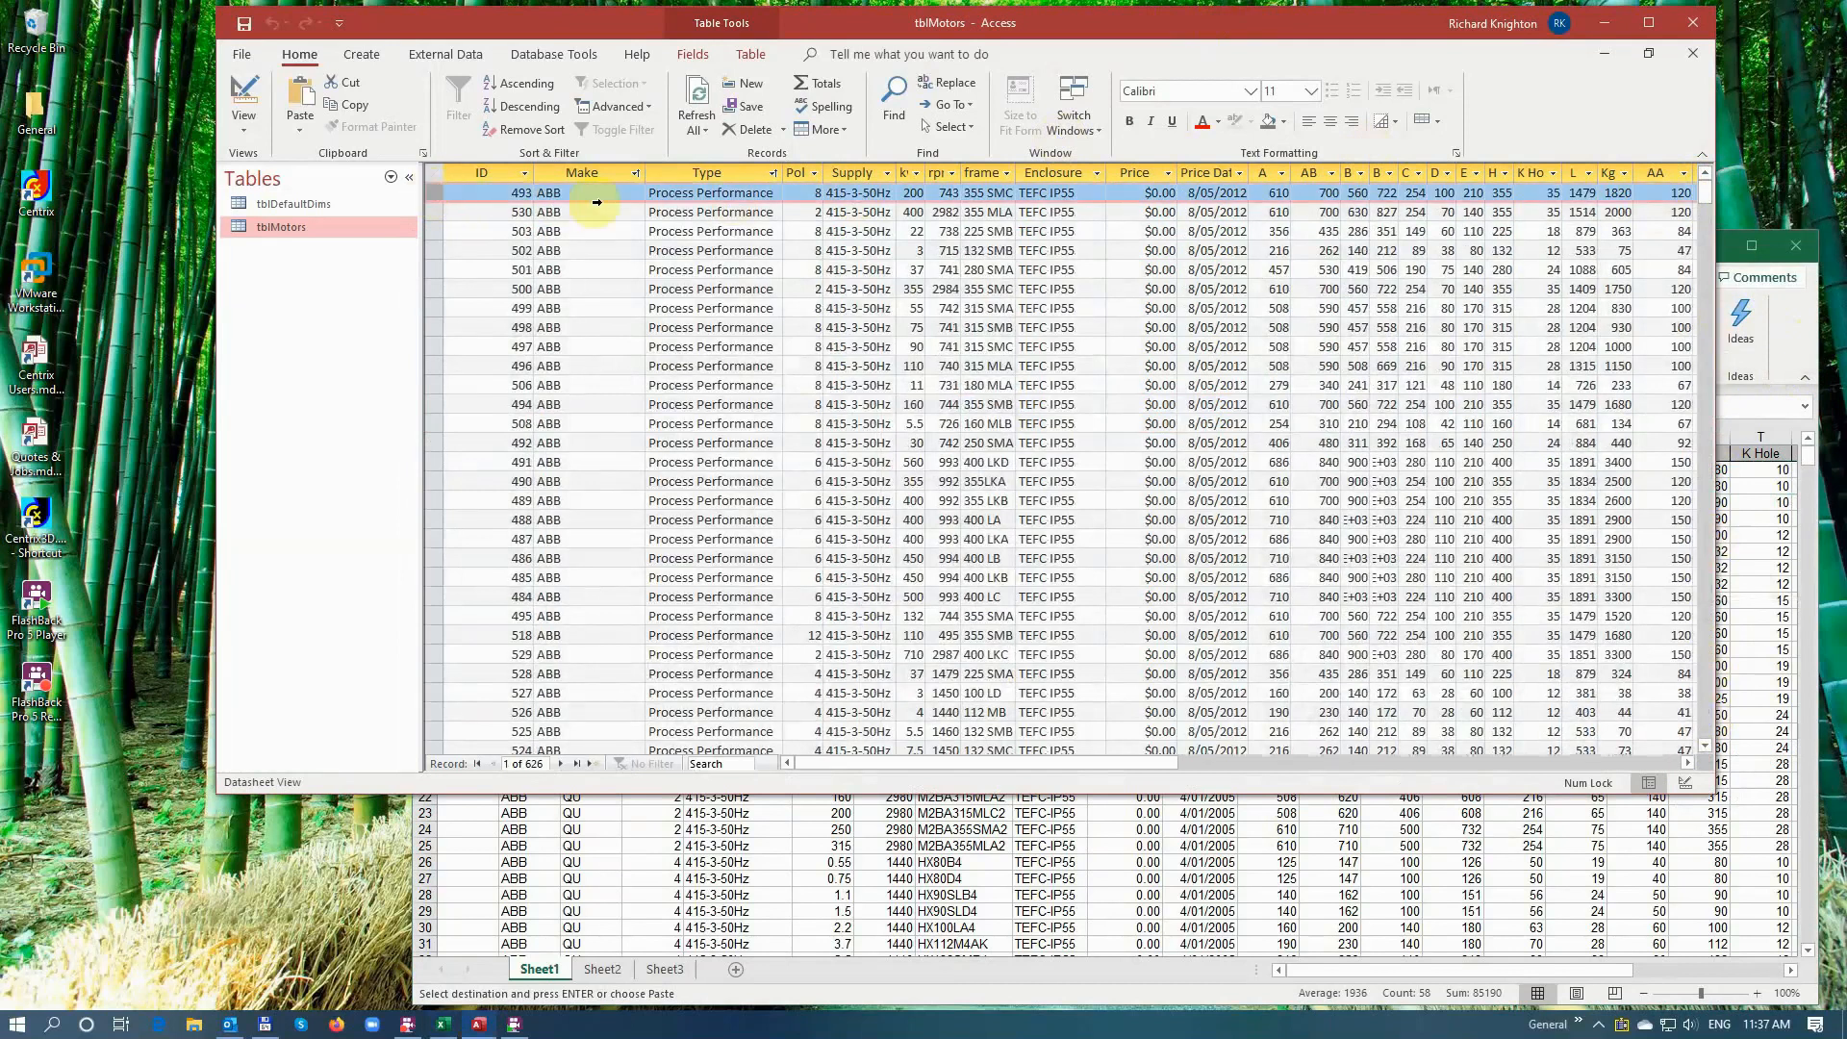
{"action": "left_click", "coordinate": [948, 126]}
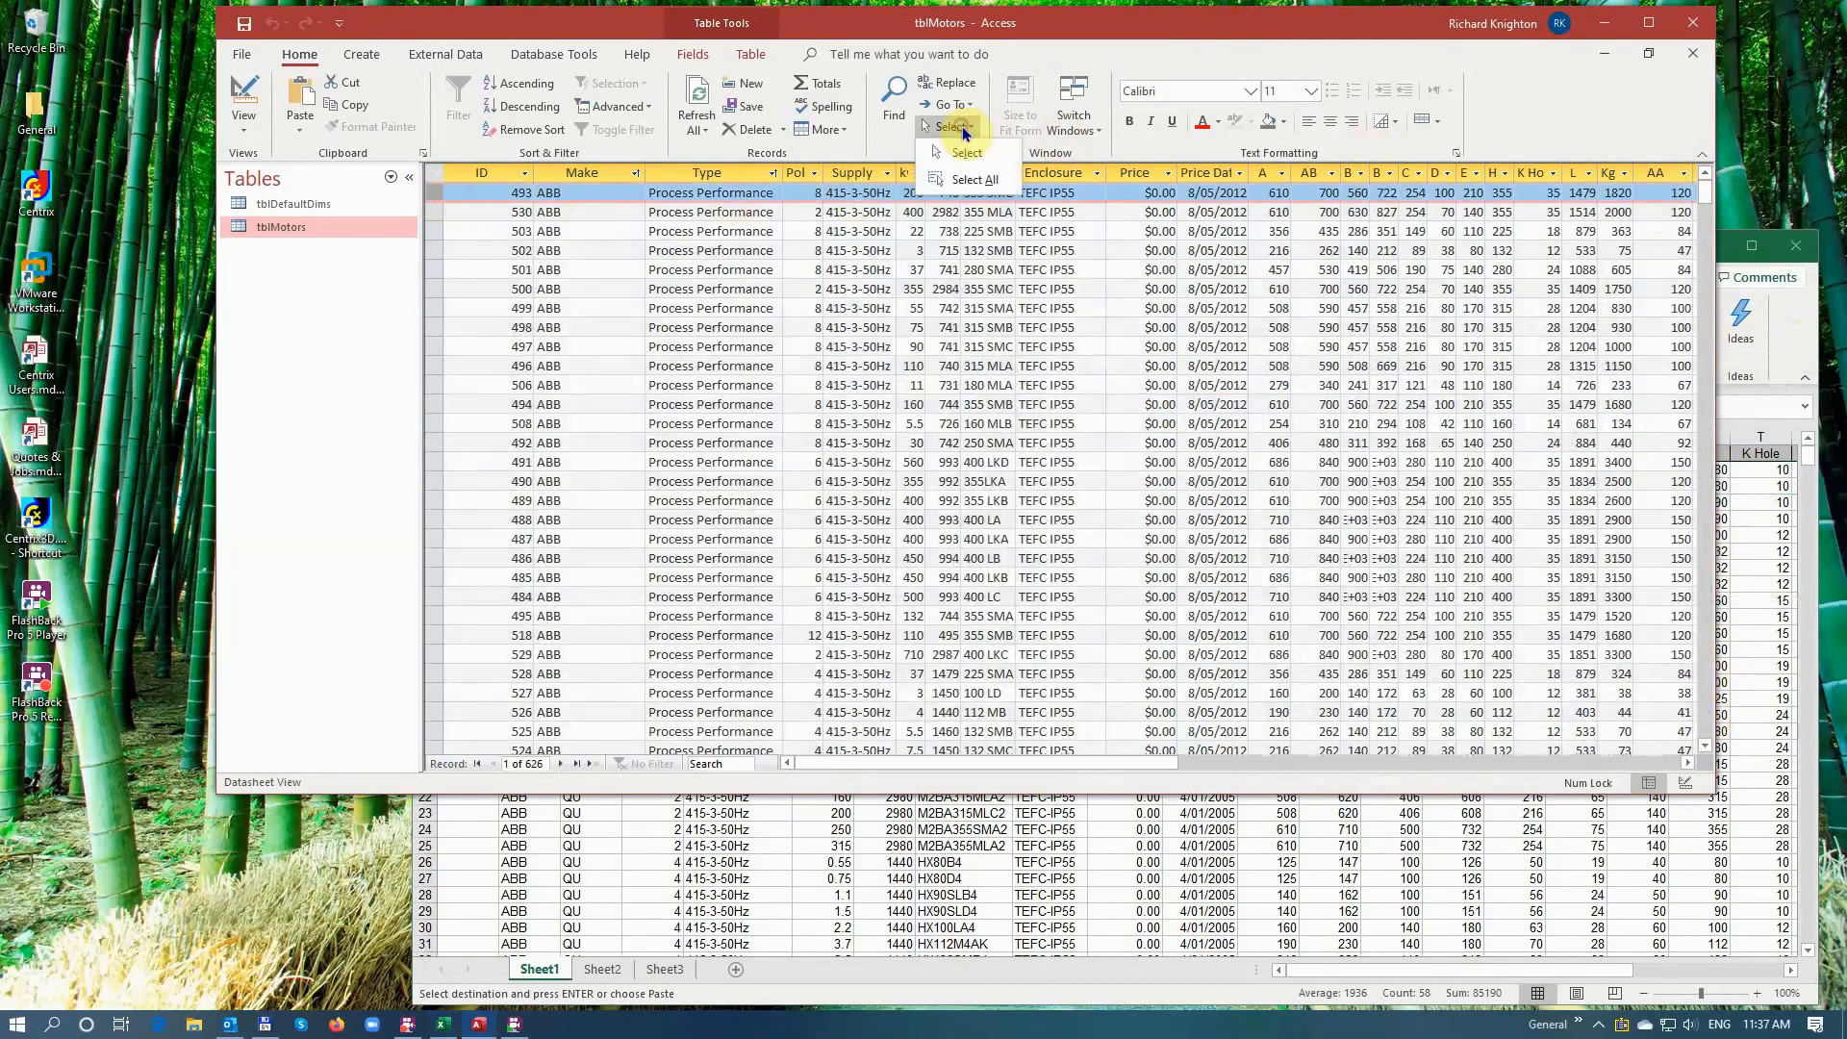
{"action": "left_click", "coordinate": [991, 178]}
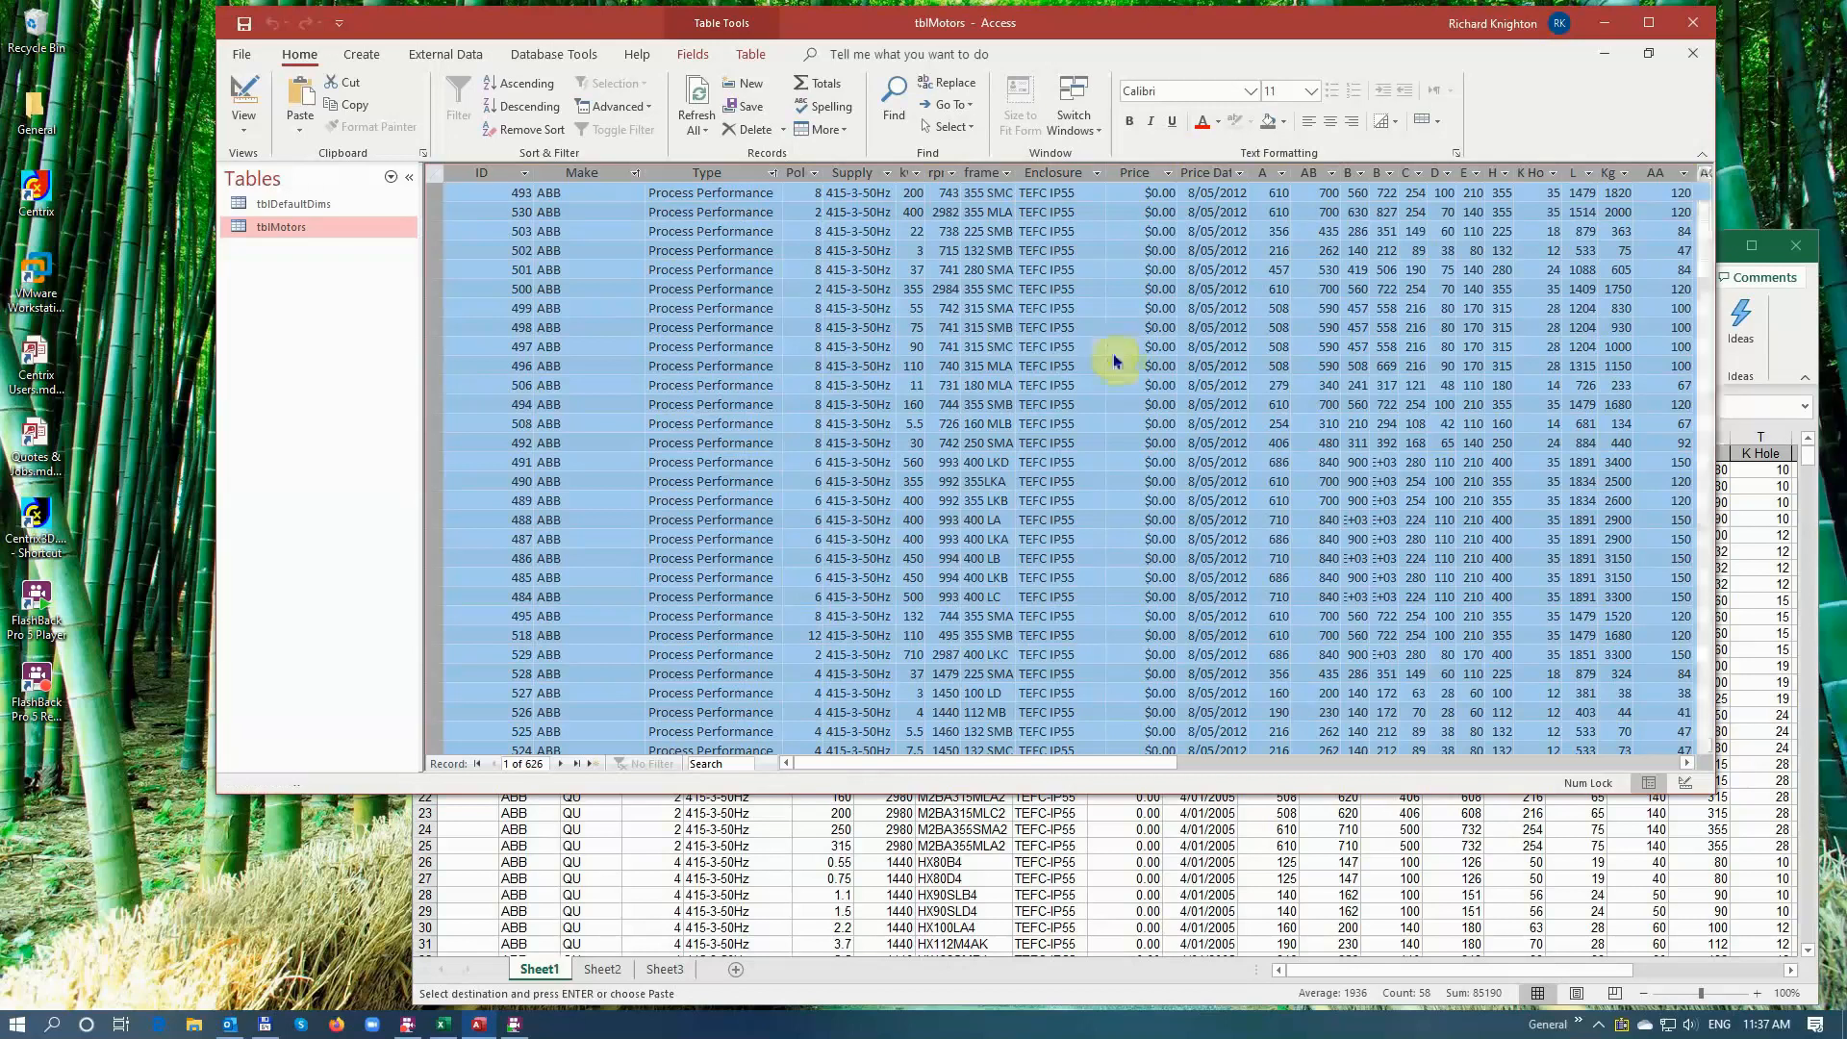
{"action": "key", "text": "Delete"}
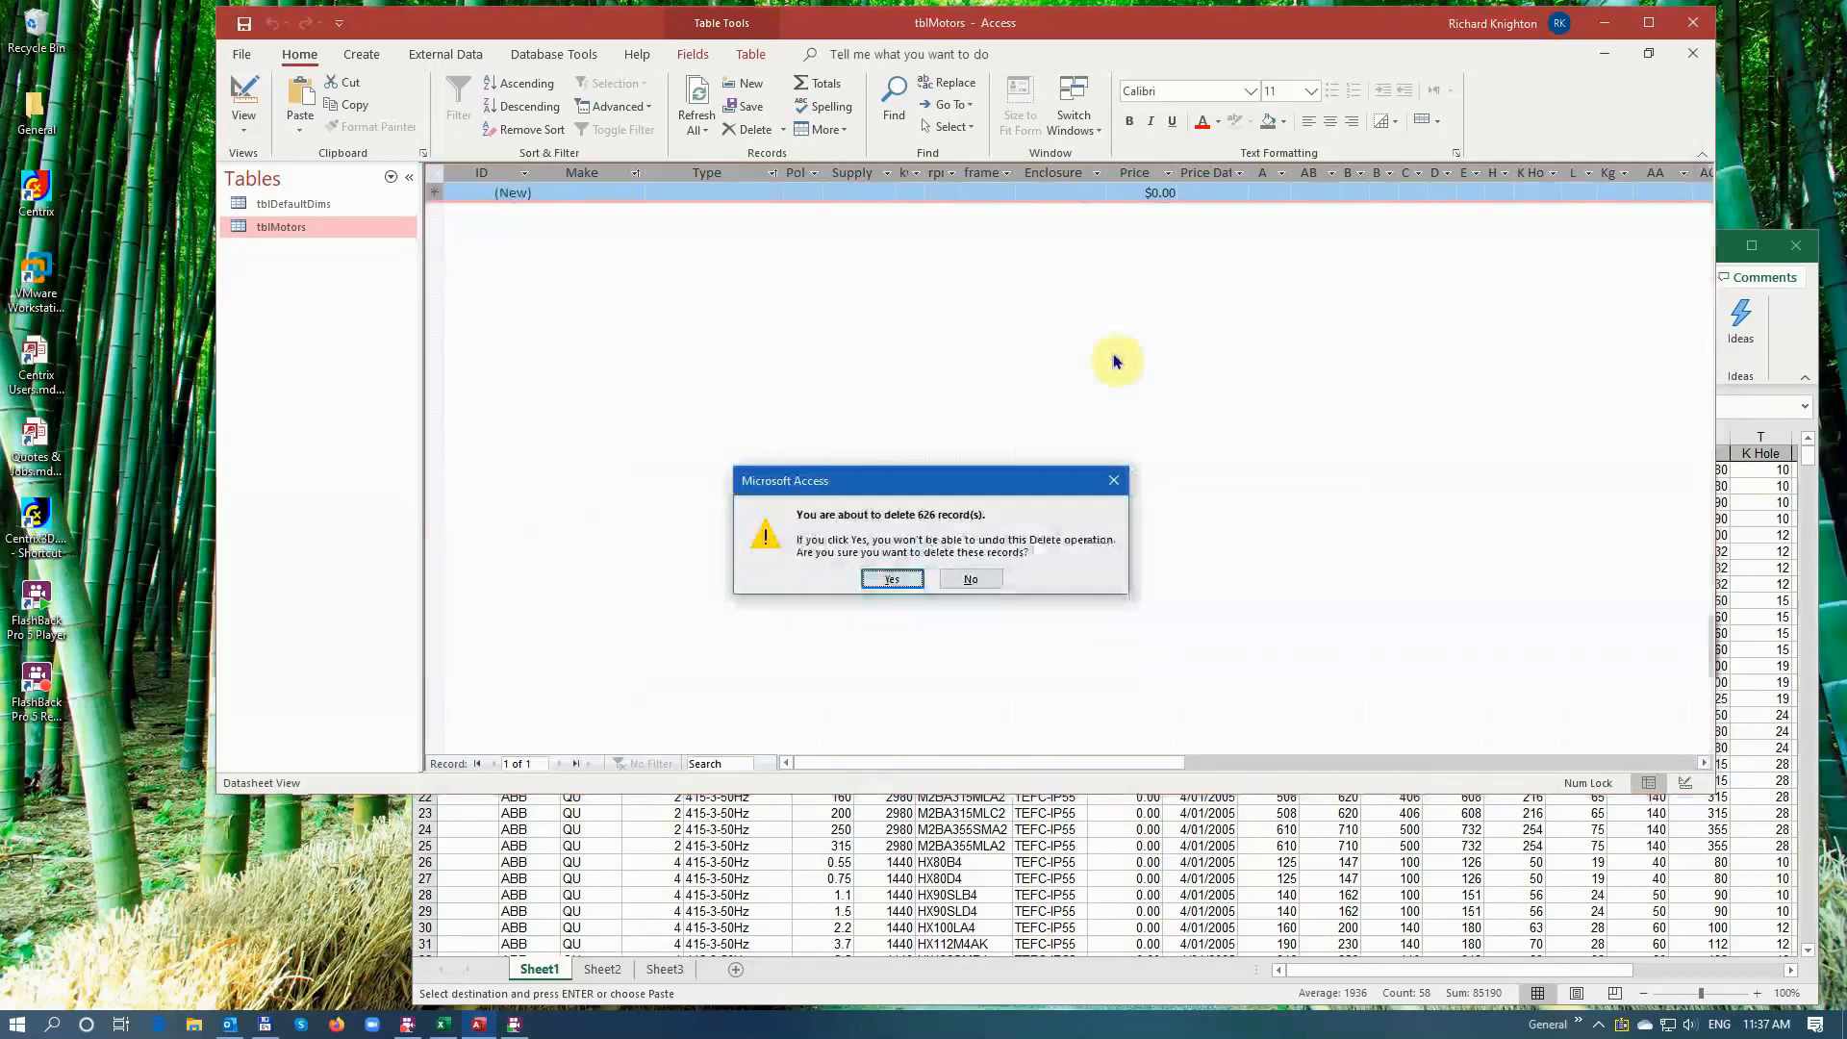
{"action": "left_click", "coordinate": [911, 582]}
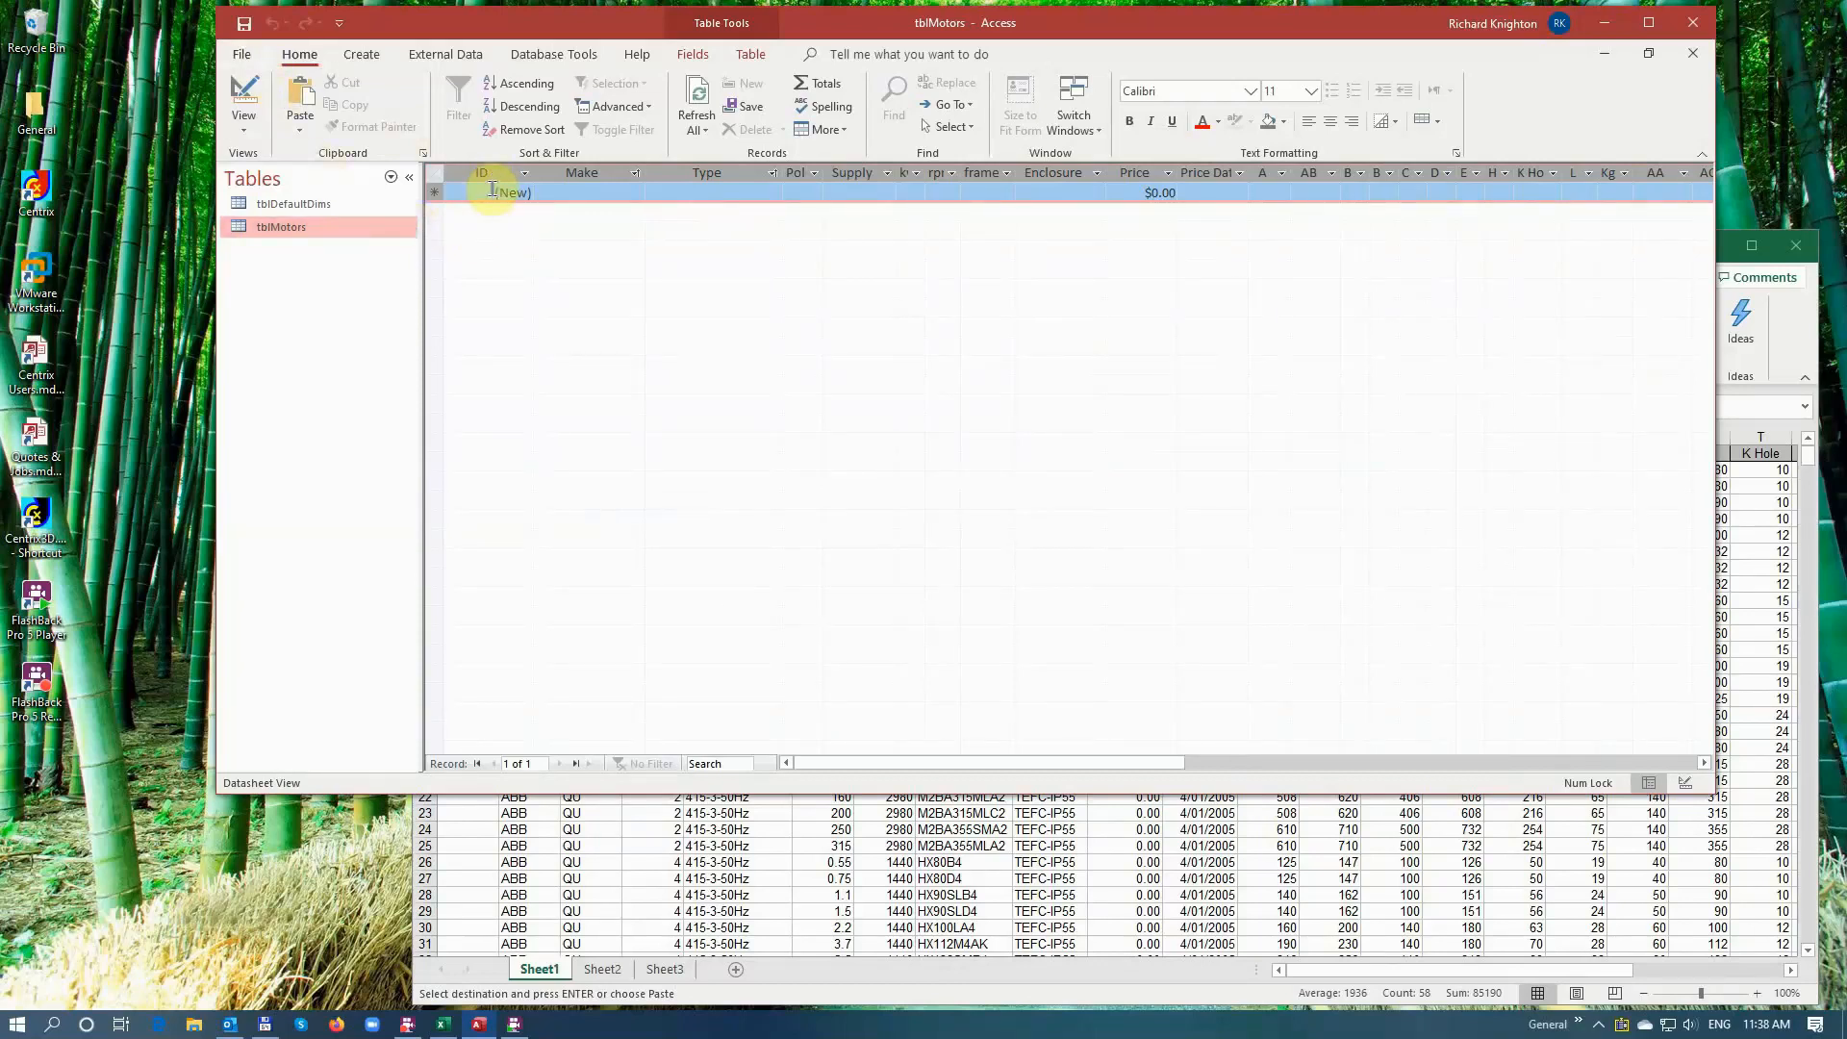
Step: Compact and repair the Motors database, and reopen the tblMotors table
{"action": "left_click", "coordinate": [242, 54]}
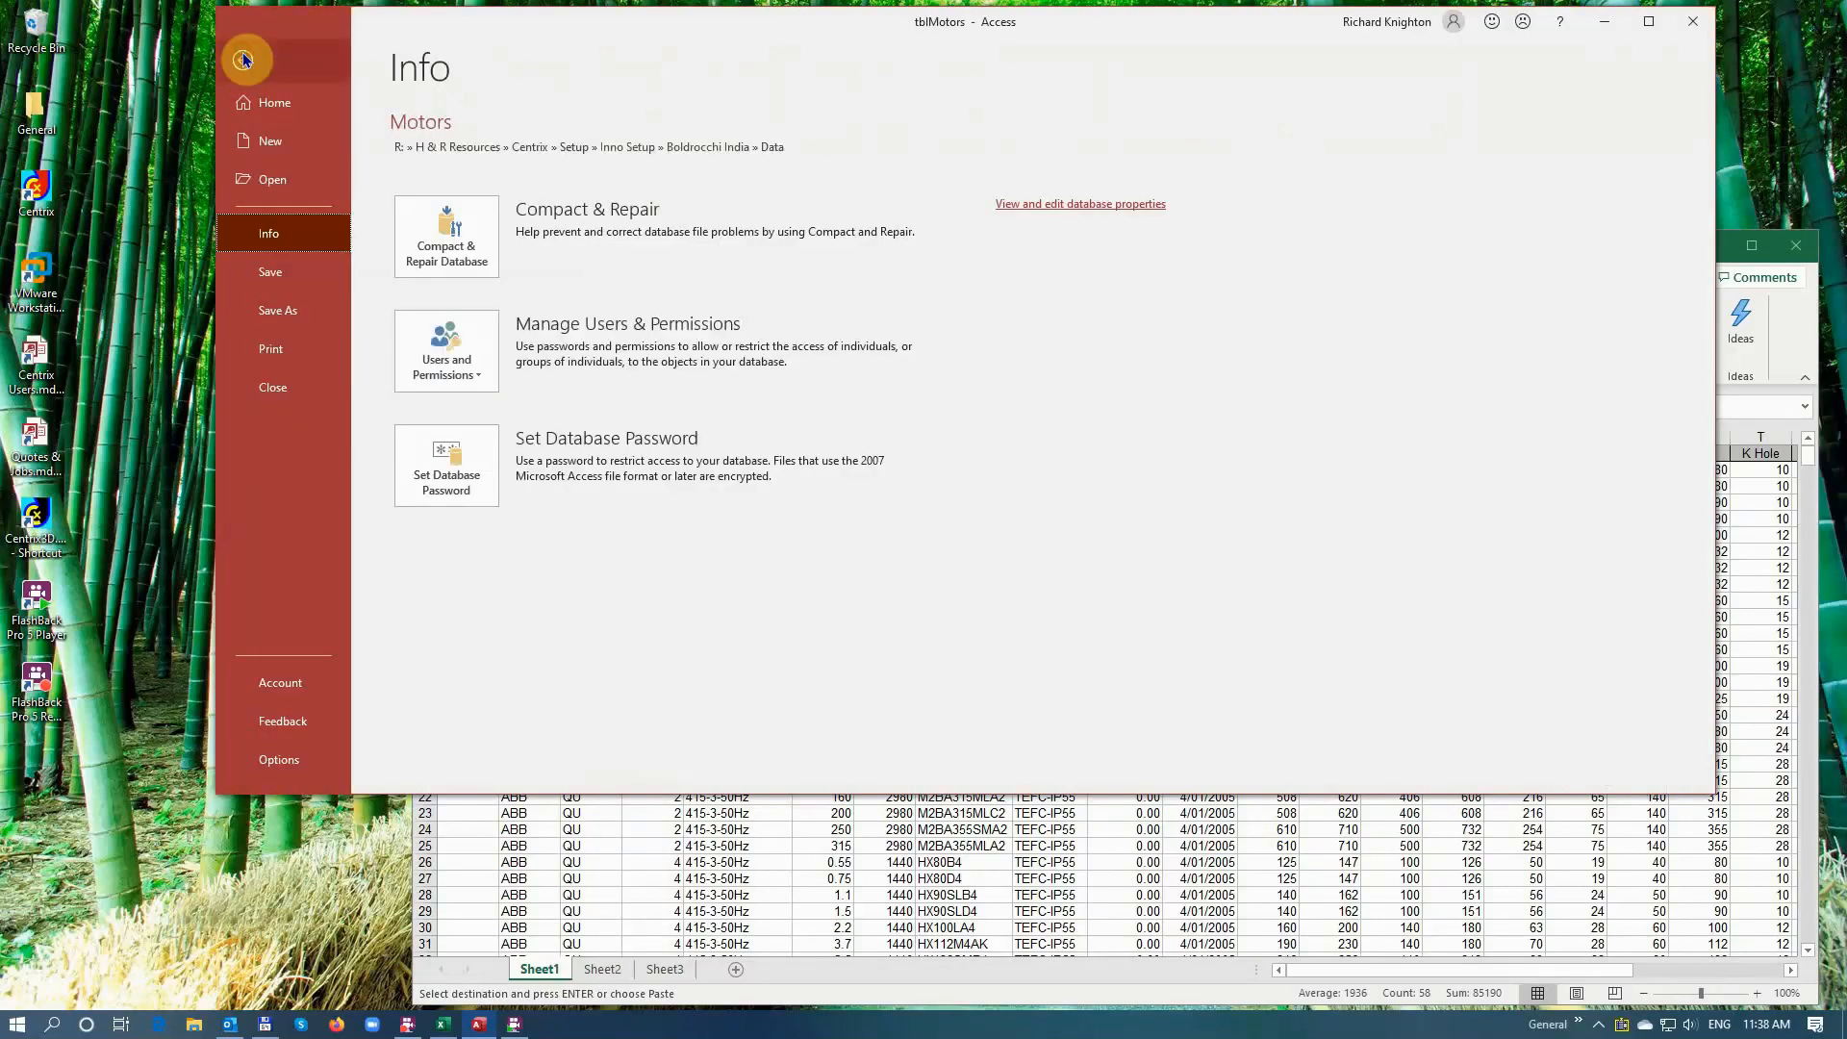
{"action": "left_click", "coordinate": [441, 249]}
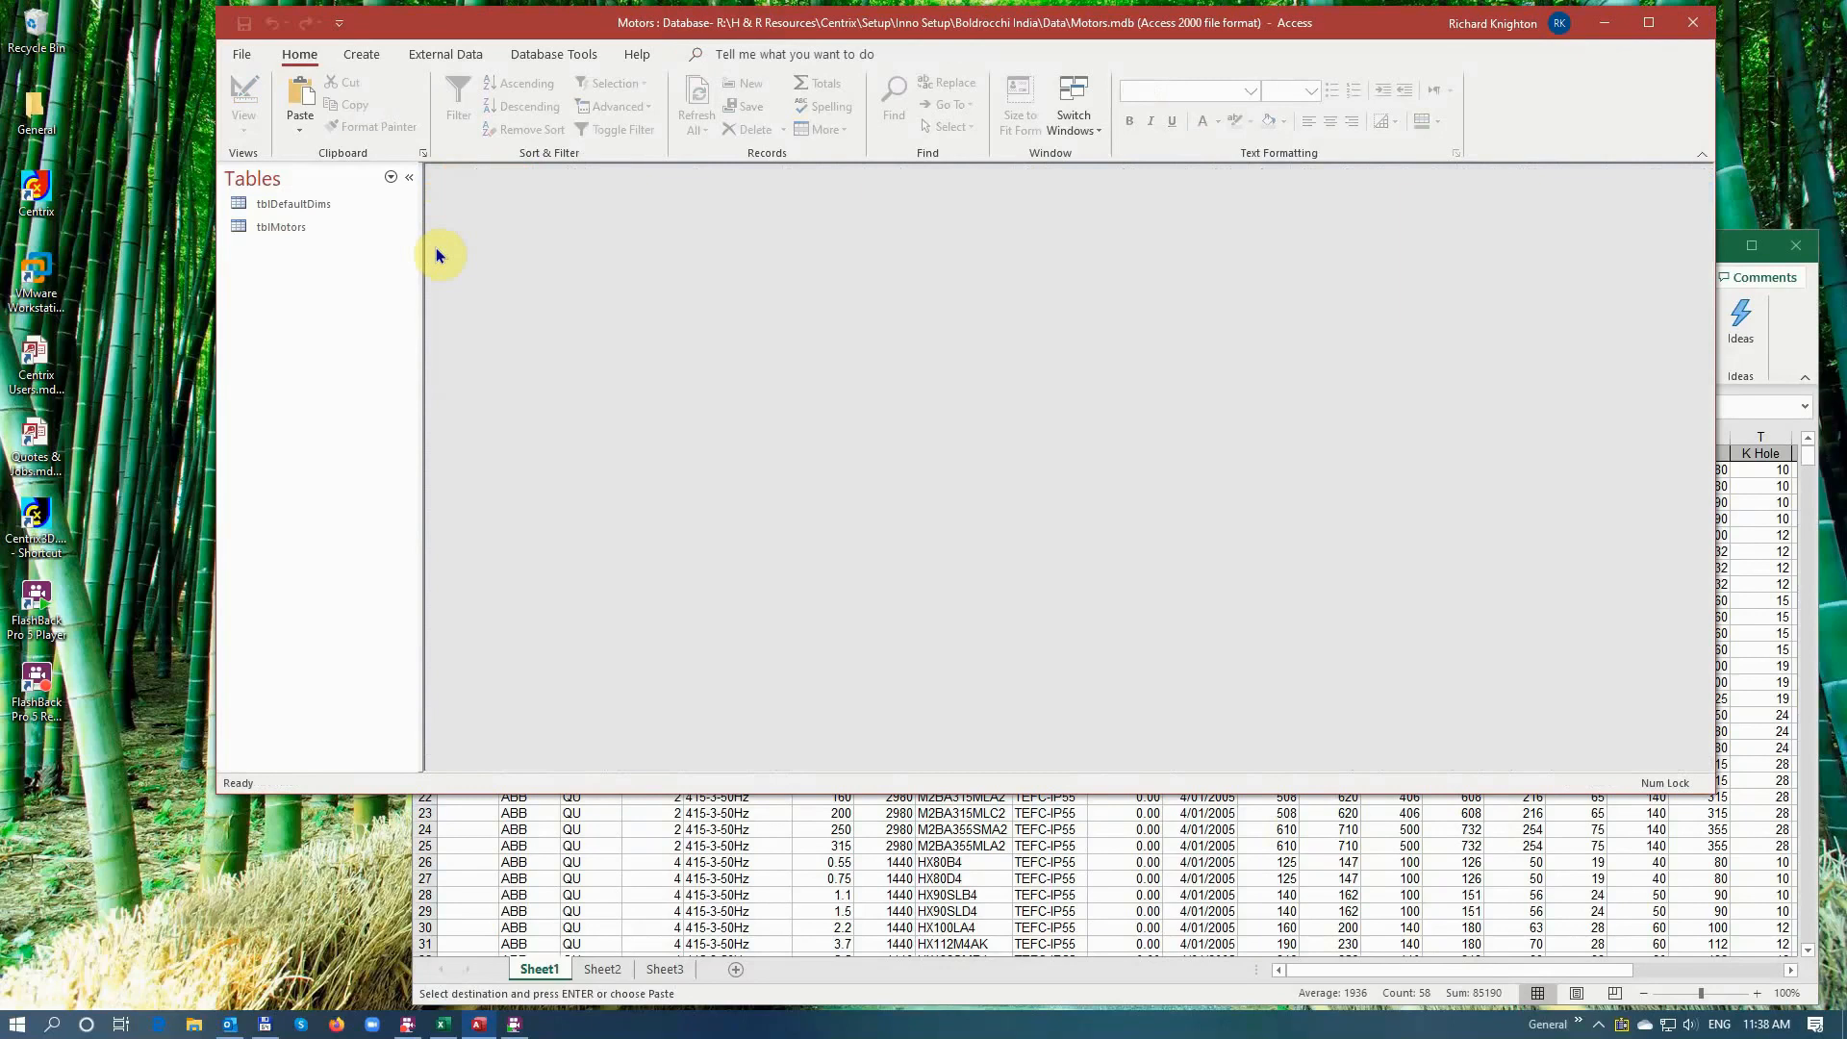
{"action": "double_click", "coordinate": [279, 228]}
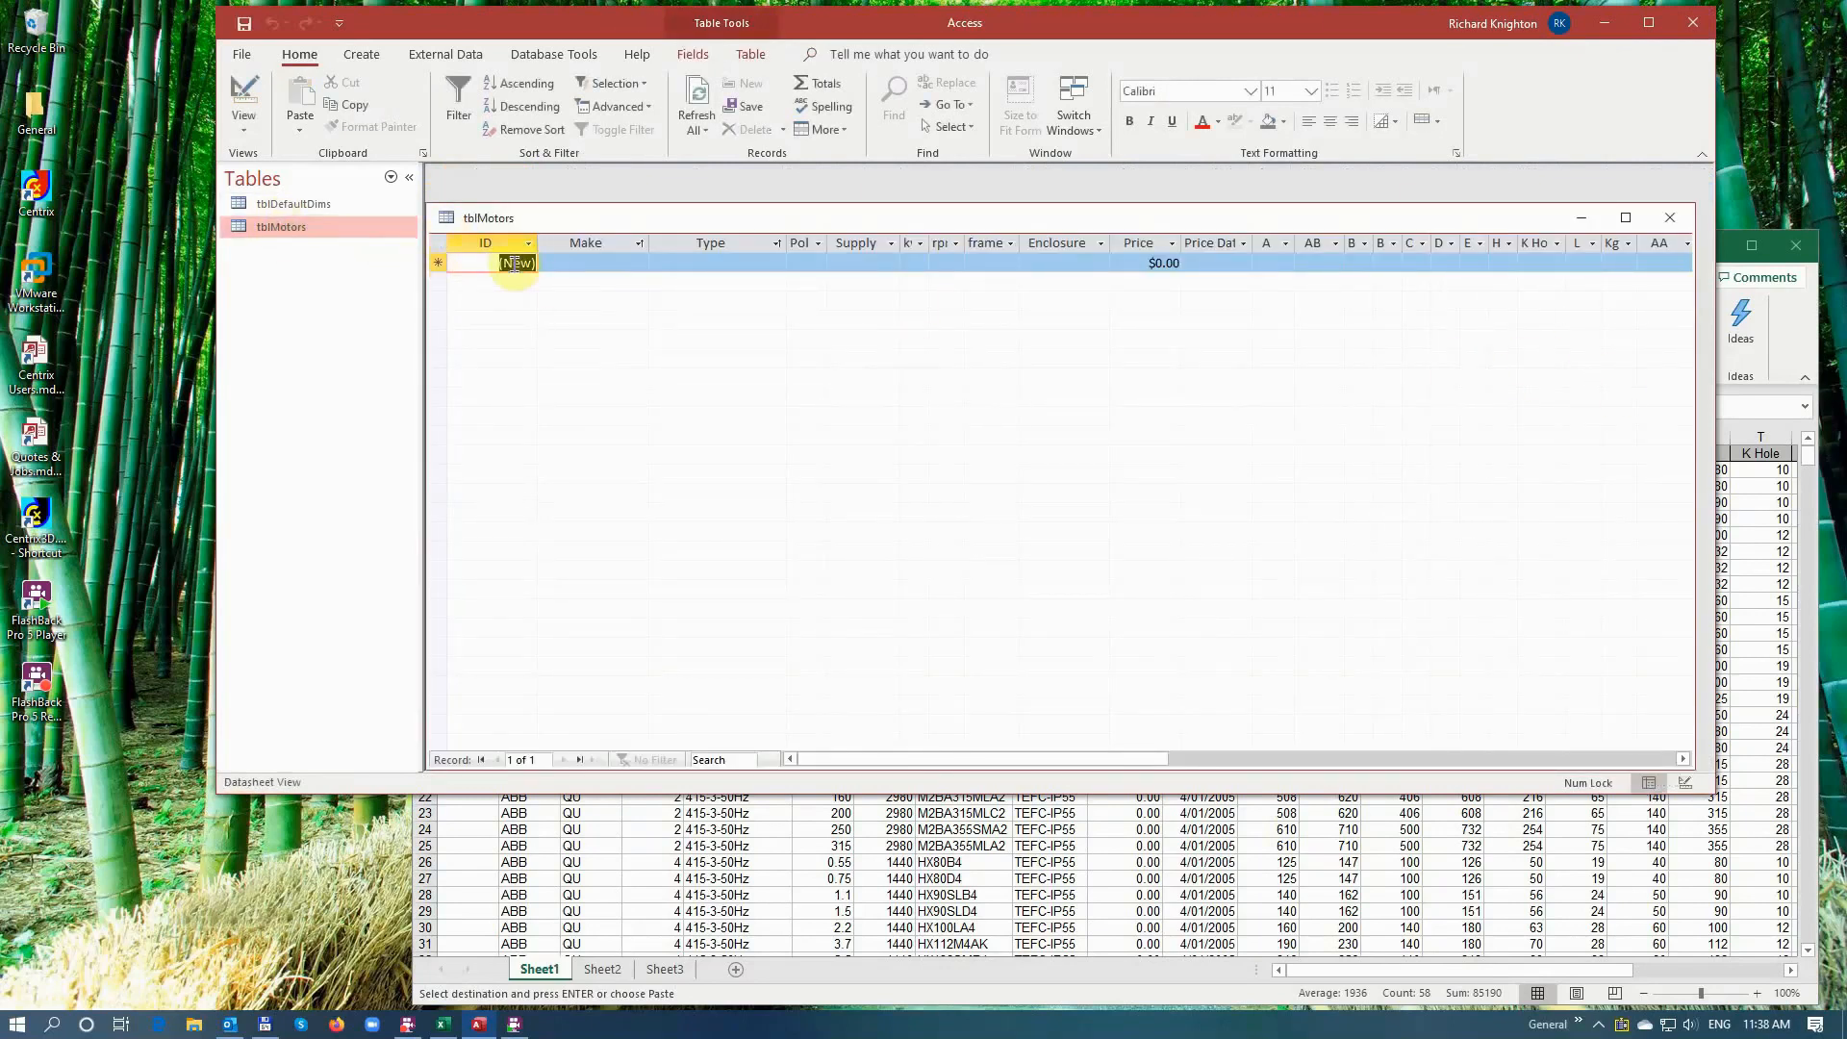
Step: In Excel's Motors India.xlsx, copy all motor rows A2:AD625, from the blank first column through DBA@1m
{"action": "left_click", "coordinate": [1793, 347]}
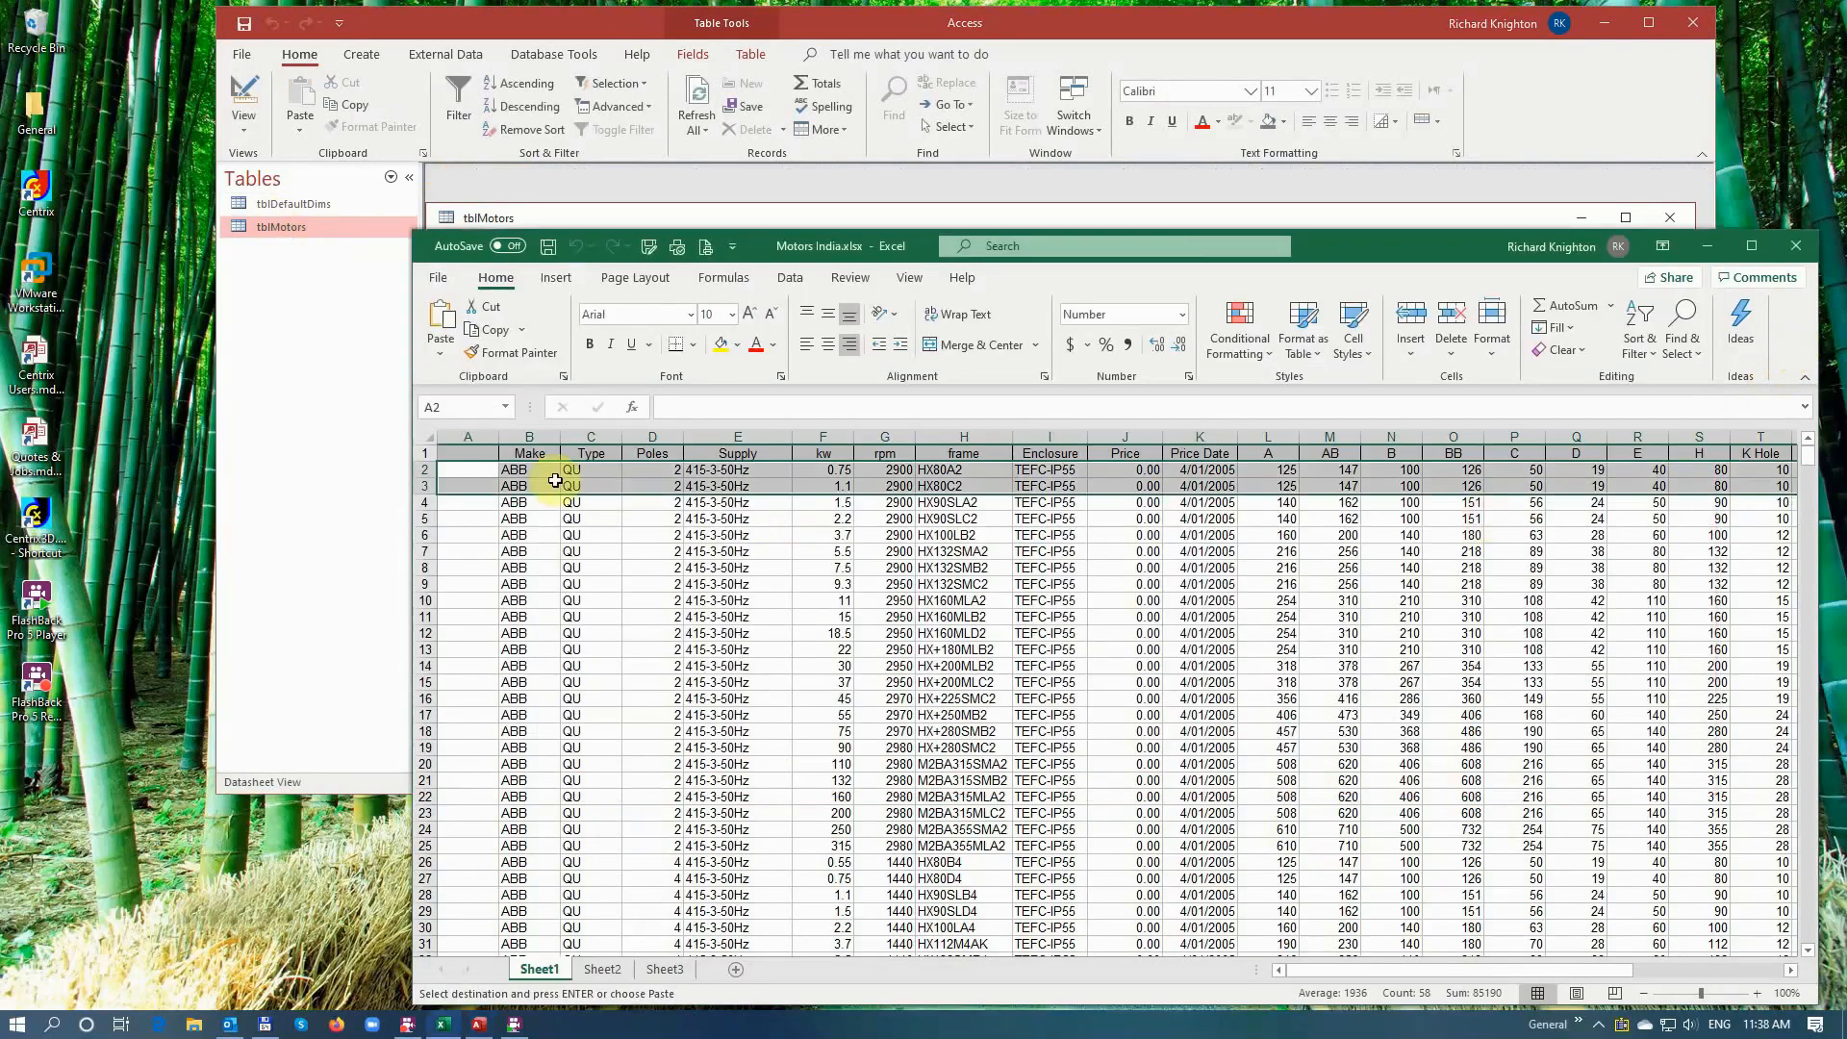
{"action": "left_click", "coordinate": [450, 473]}
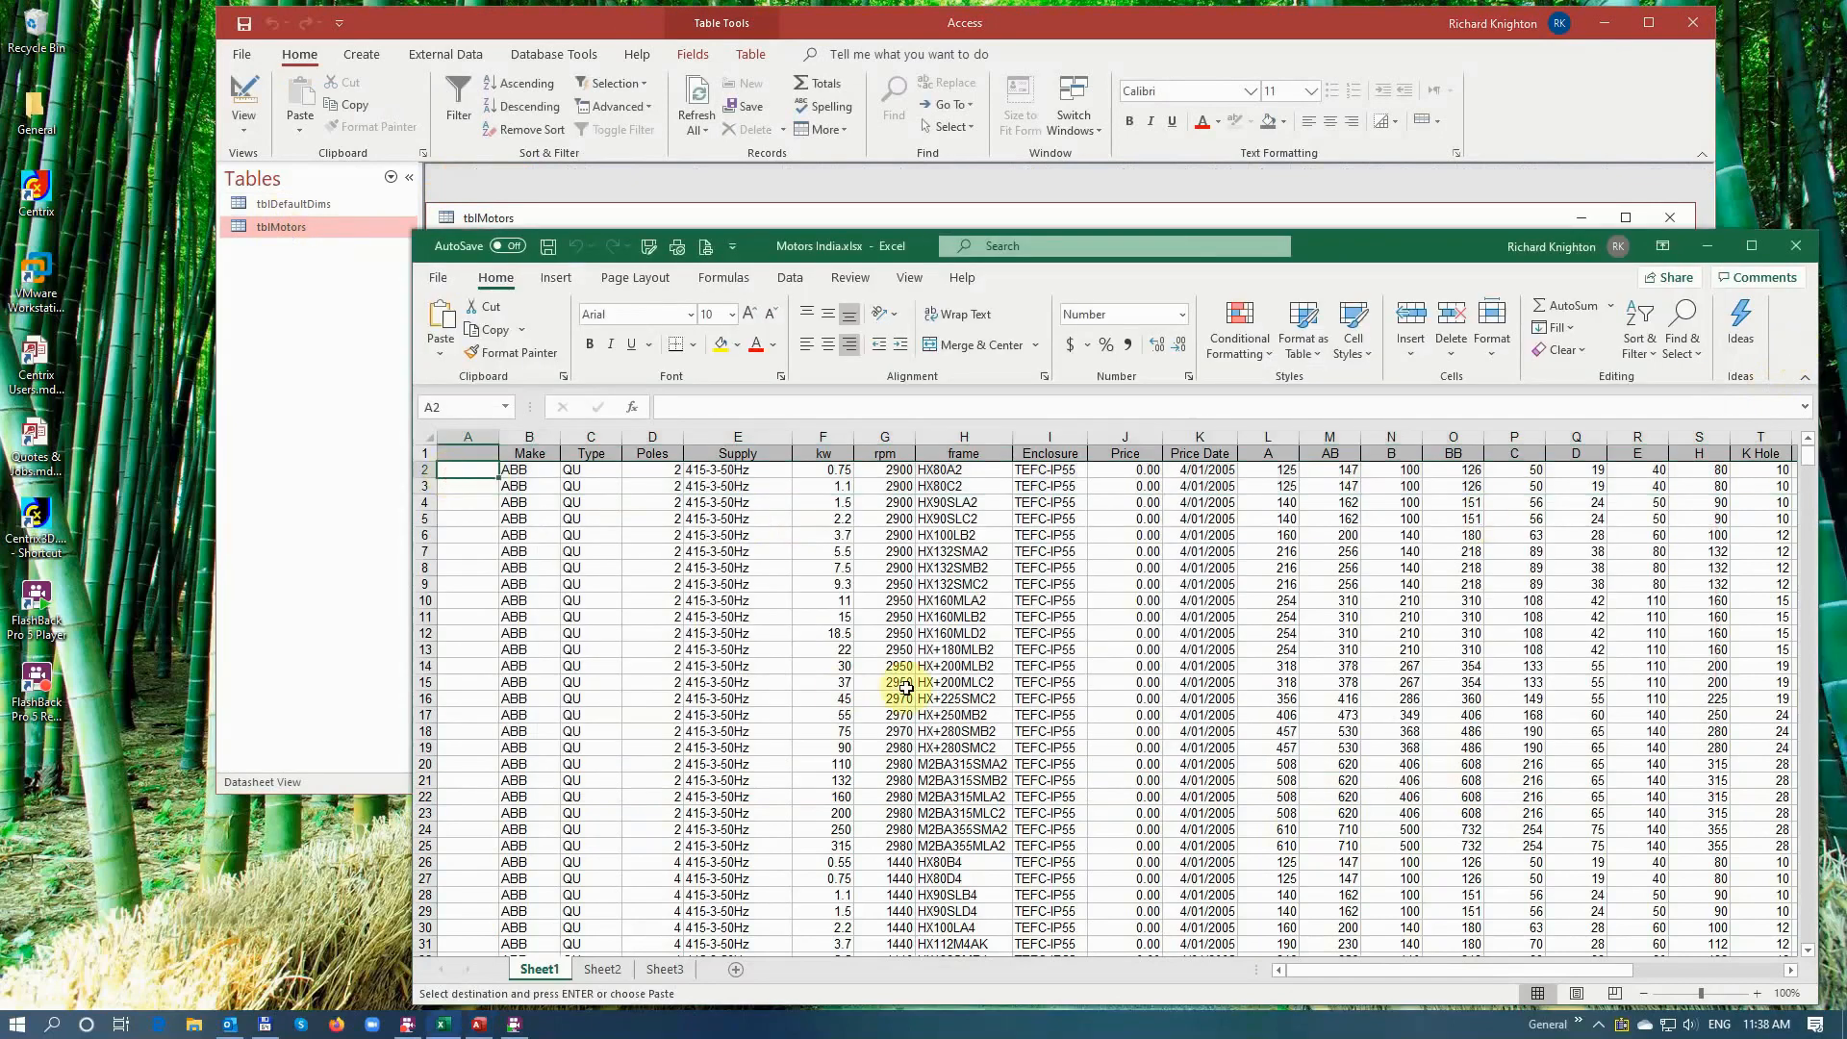
{"action": "key", "text": "shift+Right"}
{"action": "key", "text": "shift+Right"}
{"action": "key", "text": "shift+Right"}
{"action": "key", "text": "shift+Right"}
{"action": "key", "text": "shift+Right"}
{"action": "key", "text": "shift+Right"}
{"action": "key", "text": "shift+Right"}
{"action": "key", "text": "shift+Right"}
{"action": "key", "text": "shift+Right"}
{"action": "key", "text": "shift+Right"}
{"action": "key", "text": "shift+Right"}
{"action": "key", "text": "shift+Right"}
{"action": "key", "text": "shift+Right"}
{"action": "key", "text": "shift+Right"}
{"action": "key", "text": "shift+Right"}
{"action": "key", "text": "shift+Right"}
{"action": "key", "text": "shift+Right"}
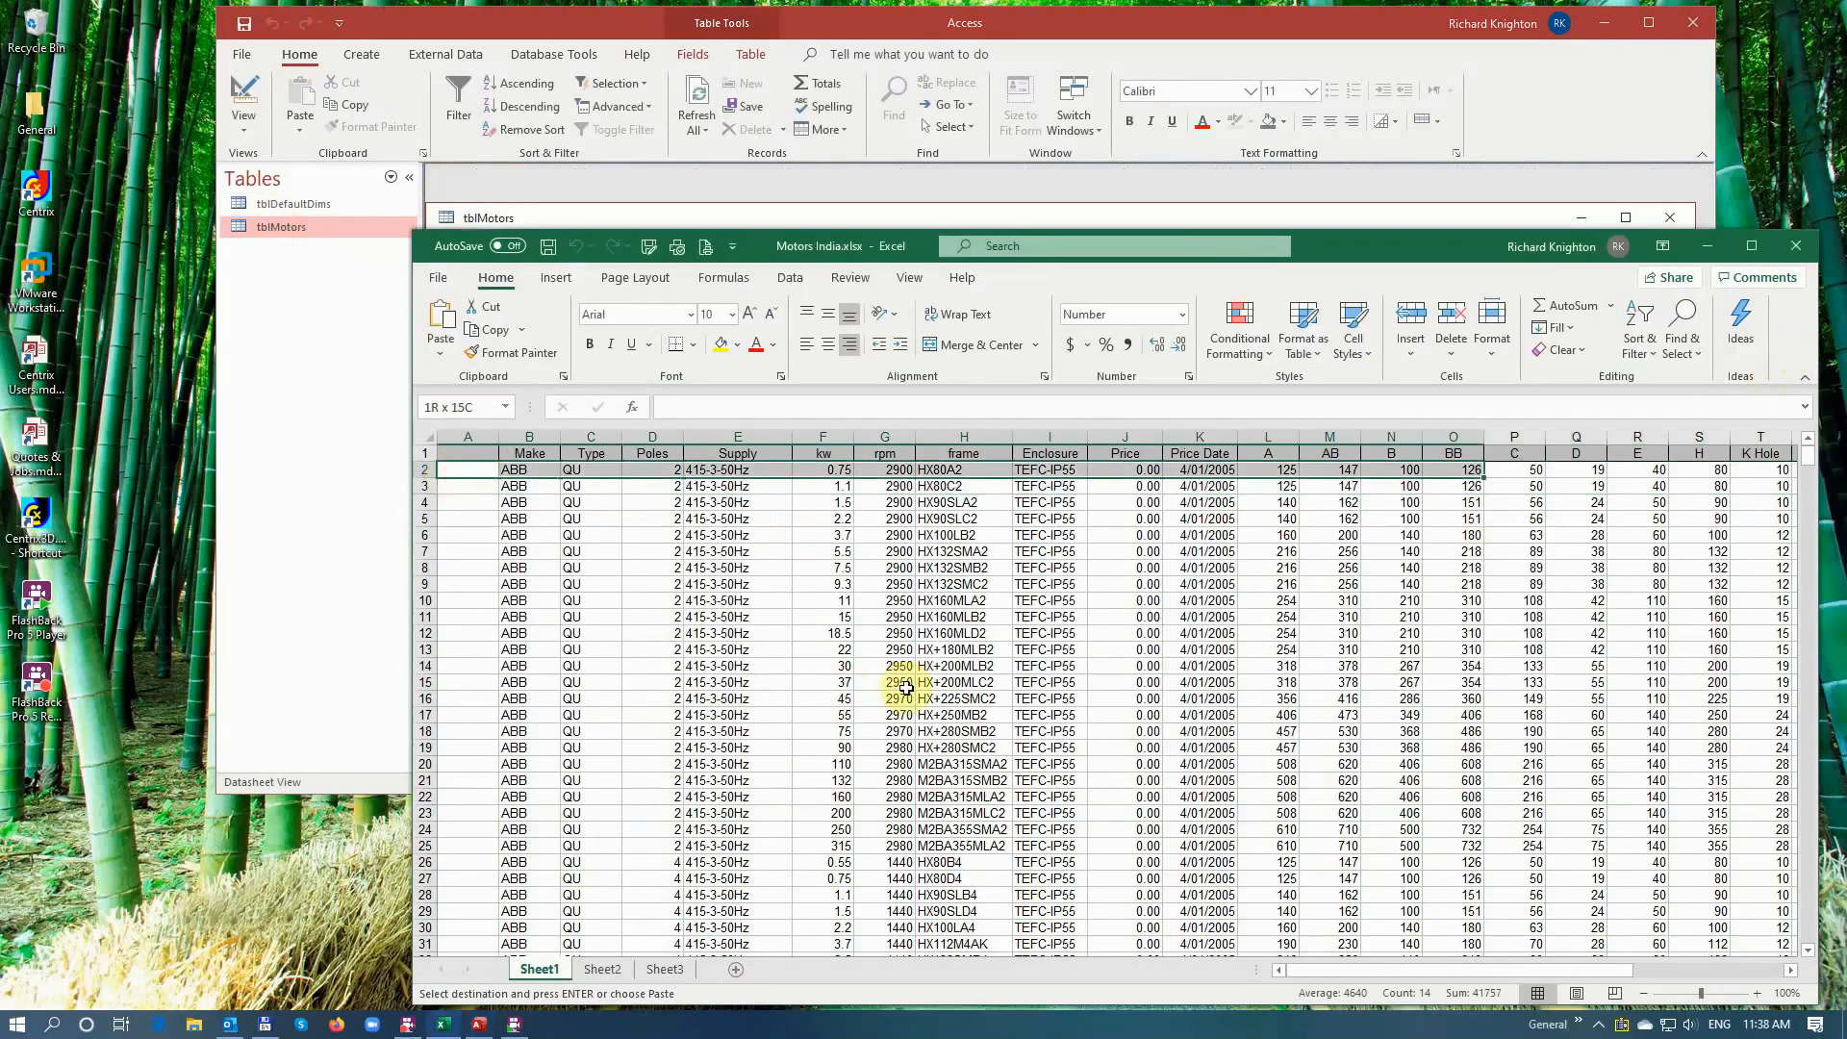
{"action": "key", "text": "shift+Right"}
{"action": "key", "text": "shift+Right"}
{"action": "key", "text": "shift+Right"}
{"action": "key", "text": "shift+Right"}
{"action": "key", "text": "shift+Right"}
{"action": "key", "text": "shift+Right"}
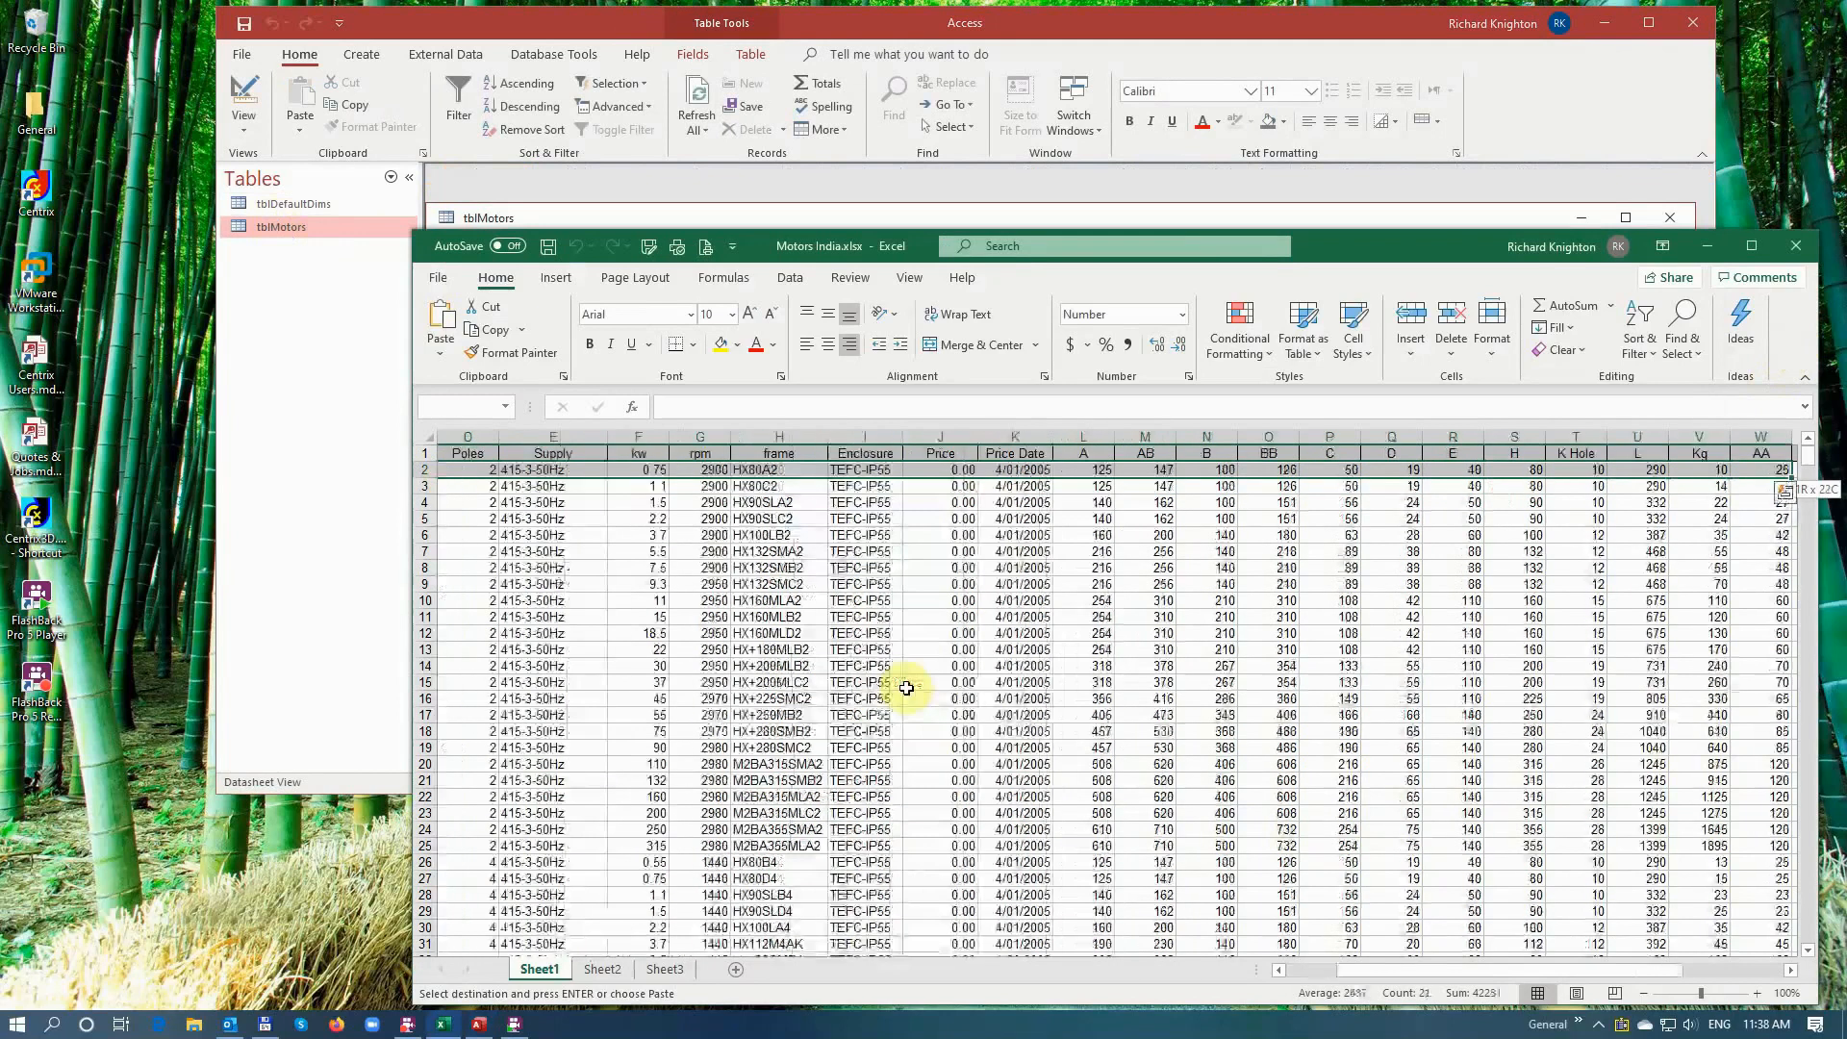
{"action": "key", "text": "shift+Right"}
{"action": "key", "text": "shift+Right"}
{"action": "key", "text": "shift+Right"}
{"action": "key", "text": "shift+Right"}
{"action": "key", "text": "shift+Right"}
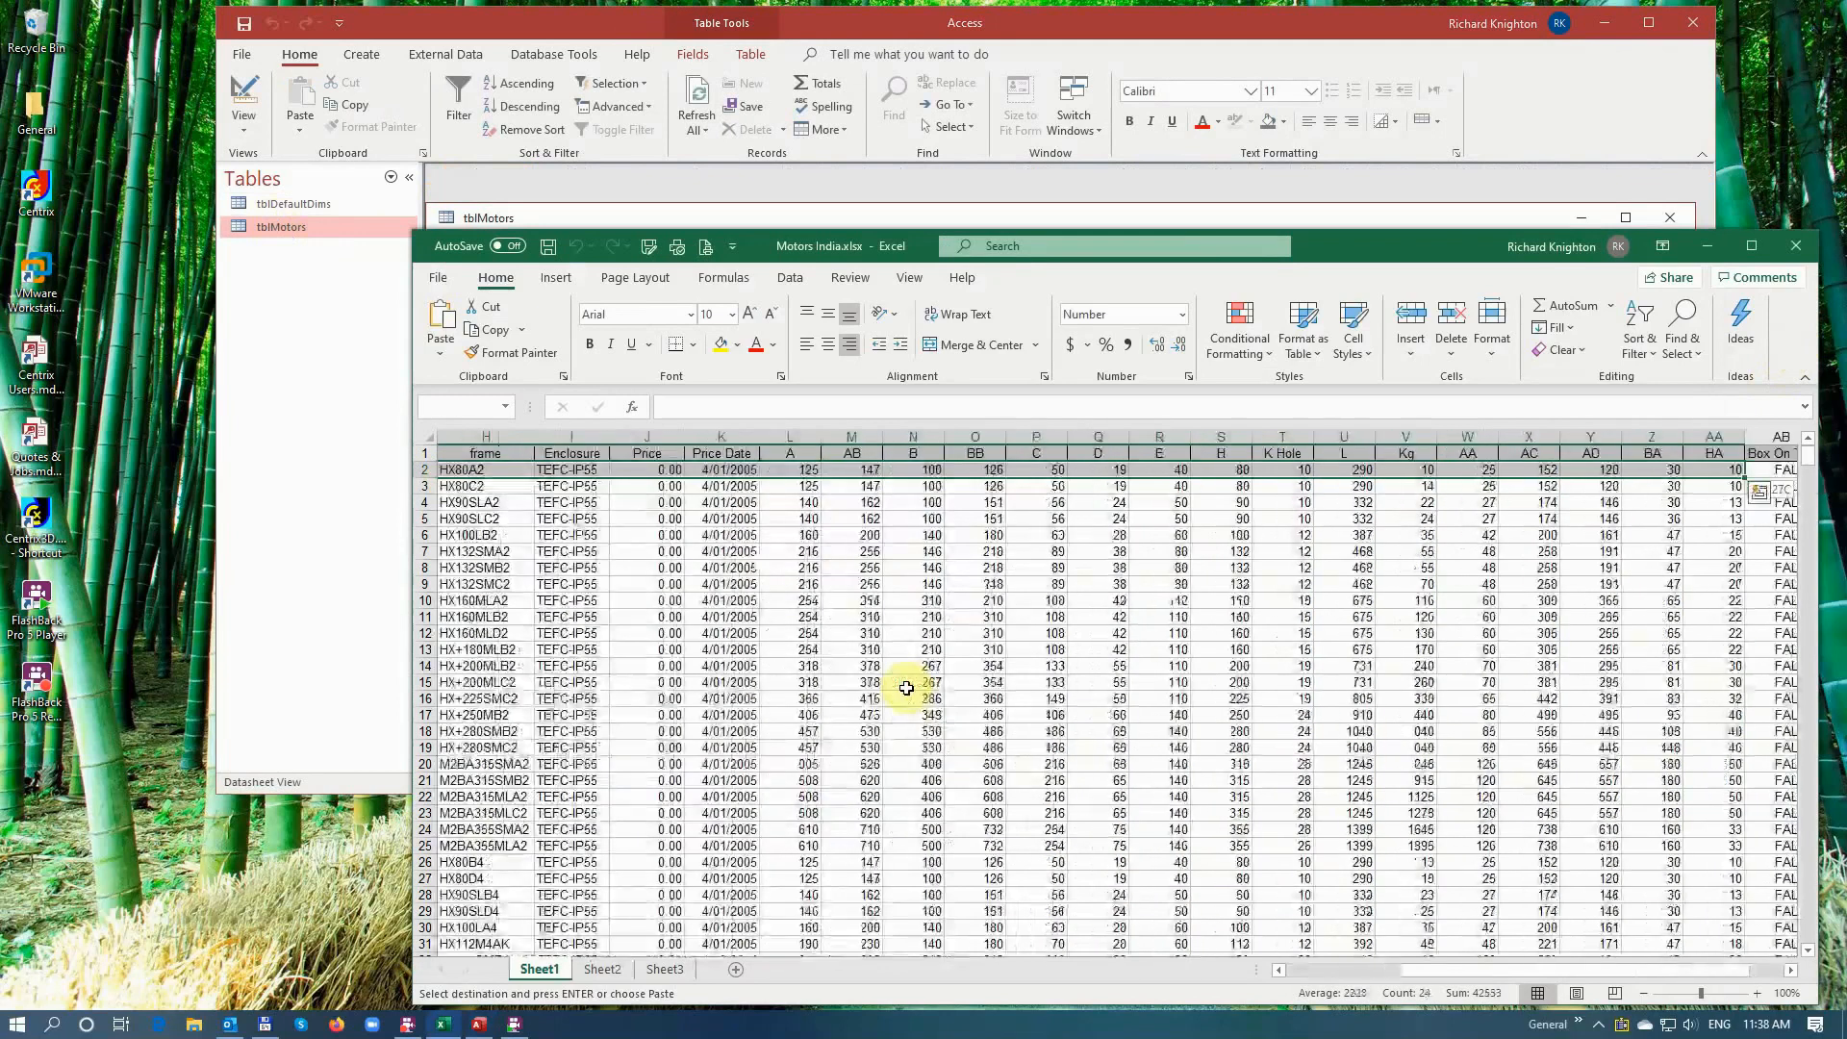
{"action": "key", "text": "shift+Right"}
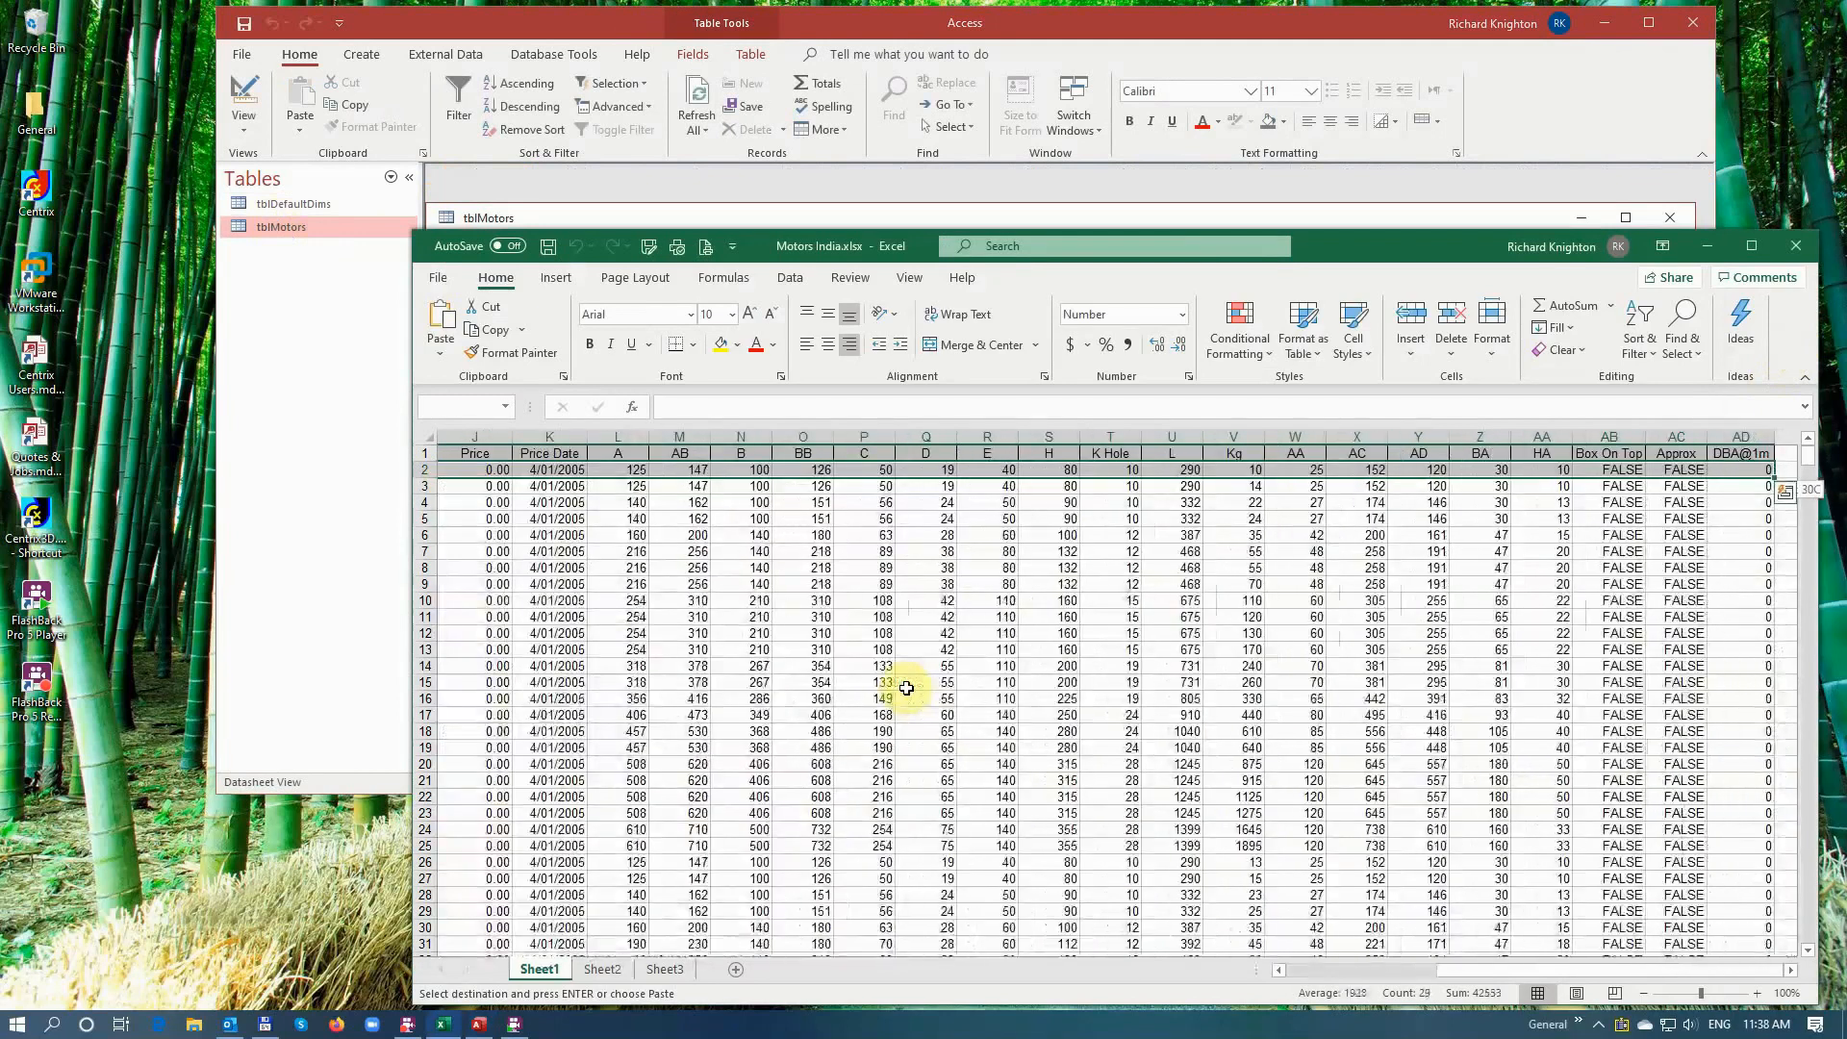
{"action": "key", "text": "shift+Down"}
{"action": "key", "text": "shift+Down"}
{"action": "key", "text": "ctrl+shift+Down"}
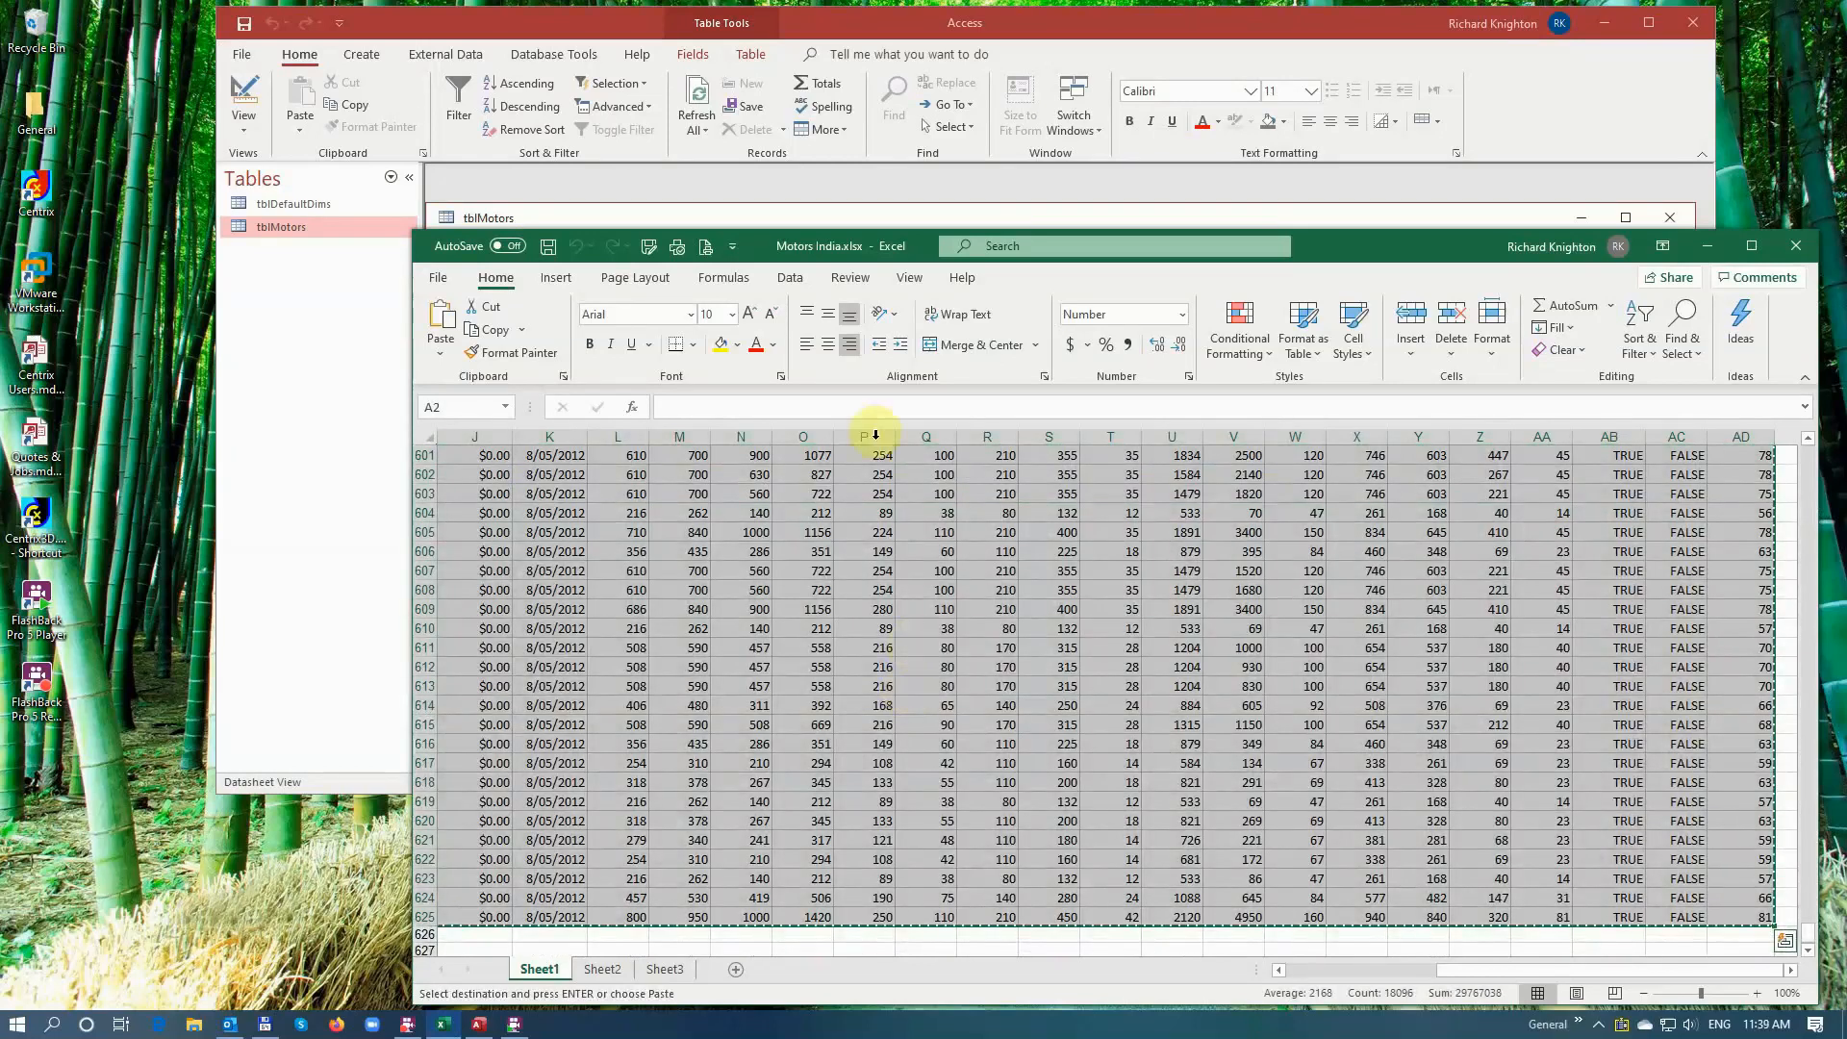
Step: Switch to Access, paste the copied motors as new records into the empty tblMotors, accepting the paste, and maximize the application and table windows
{"action": "left_click", "coordinate": [959, 218]}
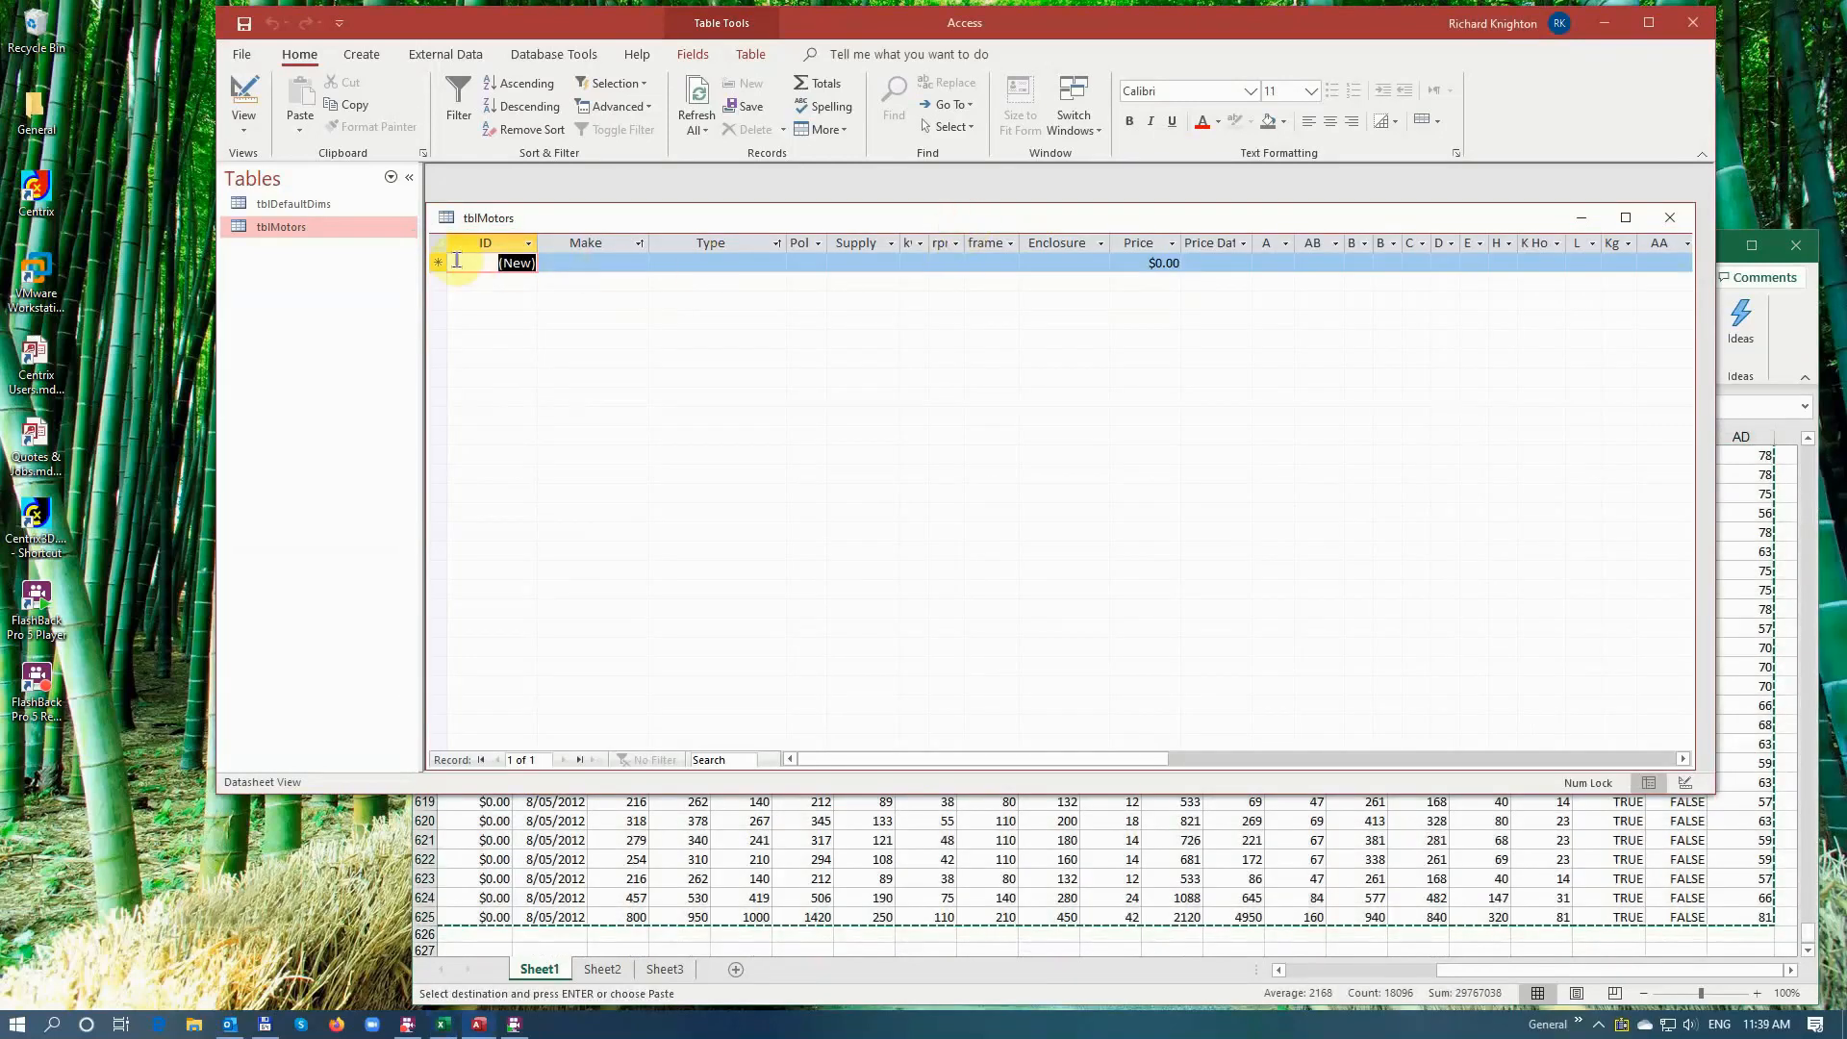
{"action": "key", "text": "shift+space"}
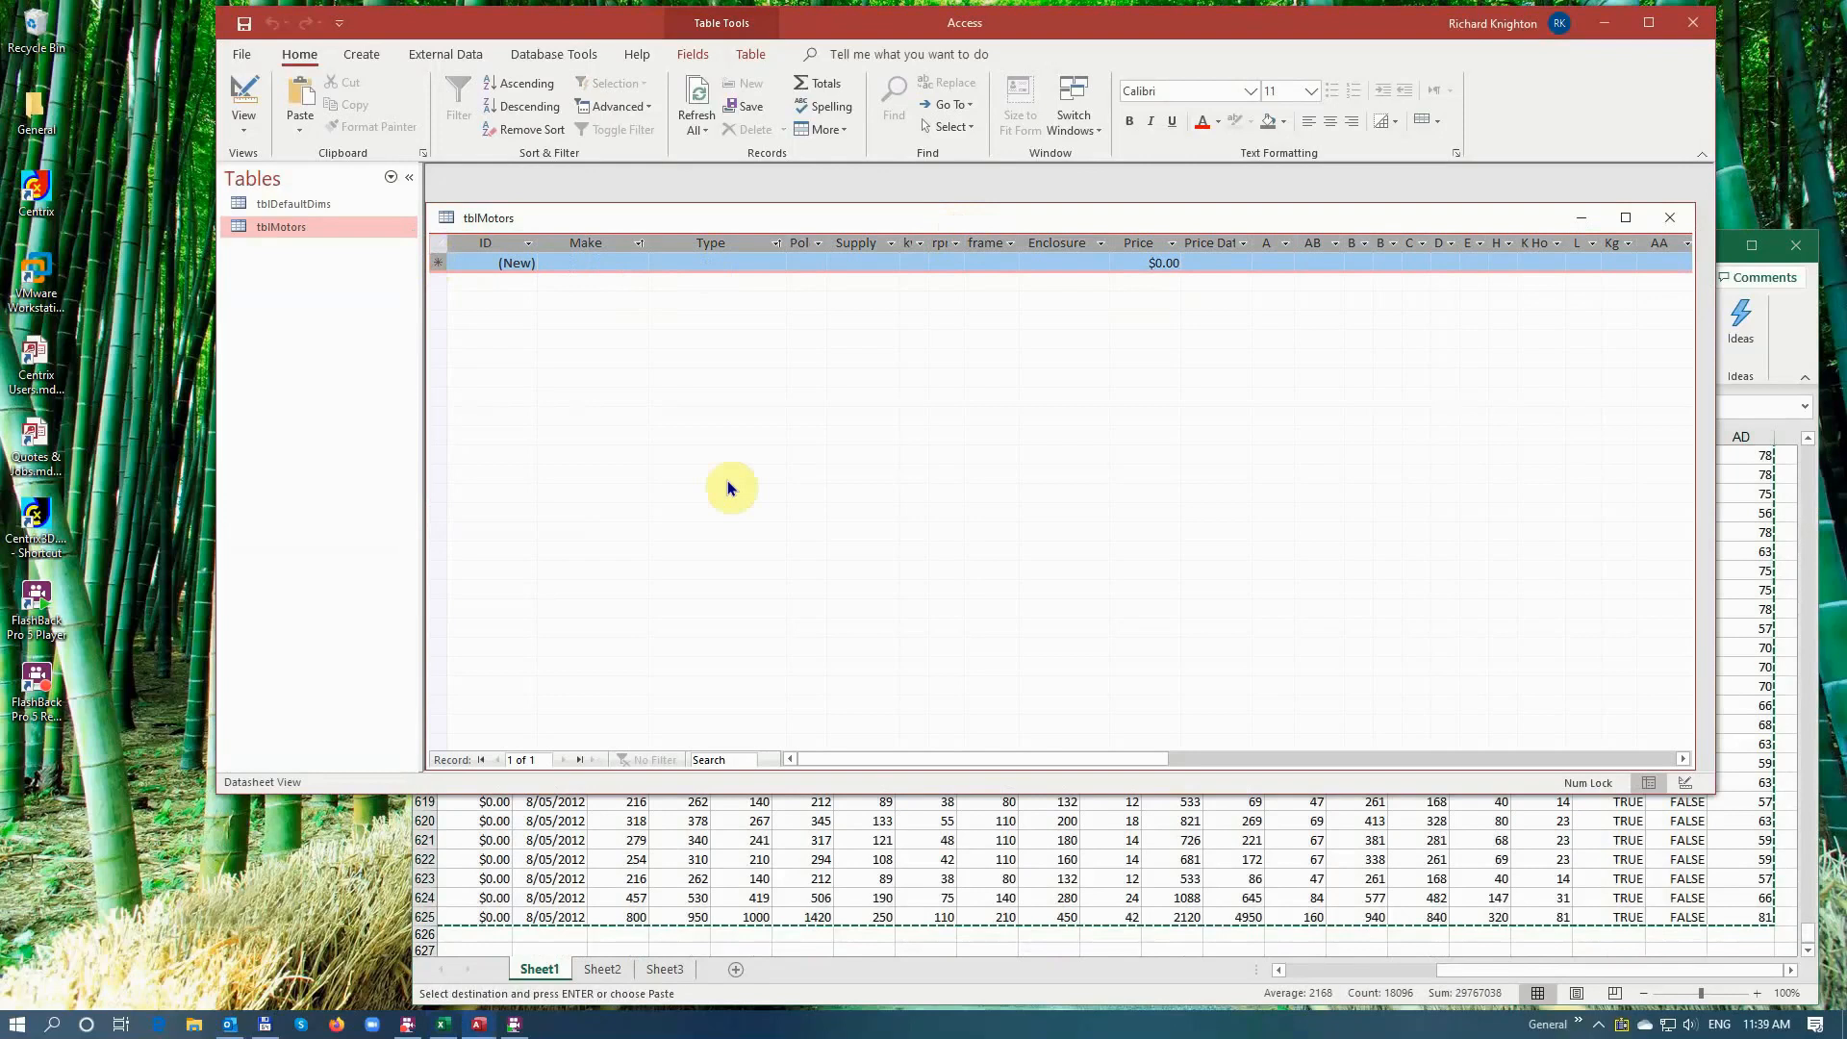
{"action": "key", "text": "ctrl+v"}
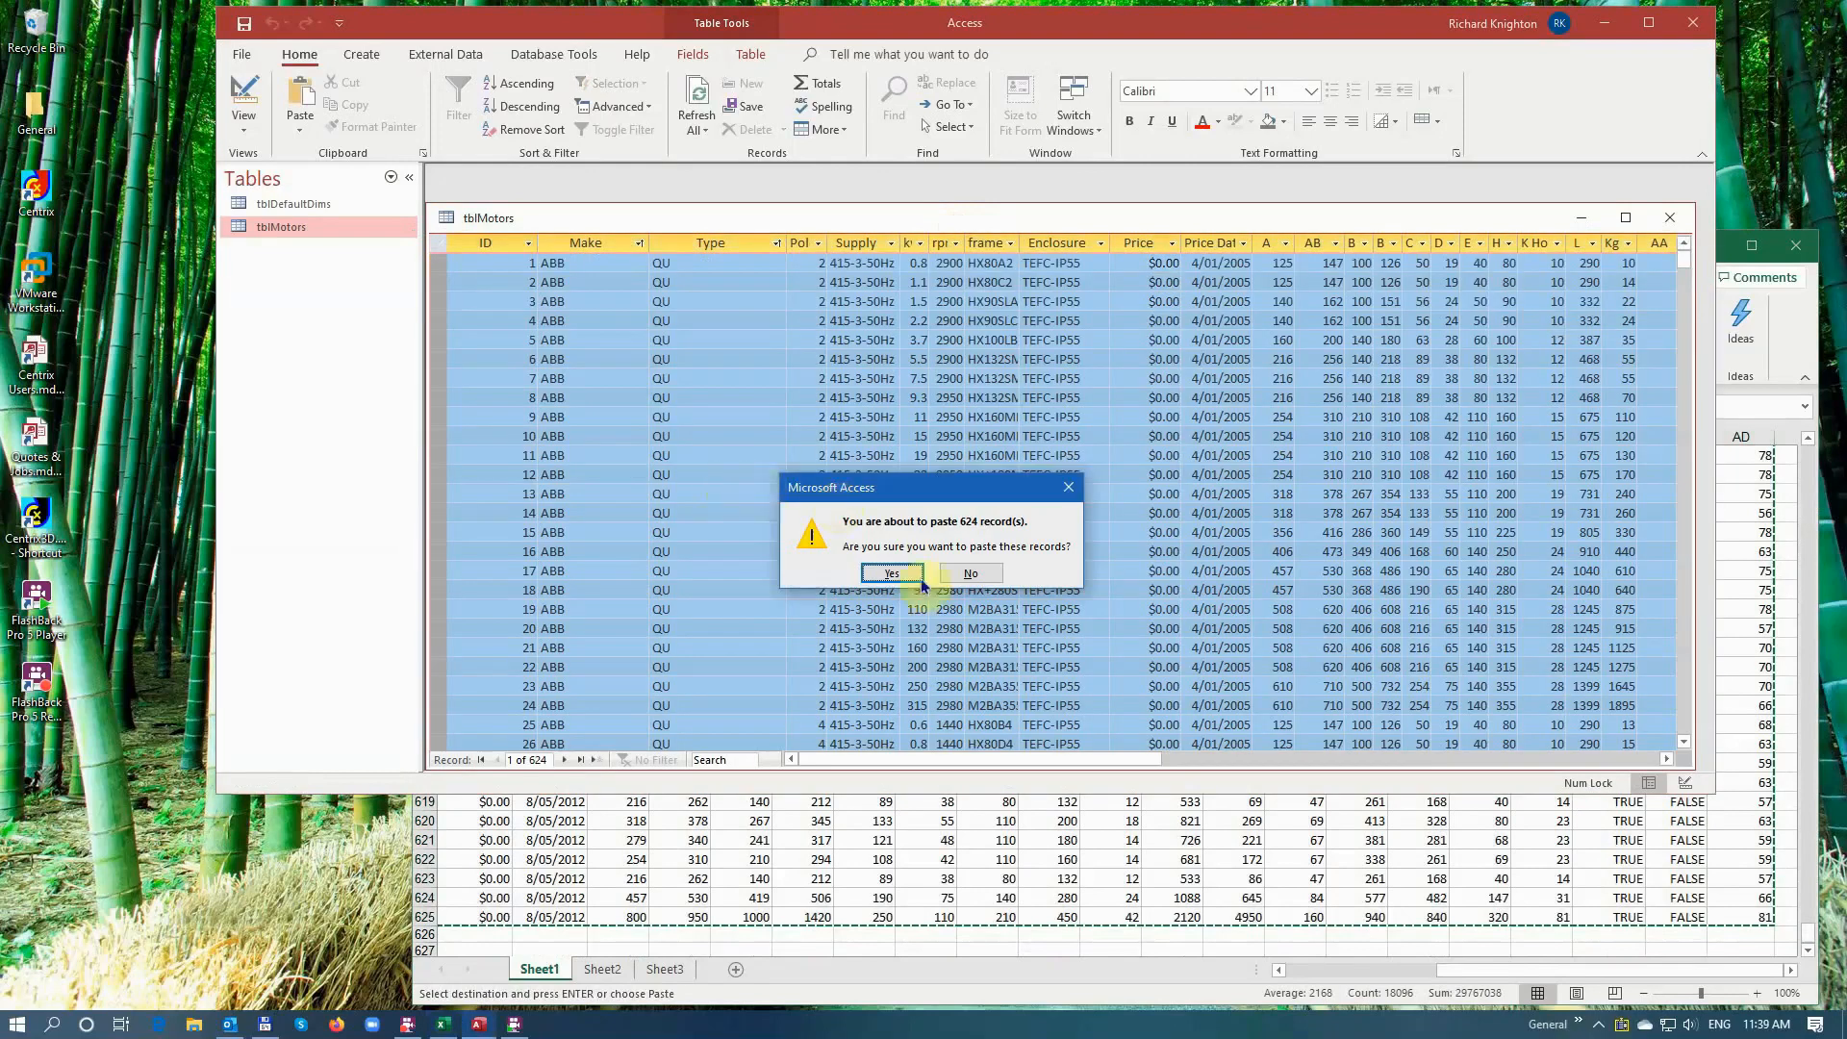
{"action": "left_click", "coordinate": [920, 581]}
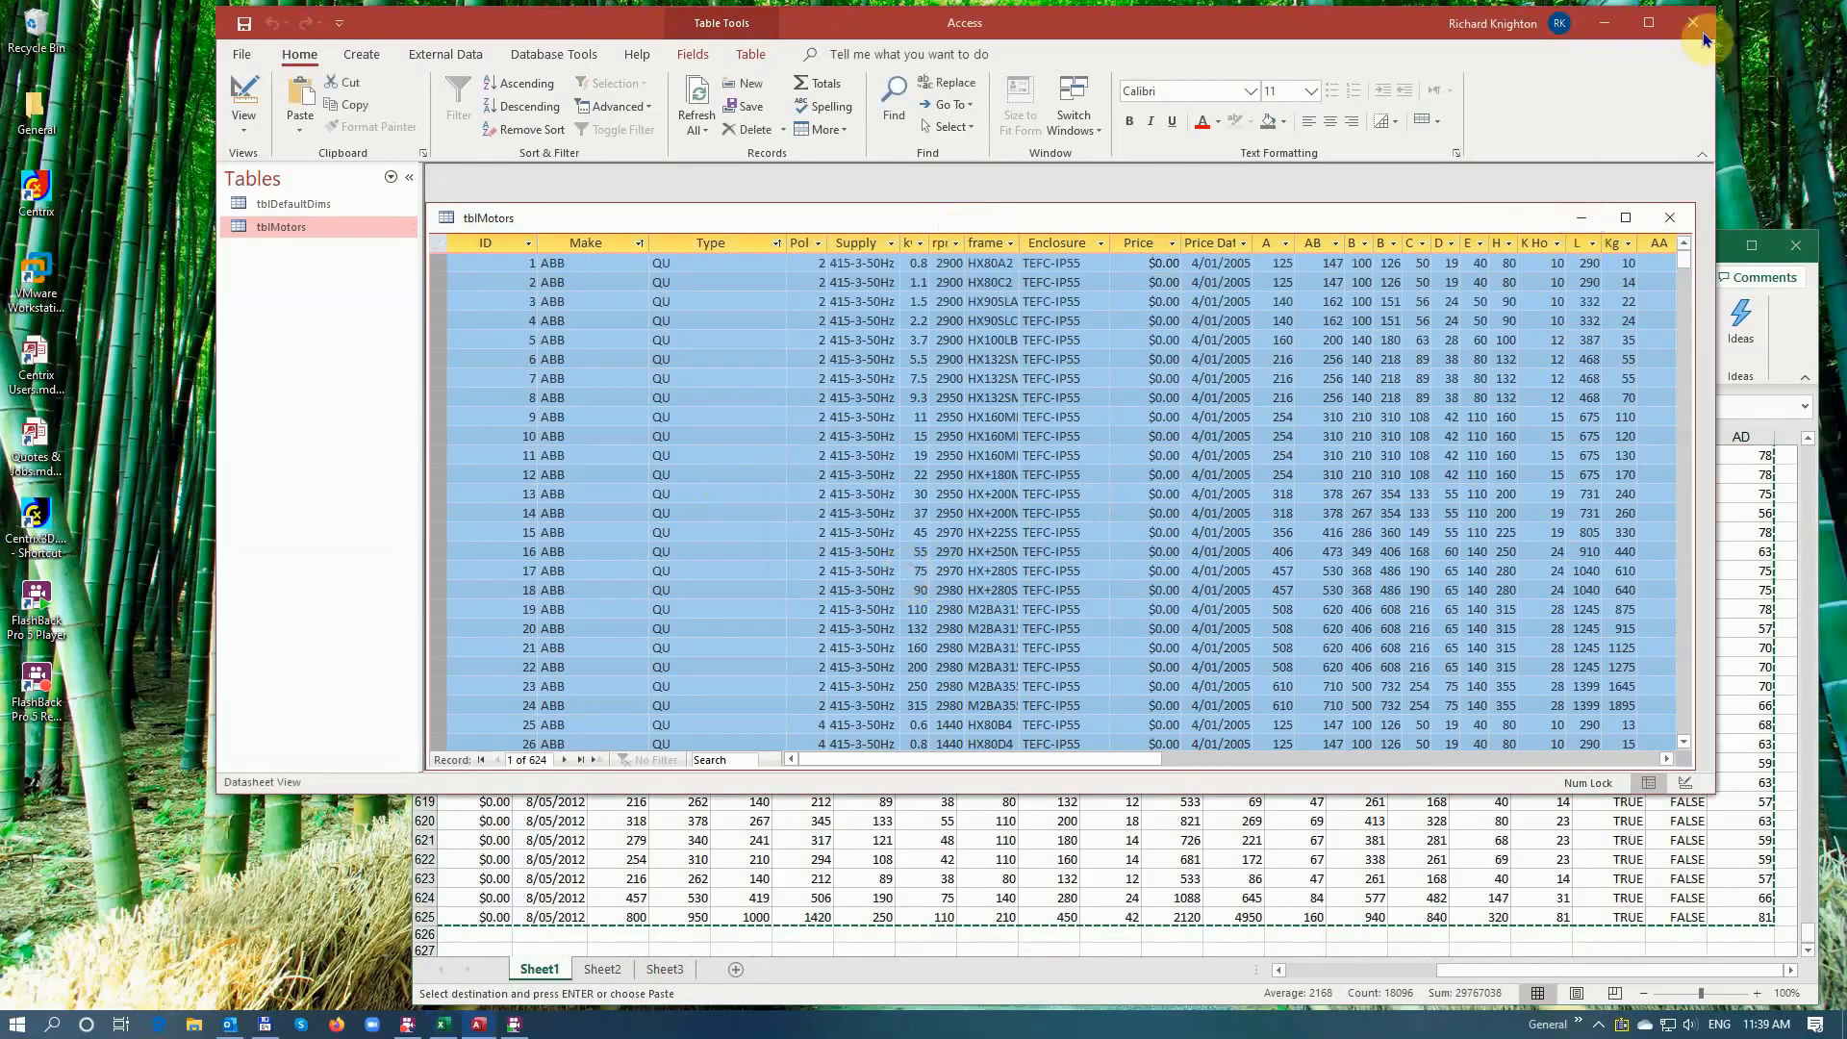
{"action": "left_click", "coordinate": [1648, 22]}
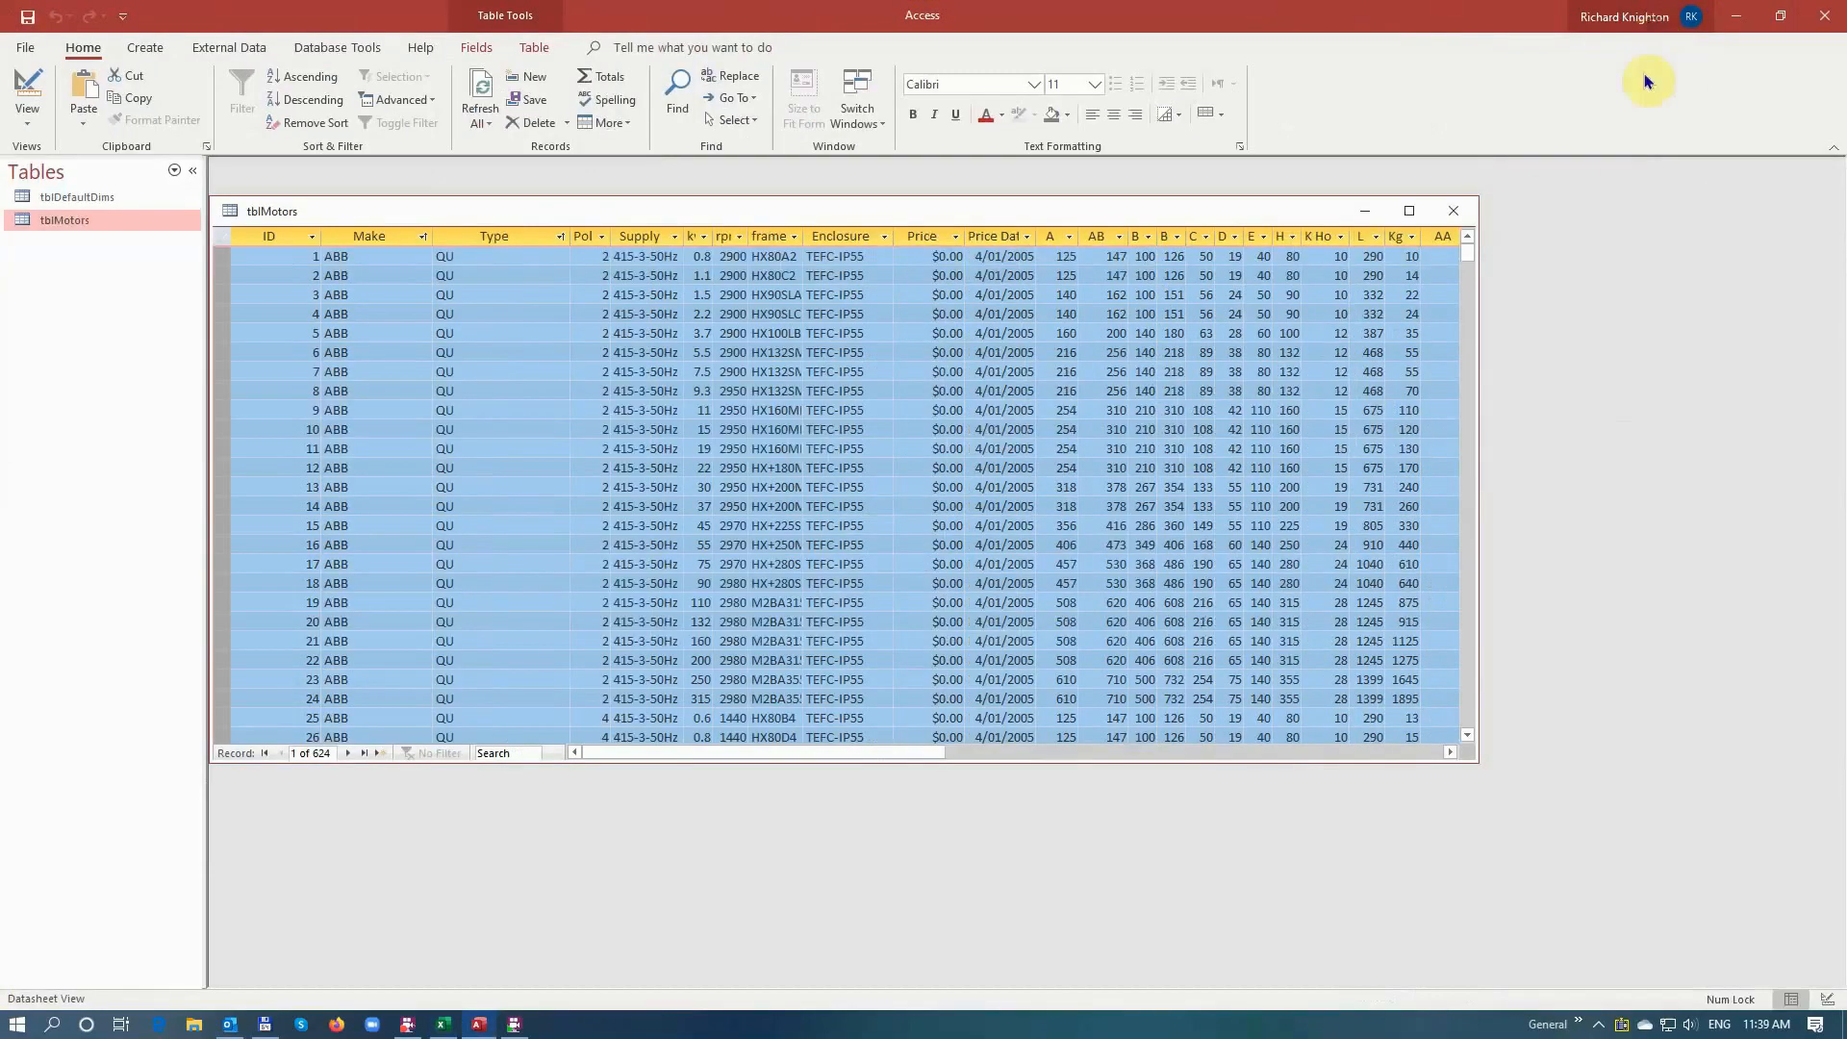
{"action": "left_click", "coordinate": [1410, 212]}
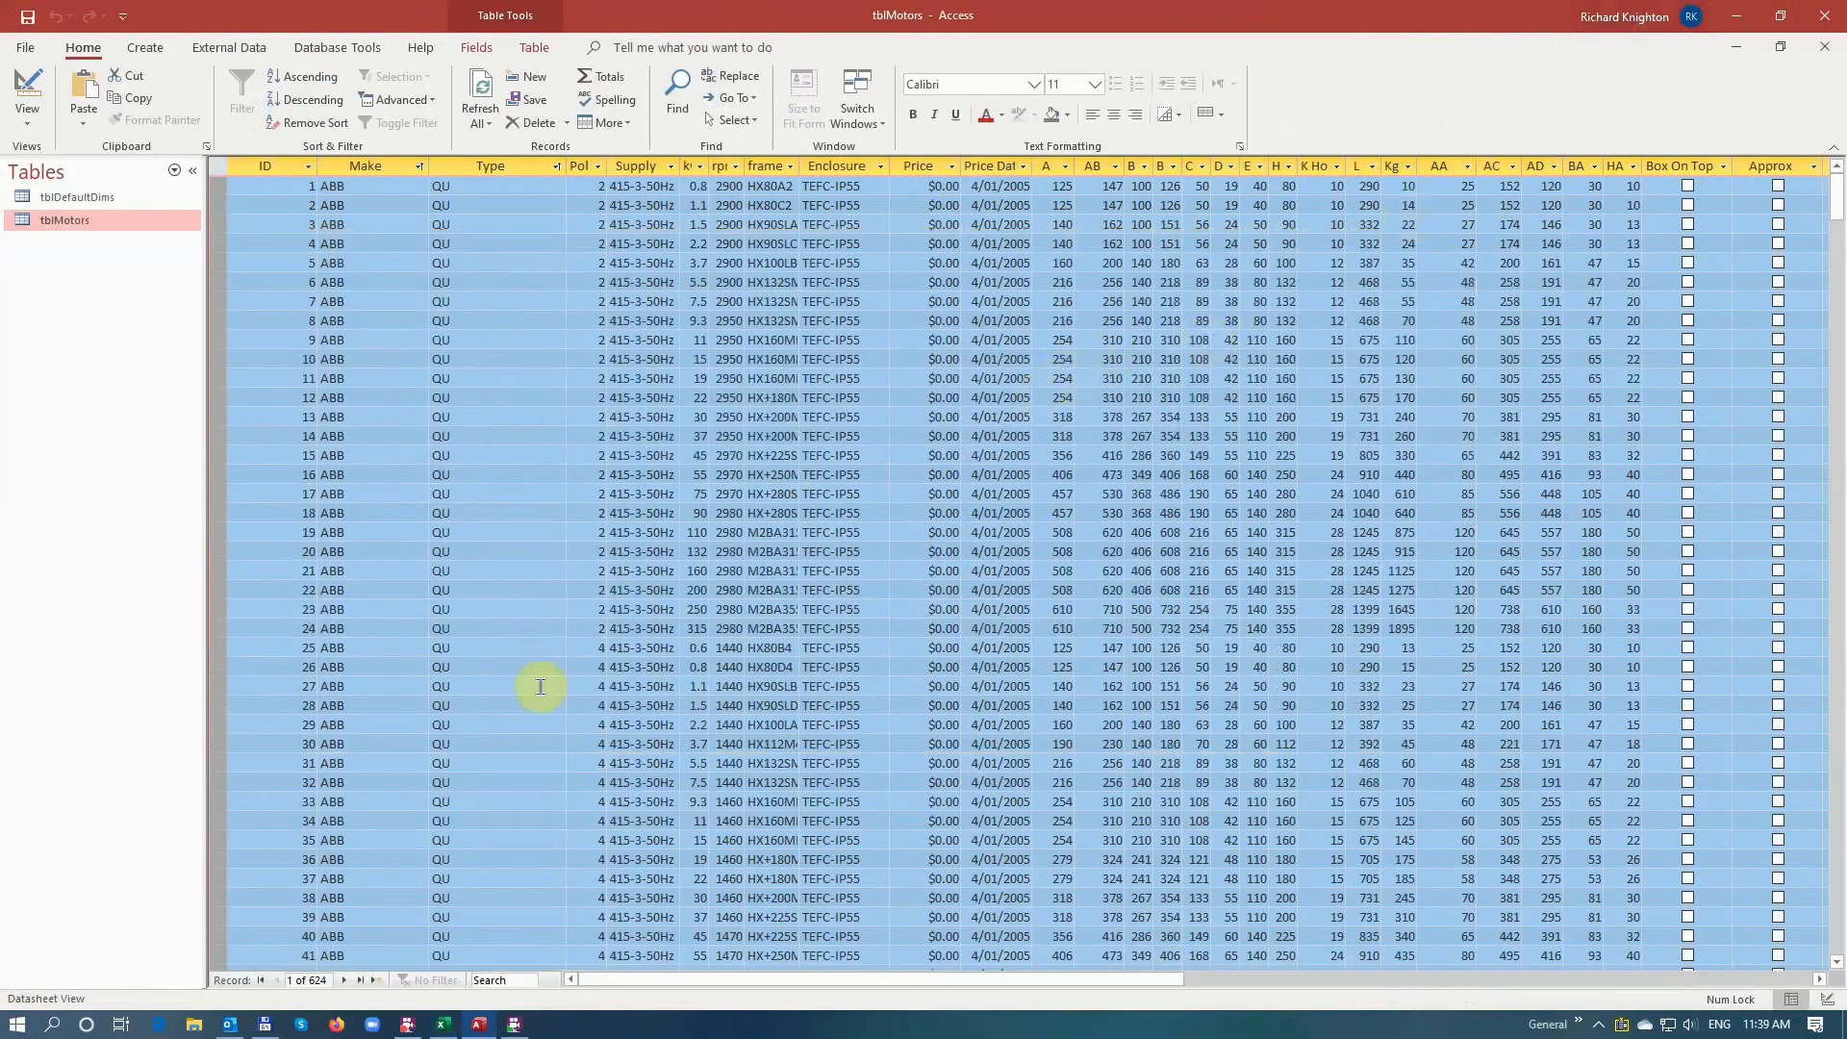